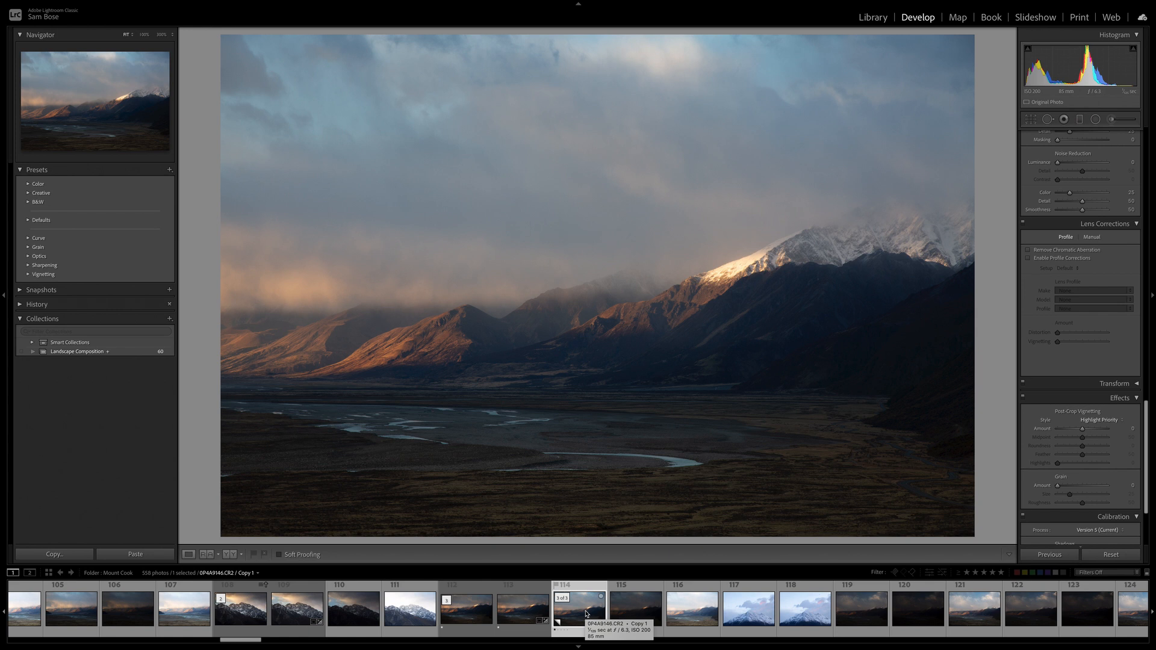
Turn on Remove Chromatic Aberration and Enable Profile Corrections for the photo, comparing it with profile corrections off and on
{"action": "scroll", "coordinate": [1076, 265], "scroll_direction": "up", "scroll_amount": 3}
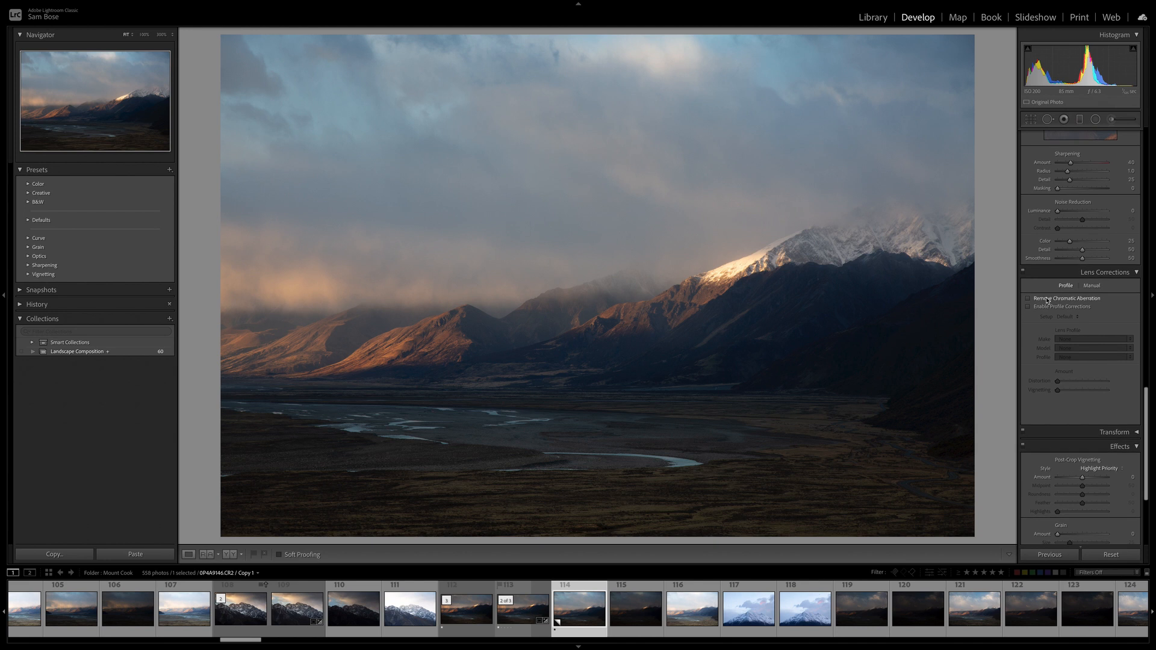
{"action": "left_click", "coordinate": [1047, 299]}
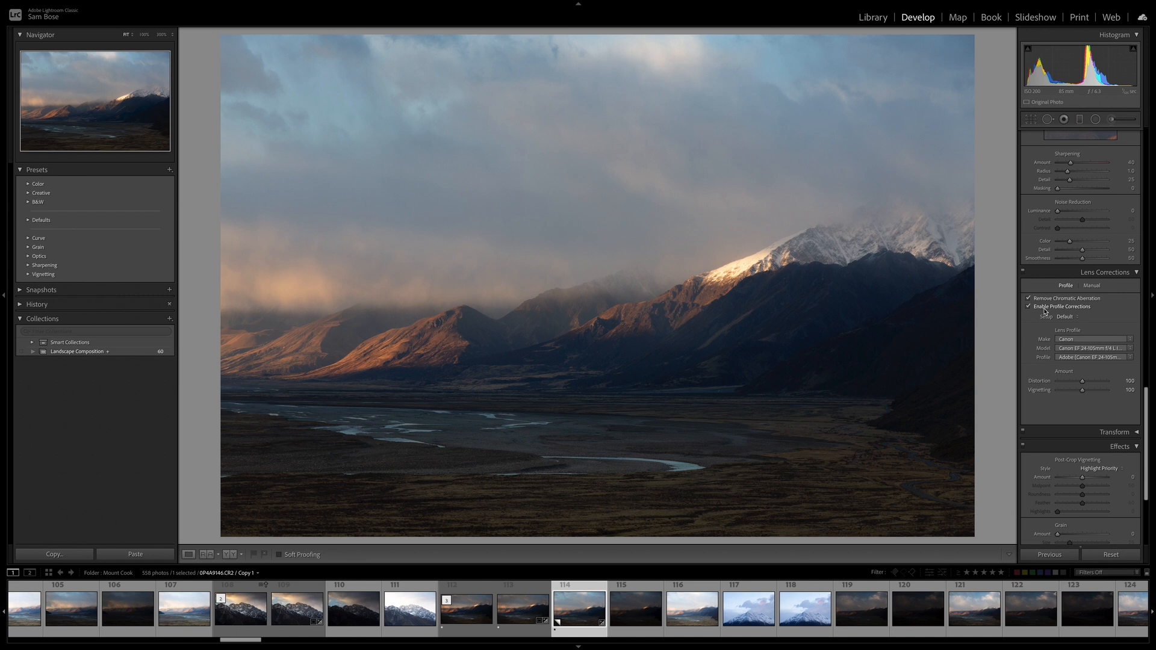
{"action": "left_click", "coordinate": [1029, 307]}
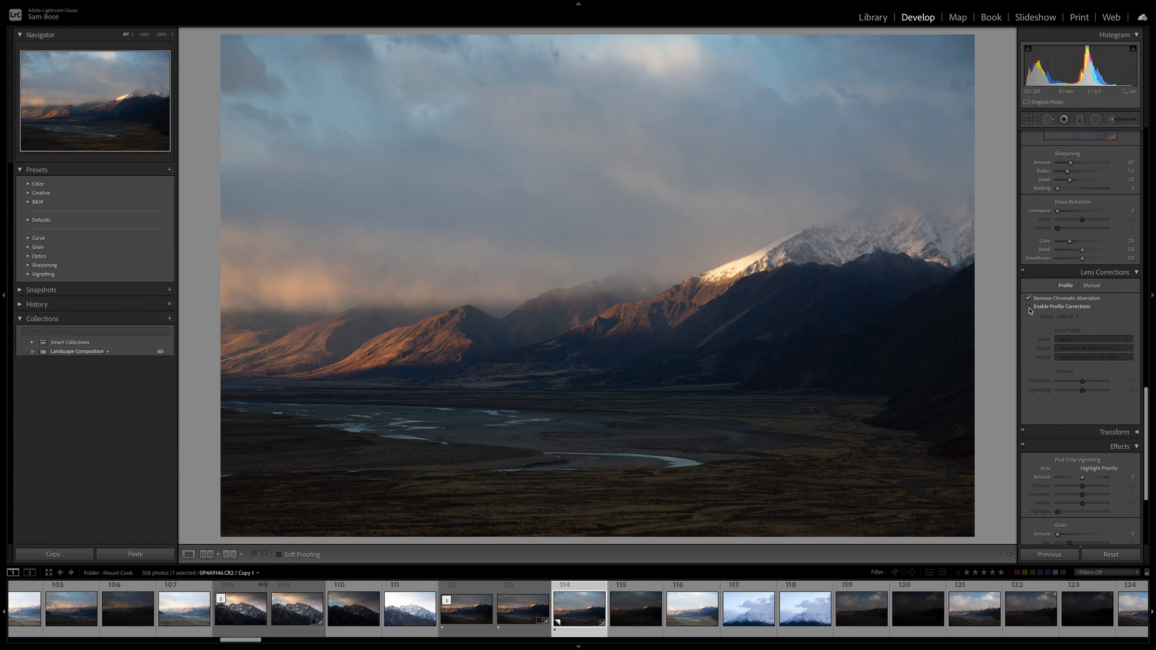
{"action": "left_click", "coordinate": [1029, 308]}
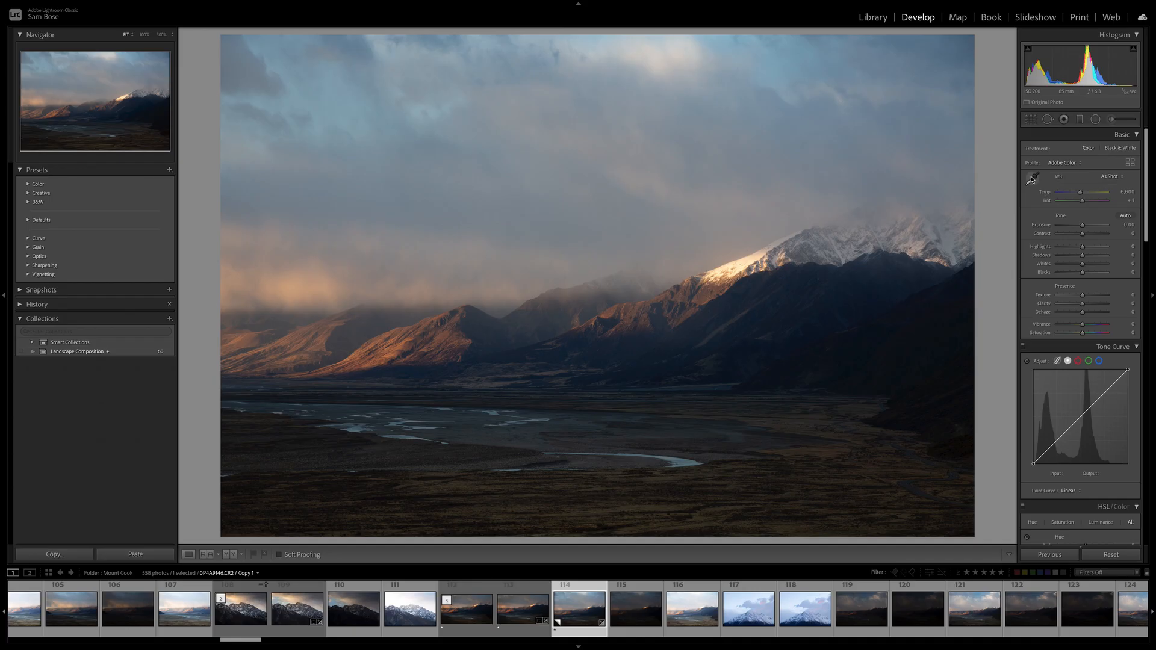
Start cropping the photo and set the aspect ratio to 16 x 9, comparing it against the Original ratio
{"action": "left_click", "coordinate": [1030, 120]}
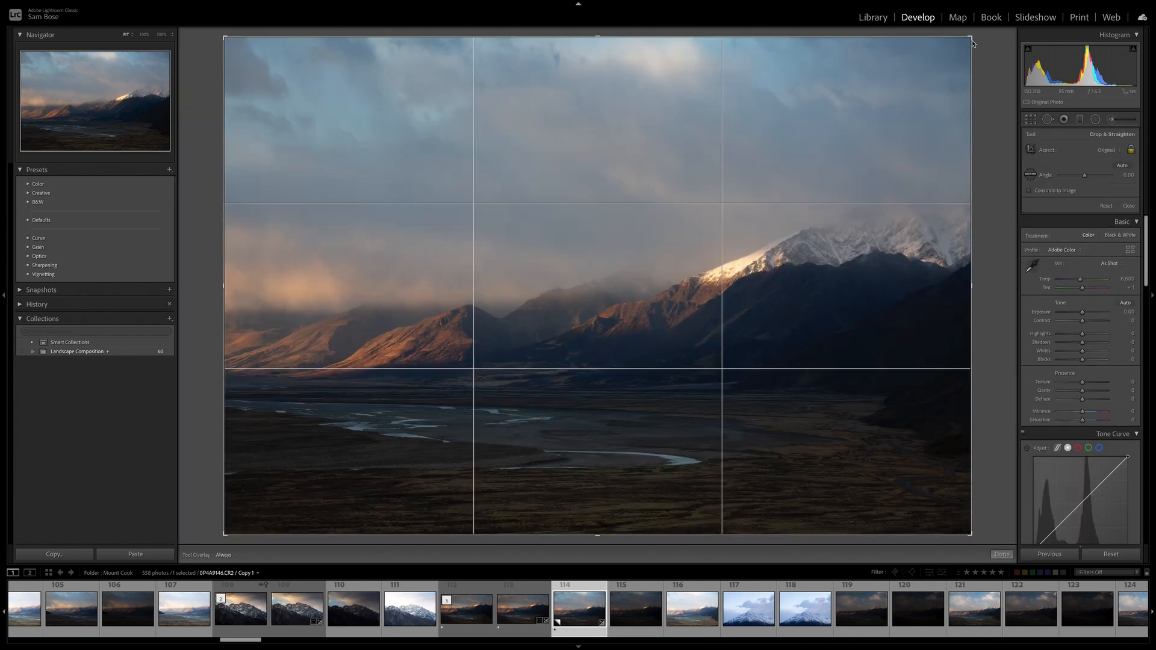
{"action": "left_click", "coordinate": [1107, 150]}
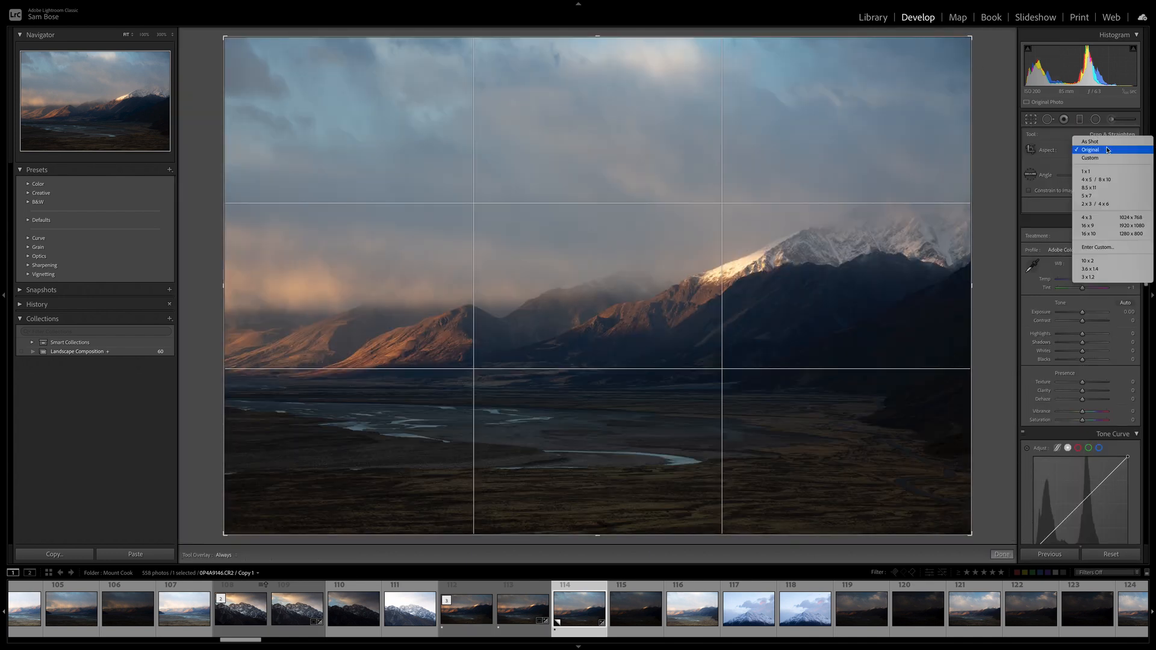
{"action": "left_click", "coordinate": [1088, 225]}
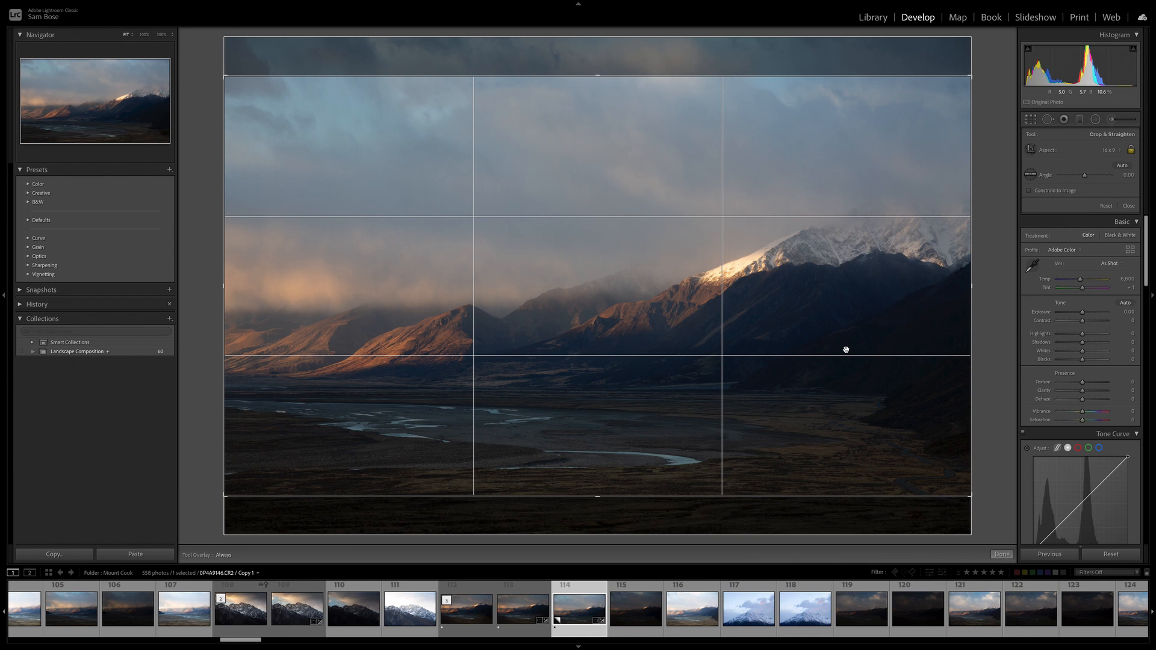
{"action": "left_click", "coordinate": [1119, 151]}
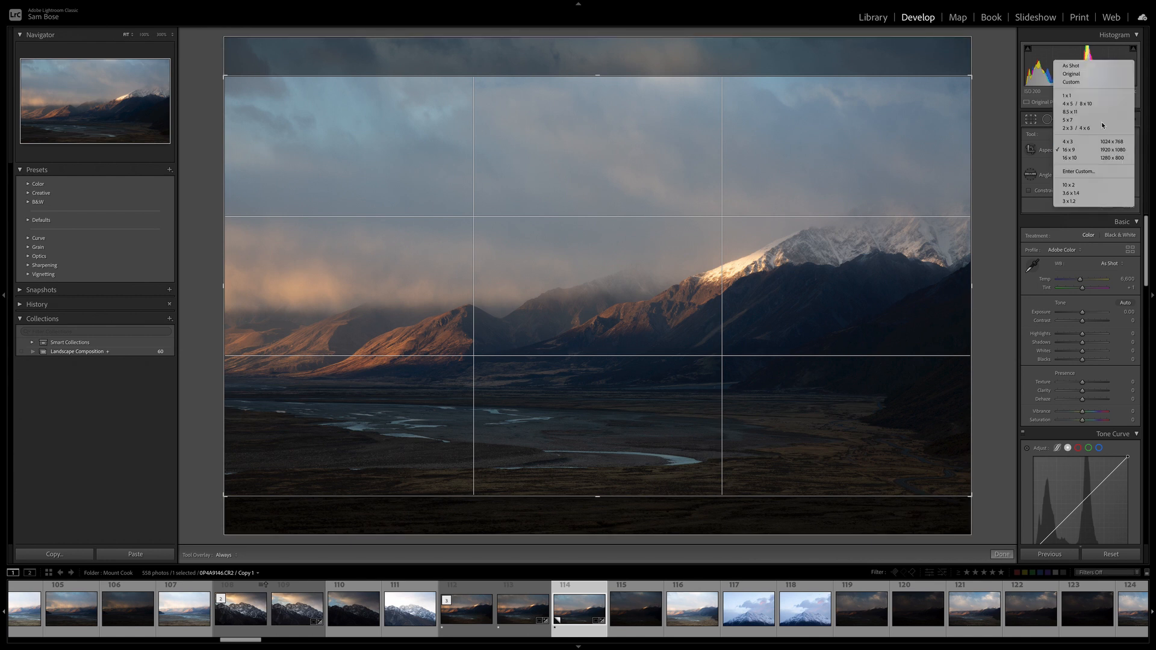
{"action": "left_click", "coordinate": [1075, 74]}
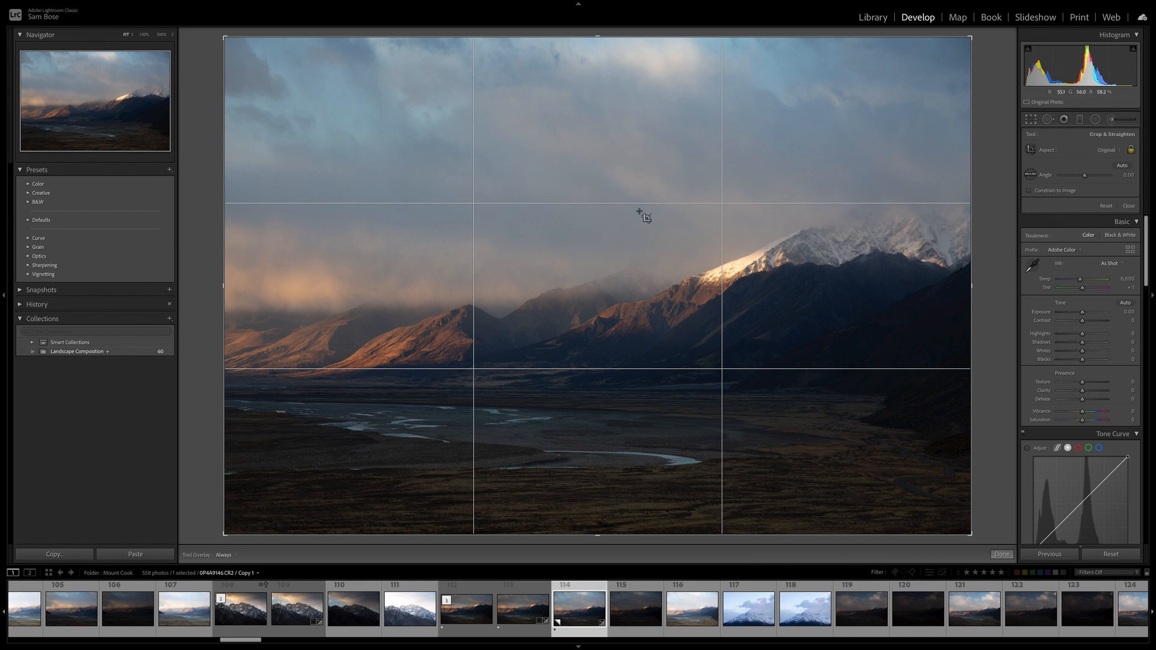
{"action": "left_click", "coordinate": [1107, 150]}
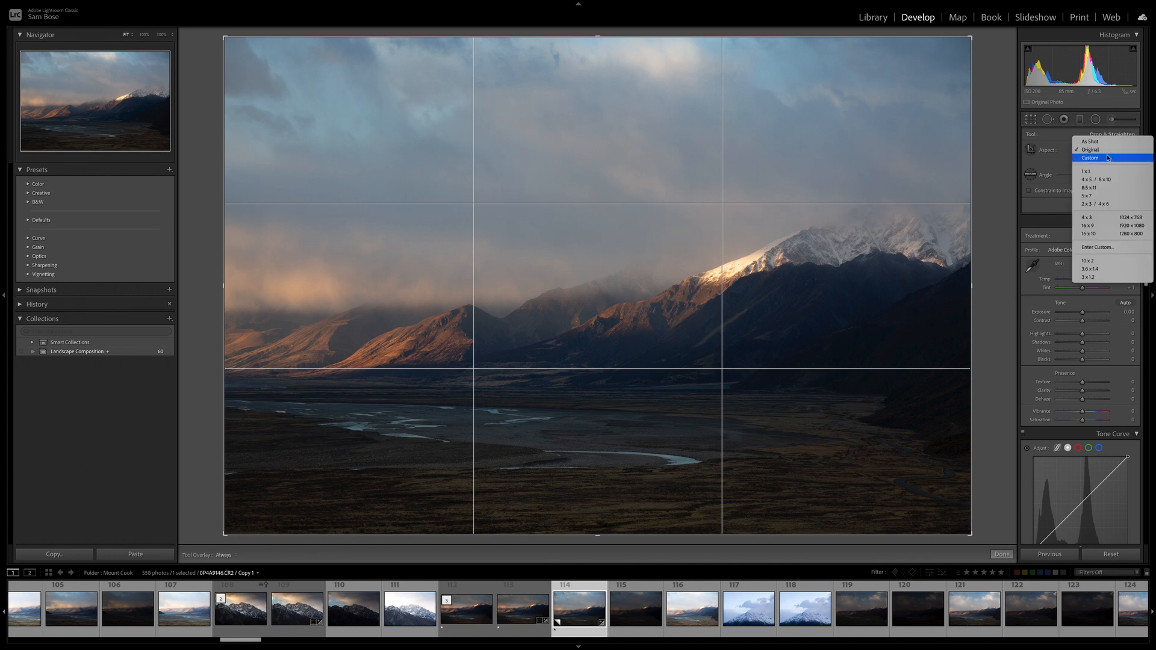
{"action": "left_click", "coordinate": [1088, 225]}
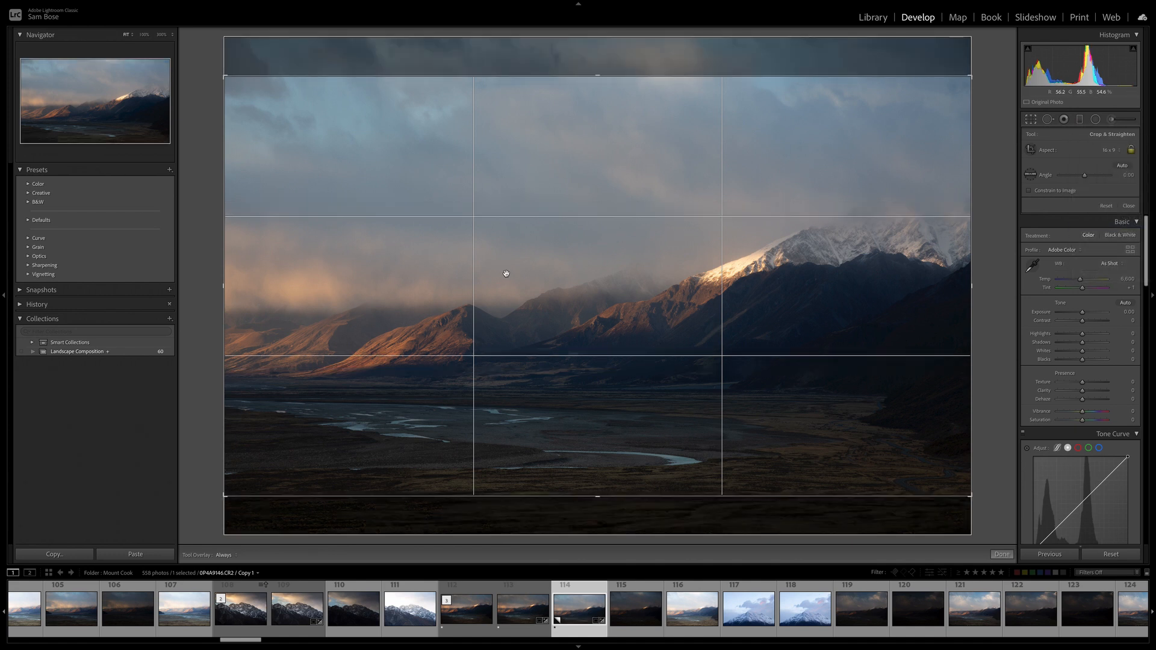
Shift the photo upward within the crop frame, tighten the frame slightly to remove some foreground, and apply the crop
{"action": "left_click_drag", "start_coordinate": [550, 313], "coordinate": [554, 281]}
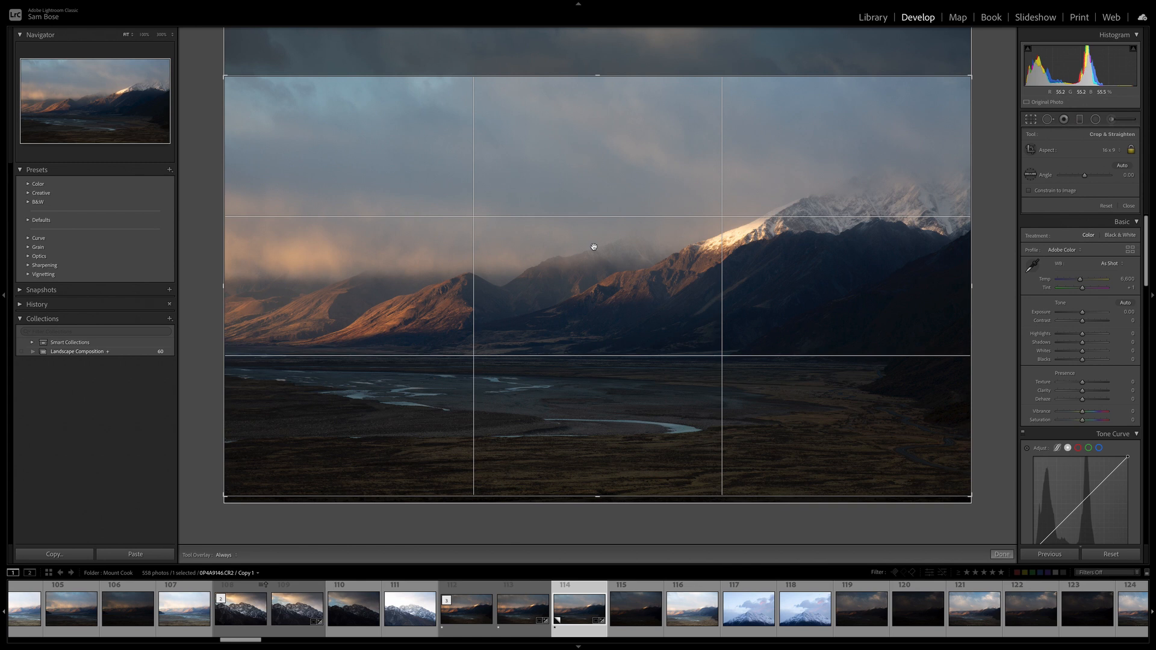
{"action": "left_click_drag", "start_coordinate": [971, 497], "coordinate": [960, 489]}
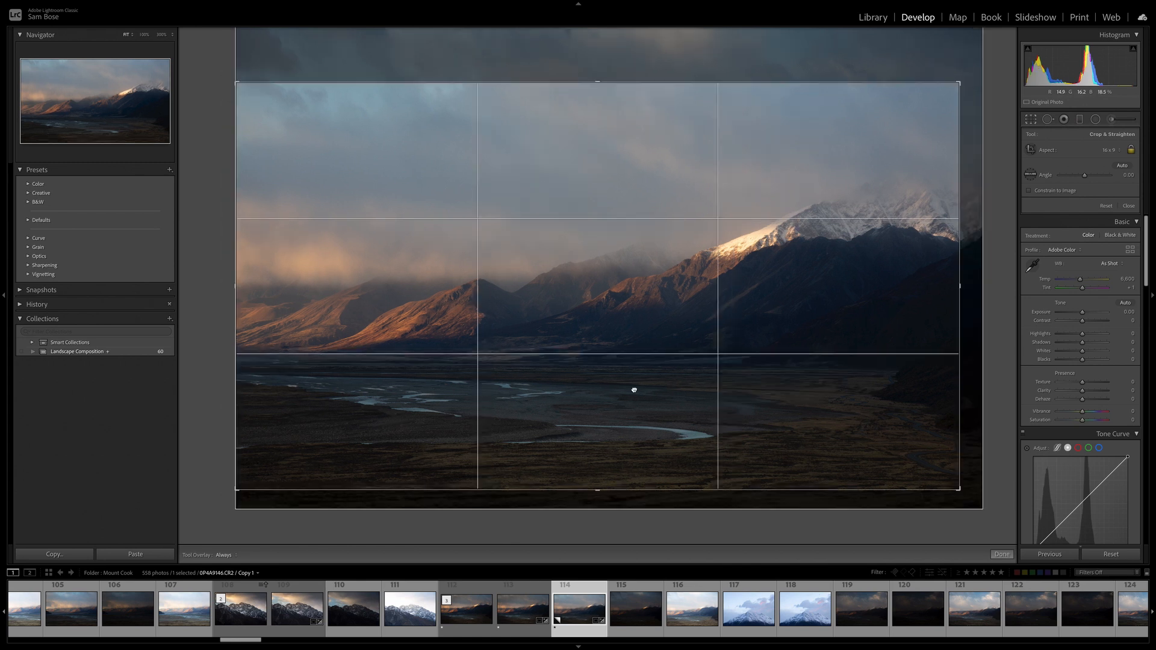
{"action": "left_click_drag", "start_coordinate": [635, 390], "coordinate": [632, 385]}
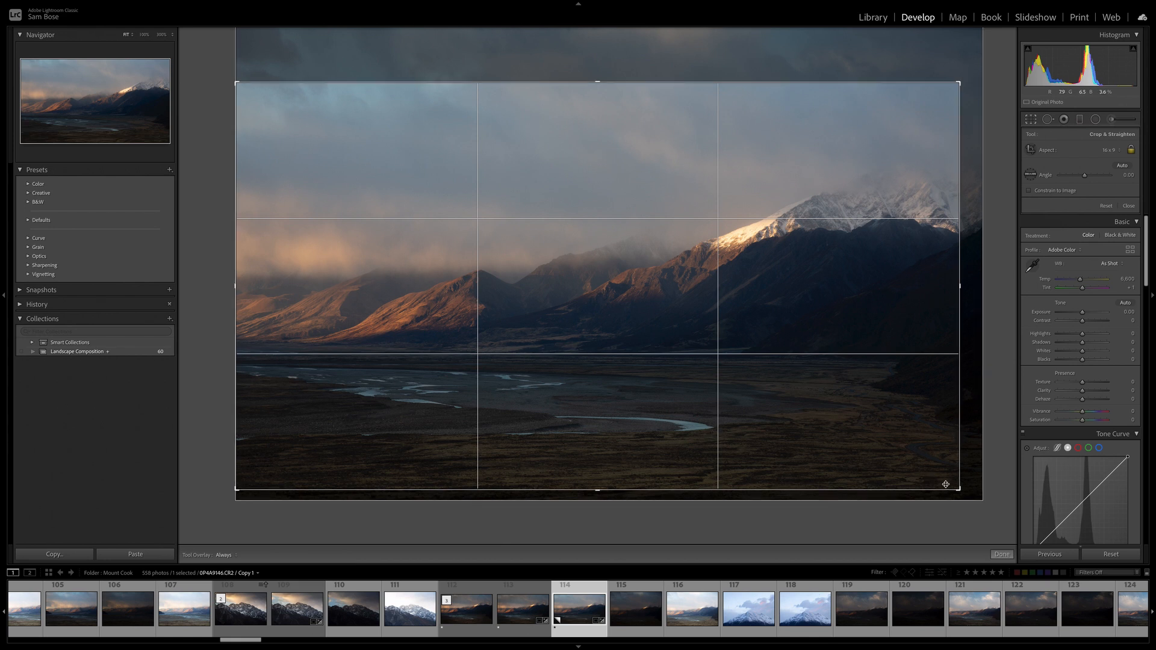
{"action": "left_click_drag", "start_coordinate": [960, 489], "coordinate": [957, 487]}
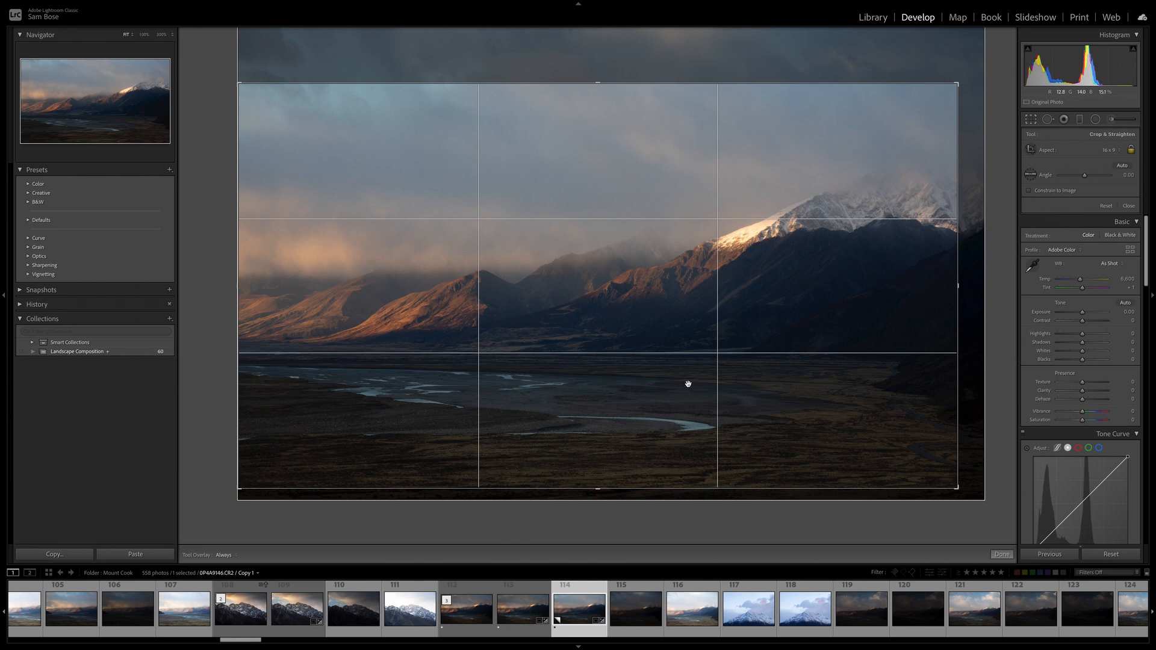
{"action": "key", "text": "Return"}
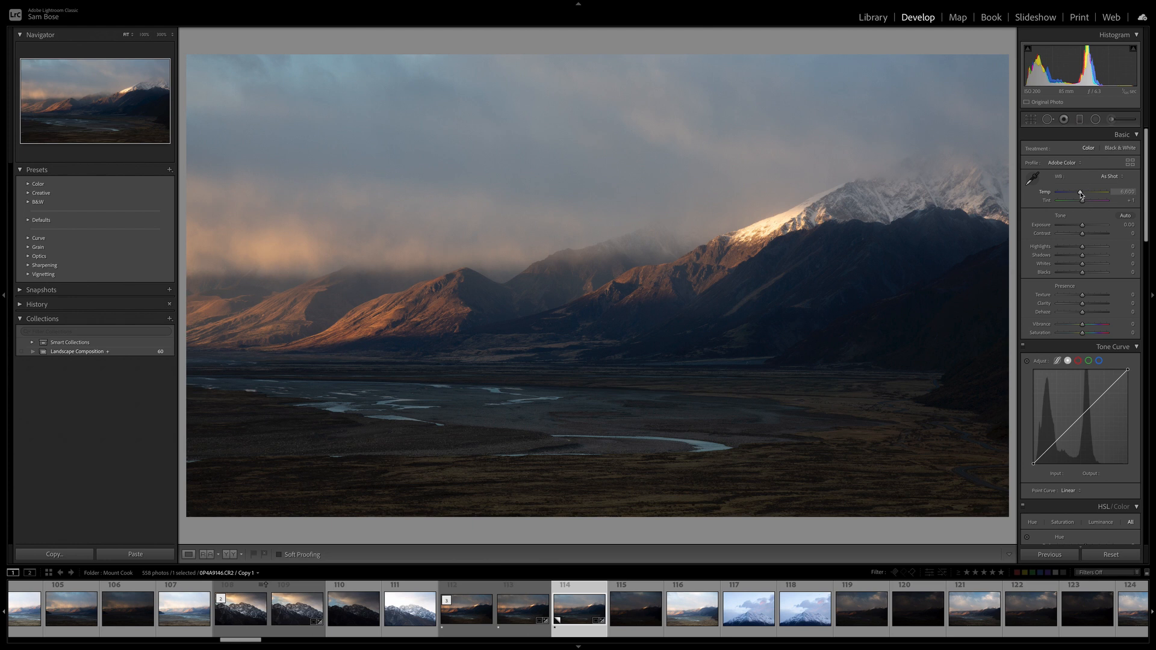
Warm the white balance to a Temp of 7,457 and set Exposure to +0.10
{"action": "left_click_drag", "start_coordinate": [1081, 196], "coordinate": [1082, 195]}
{"action": "mouse_move", "coordinate": [1082, 192]}
{"action": "left_mouse_down"}
{"action": "mouse_move", "coordinate": [1112, 195]}
{"action": "mouse_move", "coordinate": [1087, 198]}
{"action": "left_mouse_up"}
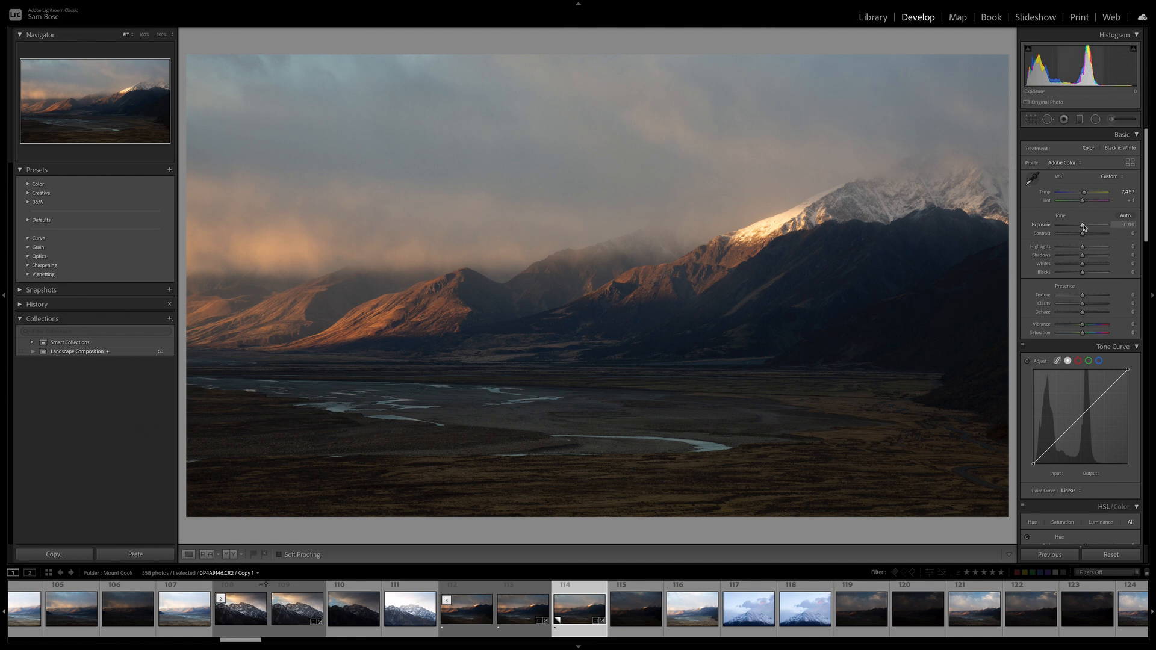
{"action": "left_click_drag", "start_coordinate": [1083, 226], "coordinate": [1085, 226]}
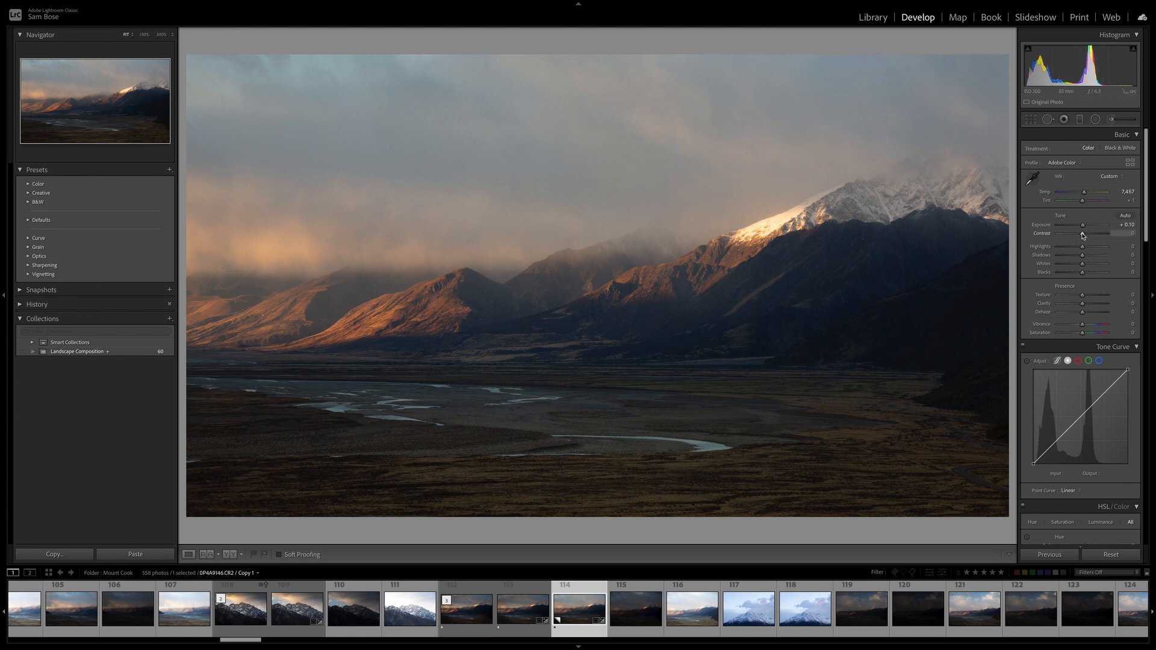
Set Contrast to +3, Highlights to −78 and Shadows to +13 in the basic tone adjustments
{"action": "left_click_drag", "start_coordinate": [1083, 234], "coordinate": [1085, 236]}
{"action": "left_click_drag", "start_coordinate": [1086, 236], "coordinate": [1085, 236]}
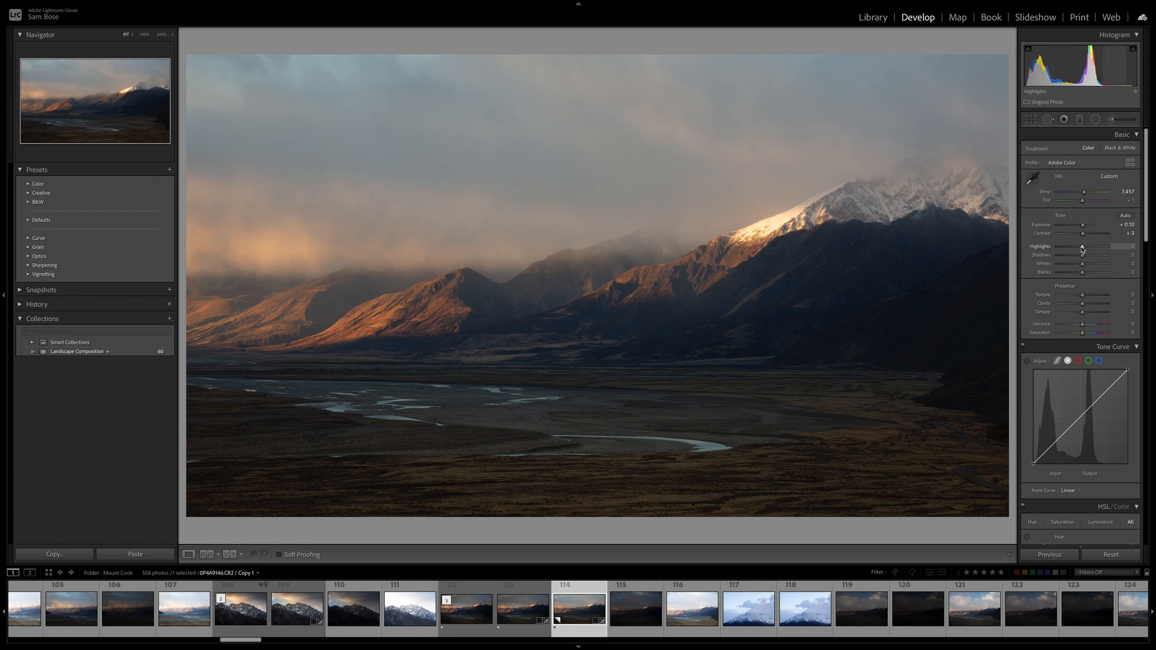
{"action": "mouse_move", "coordinate": [1083, 248]}
{"action": "left_mouse_down"}
{"action": "mouse_move", "coordinate": [1057, 249]}
{"action": "mouse_move", "coordinate": [1086, 256]}
{"action": "left_mouse_up"}
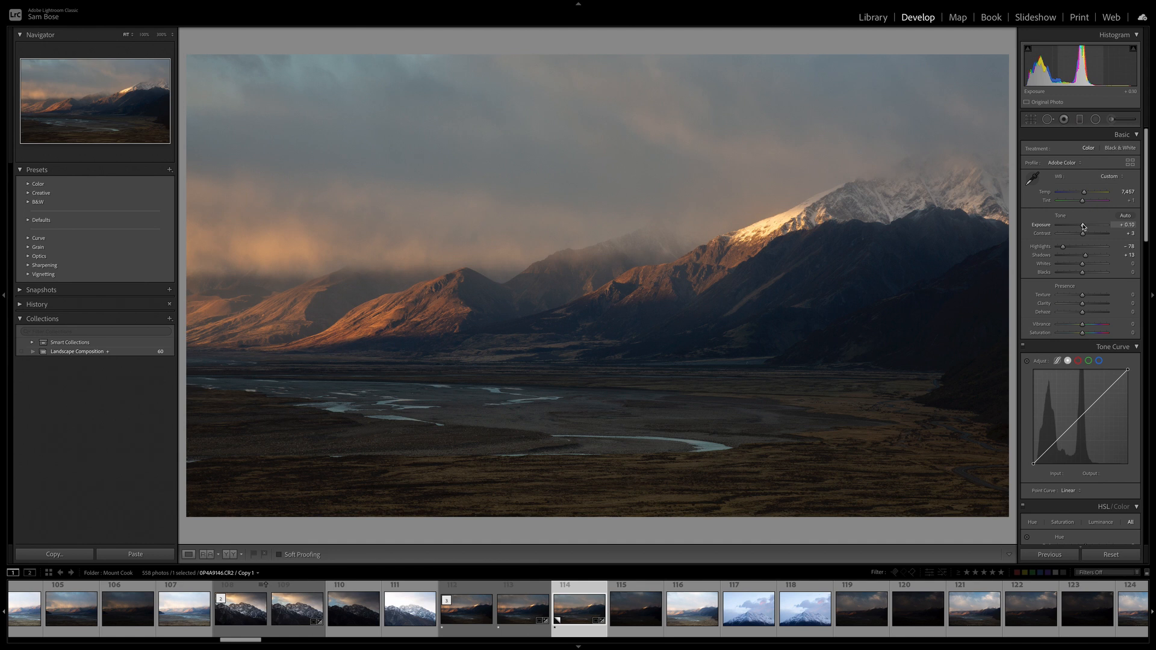
Test Exposure at +0.90, restore it to +0.10, and raise Shadows to +24 and Contrast to +4
{"action": "left_click_drag", "start_coordinate": [1083, 225], "coordinate": [1088, 227]}
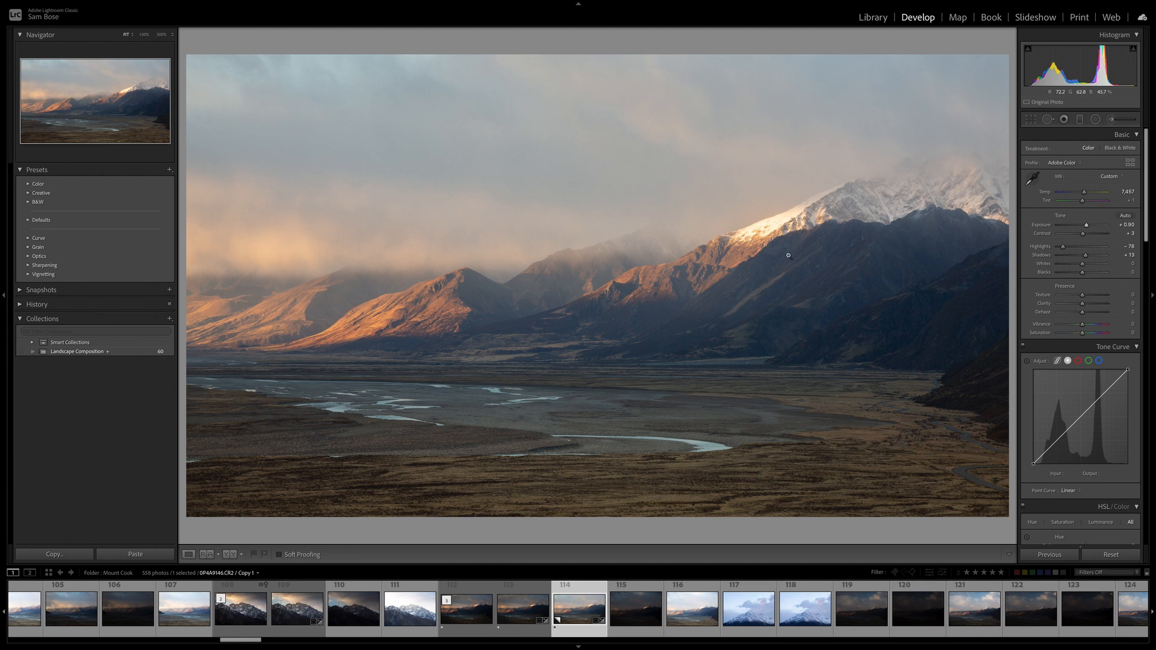
{"action": "left_click_drag", "start_coordinate": [1087, 226], "coordinate": [1084, 228]}
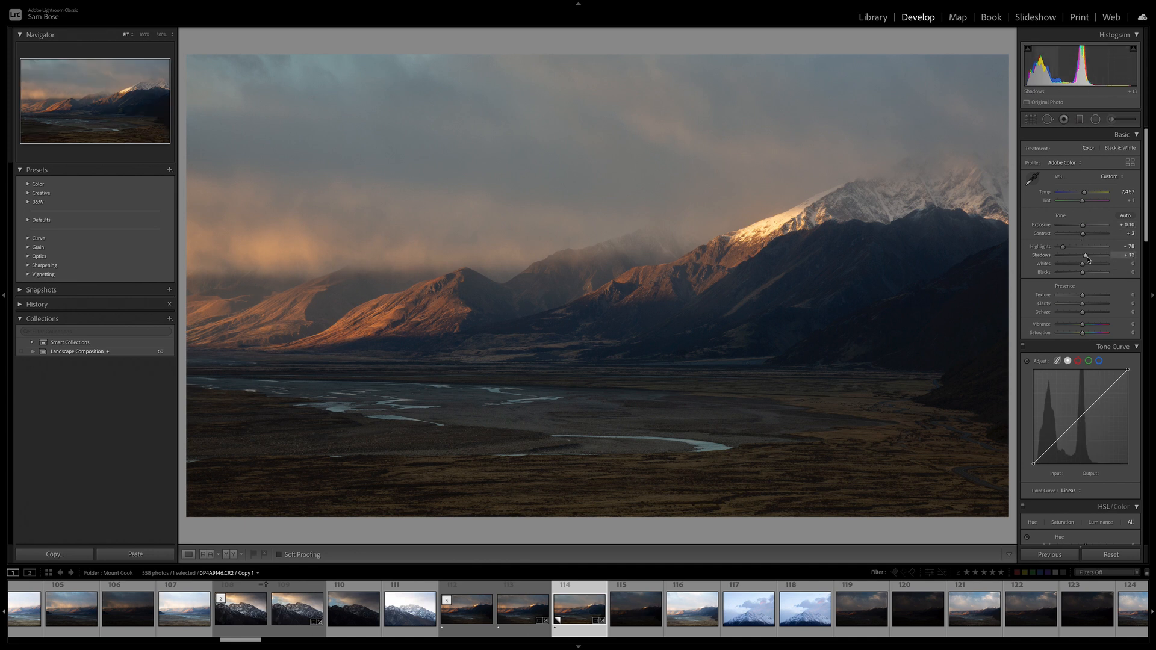
{"action": "left_click_drag", "start_coordinate": [1086, 255], "coordinate": [1088, 259]}
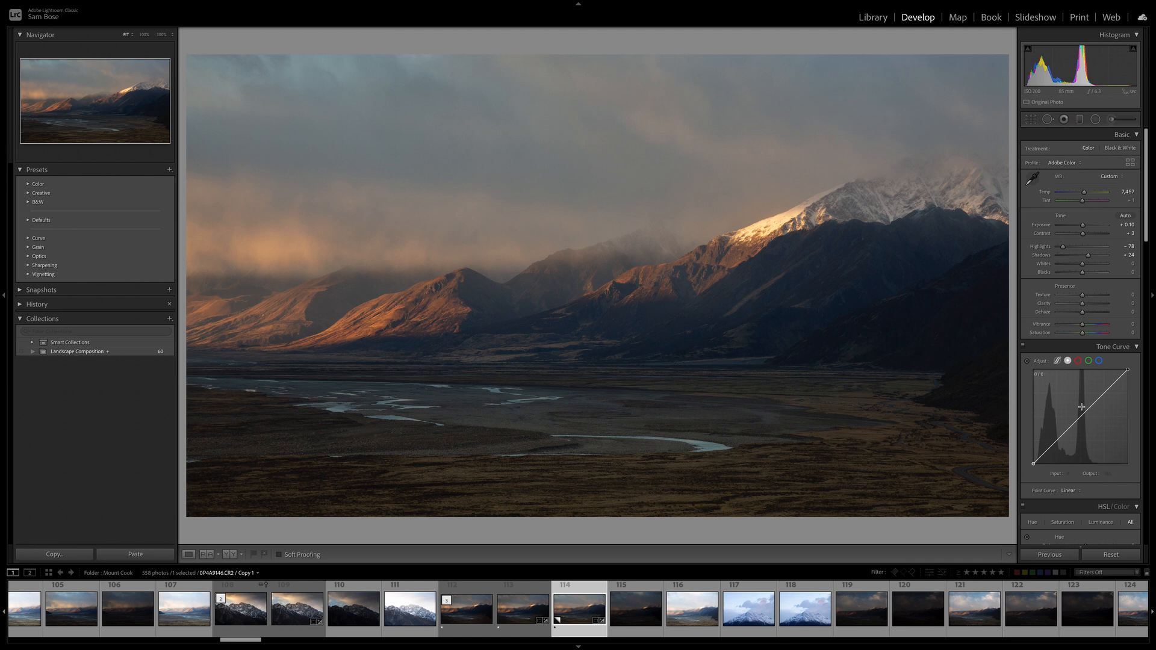
{"action": "left_click_drag", "start_coordinate": [1083, 234], "coordinate": [1083, 234]}
Set Blacks to −9 using the clipping preview, checking the extreme of −100 along the way
{"action": "left_click", "coordinate": [1083, 274], "text": "alt"}
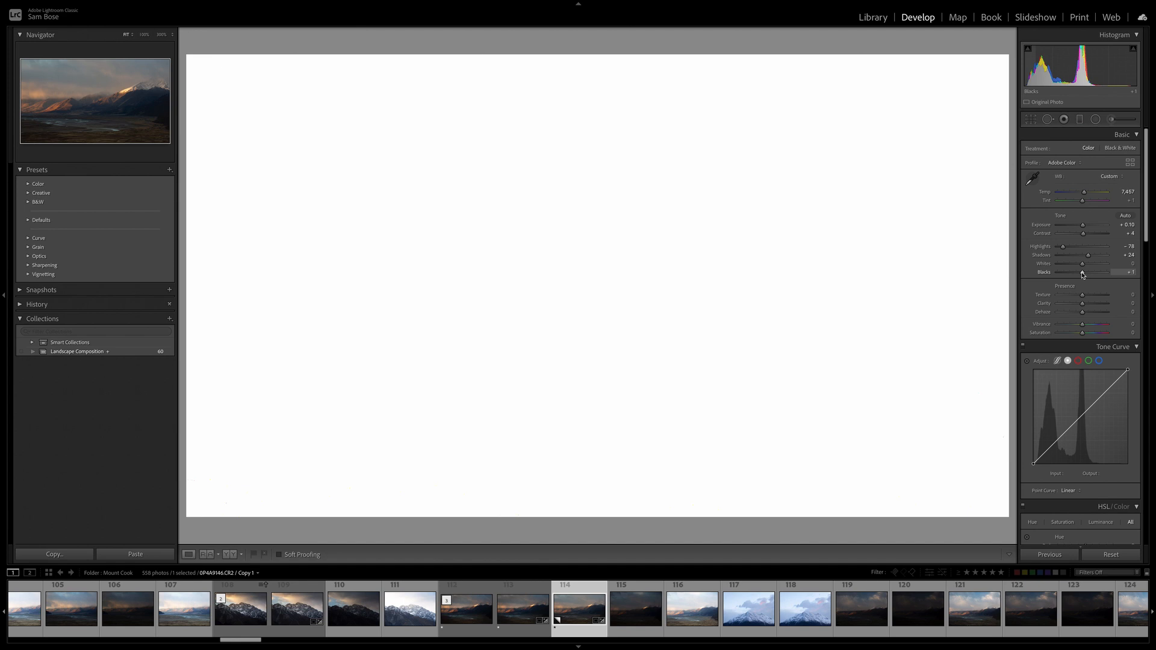
{"action": "key", "text": "alt"}
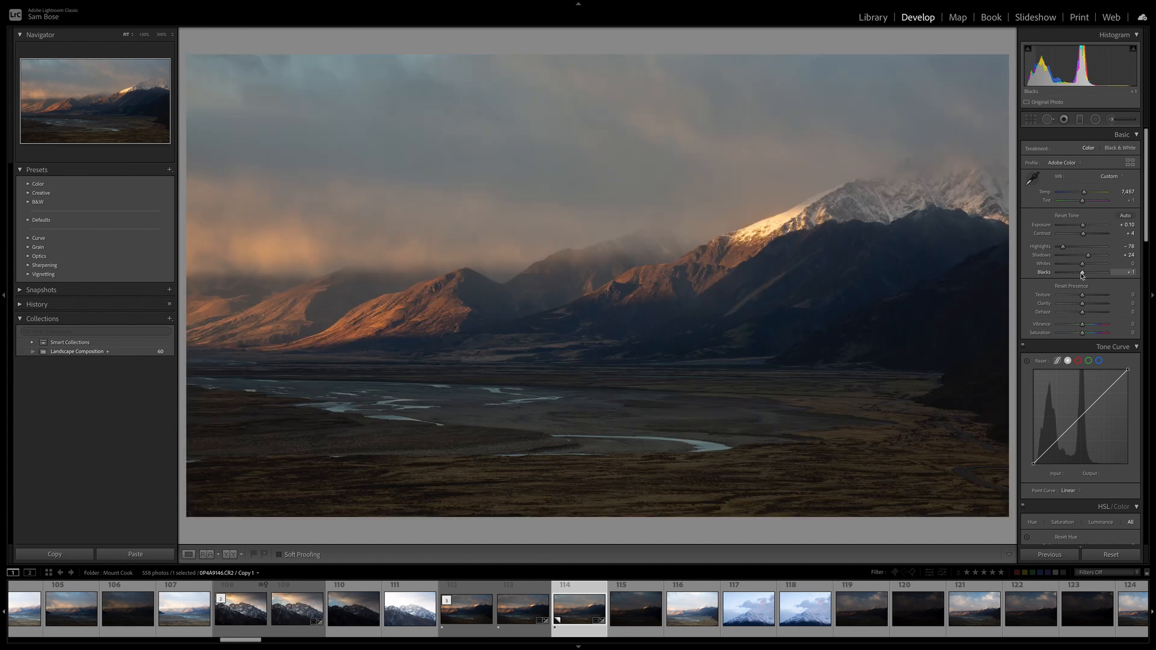
{"action": "left_click_drag", "start_coordinate": [1083, 275], "coordinate": [1052, 277]}
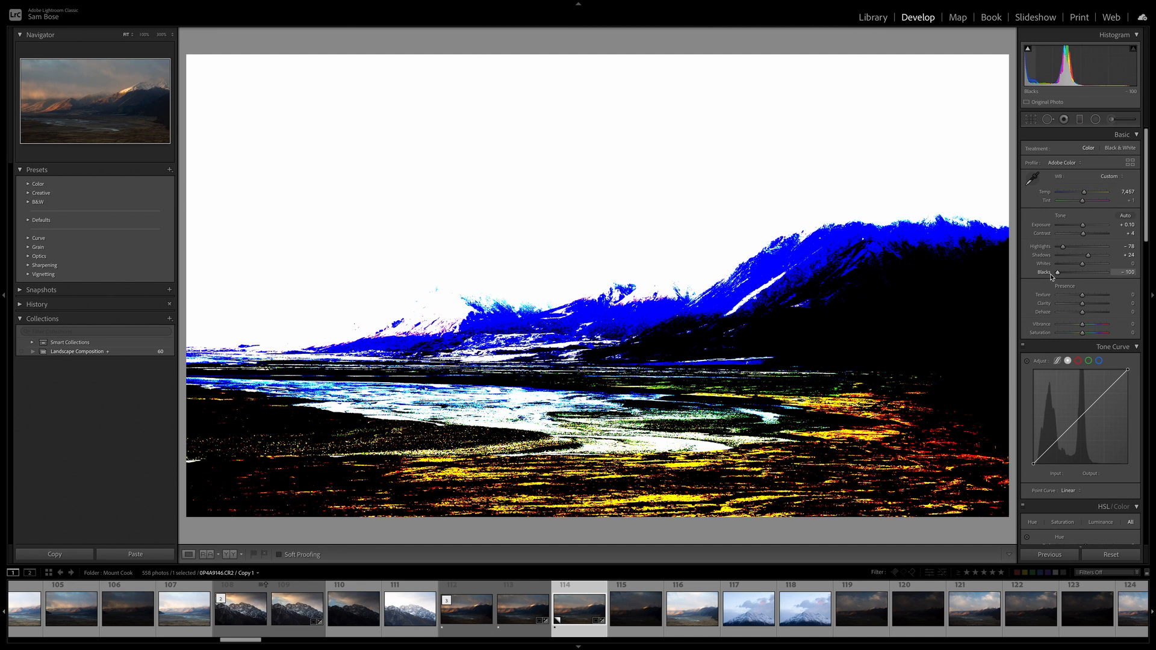
{"action": "left_click_drag", "start_coordinate": [1052, 277], "coordinate": [1084, 277]}
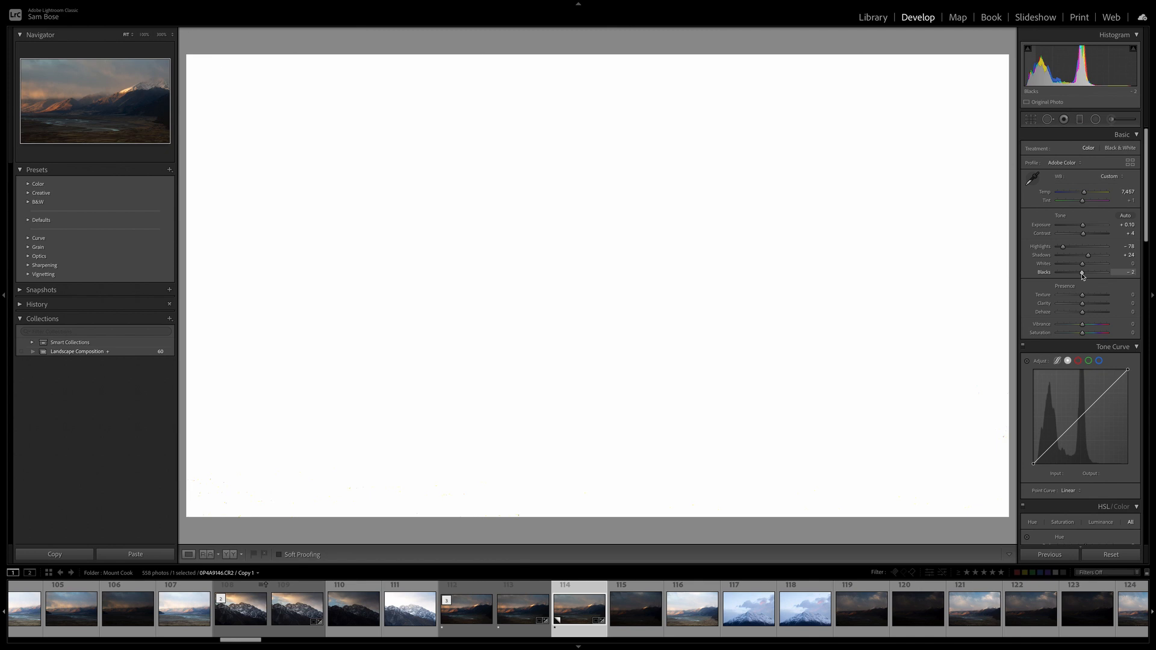
{"action": "left_click_drag", "start_coordinate": [1082, 276], "coordinate": [1082, 276]}
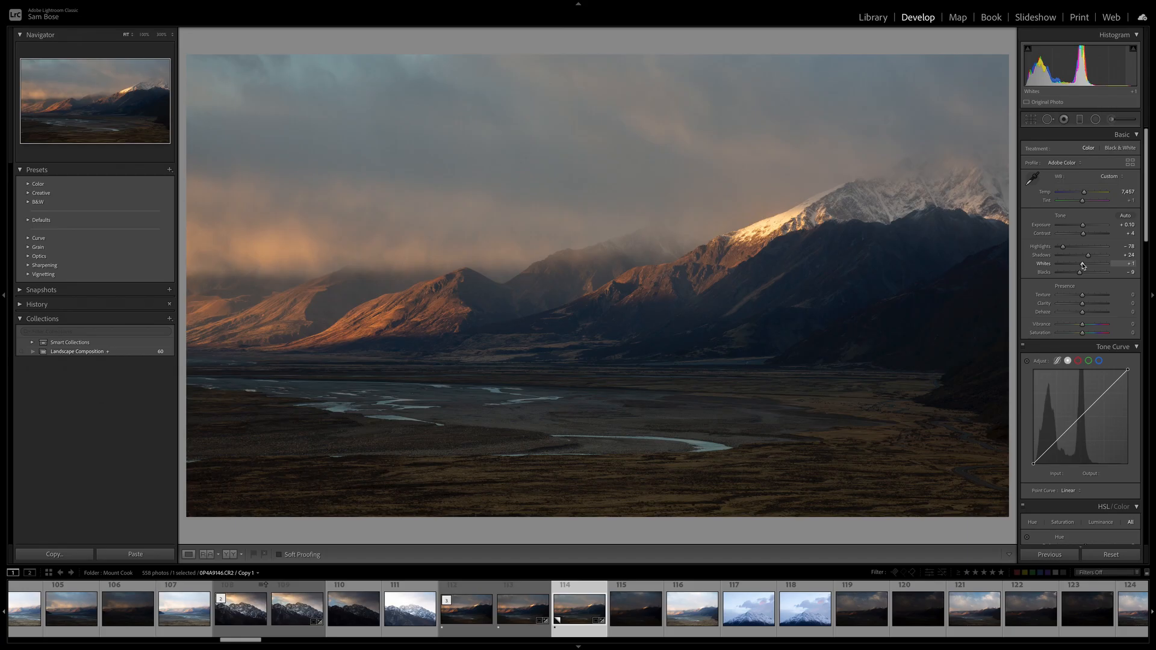
Raise Whites to +33 to brighten the light areas, trying values up to about +50
{"action": "left_click_drag", "start_coordinate": [1083, 265], "coordinate": [1085, 267]}
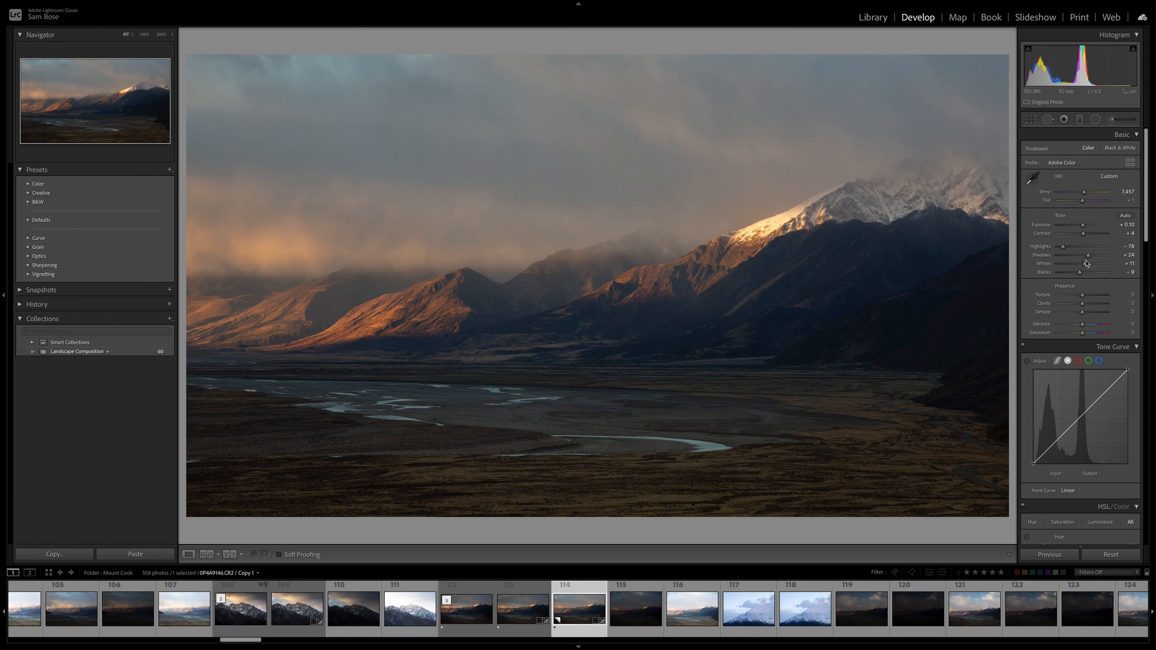
{"action": "left_click_drag", "start_coordinate": [1087, 264], "coordinate": [1097, 265]}
{"action": "left_click_drag", "start_coordinate": [1097, 265], "coordinate": [1095, 266]}
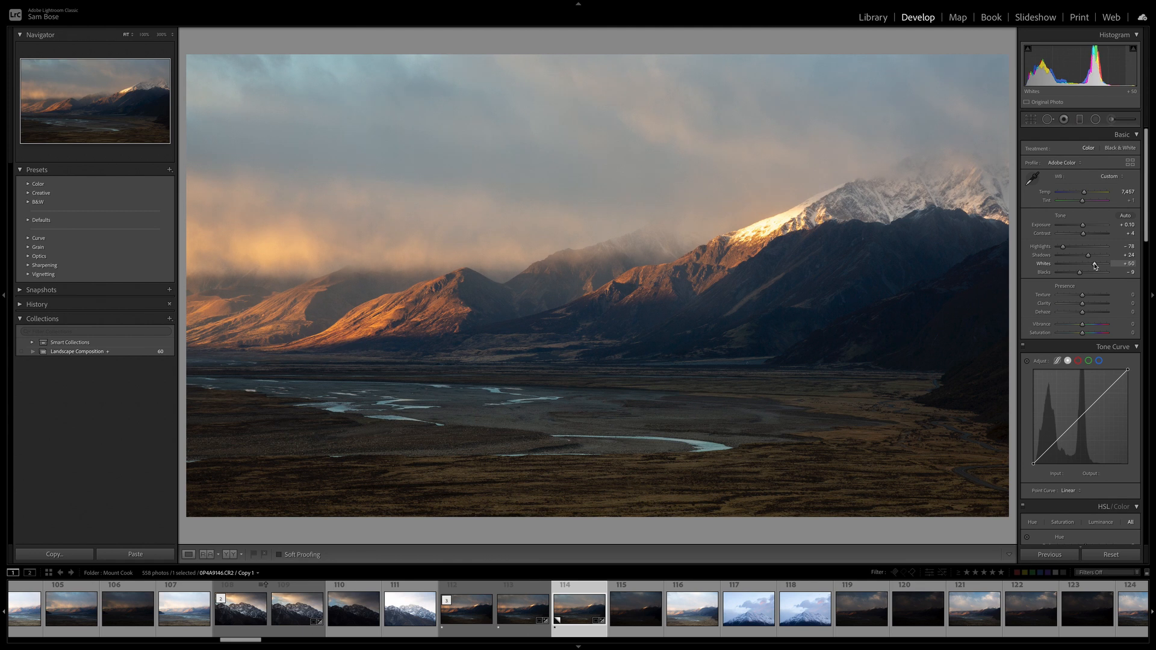
{"action": "left_click_drag", "start_coordinate": [1096, 267], "coordinate": [1089, 266]}
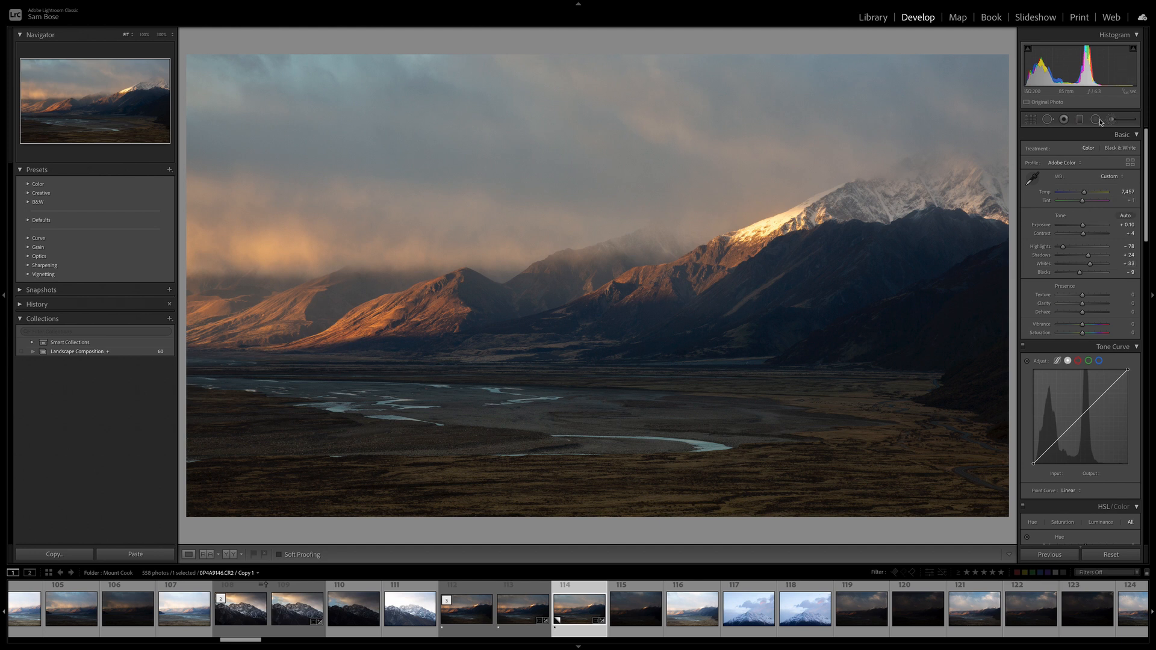
Add a horizontal graduated filter over the sky with Exposure at −0.46 and Highlights at −50
{"action": "left_click", "coordinate": [1080, 119]}
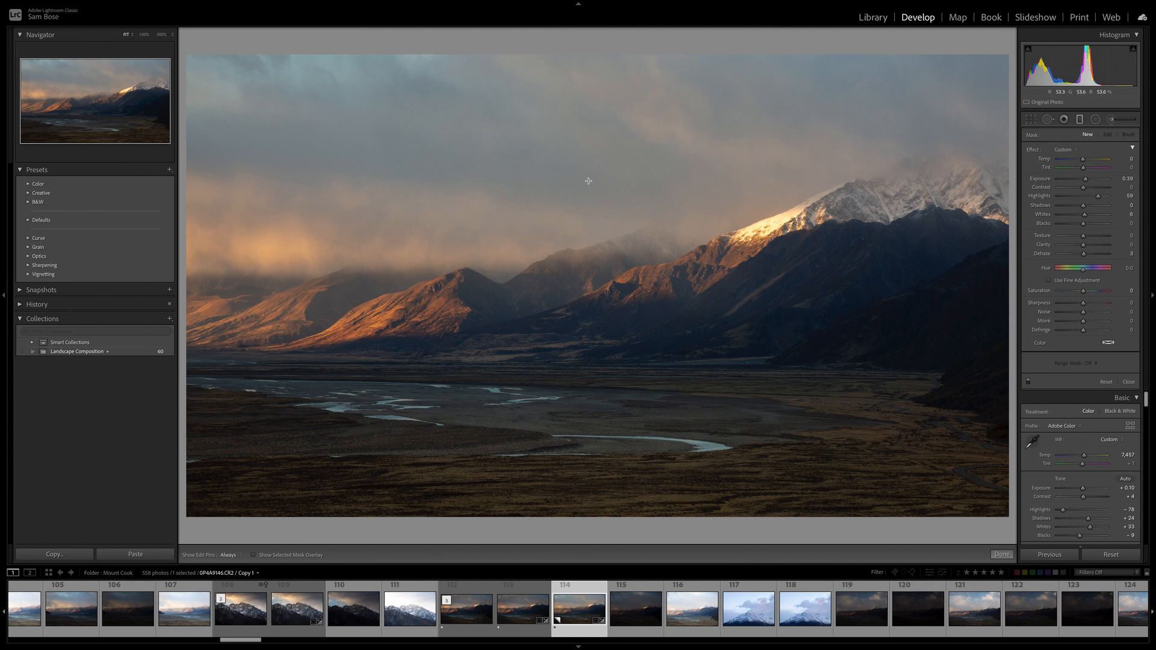
{"action": "left_click_drag", "start_coordinate": [578, 195], "coordinate": [579, 231]}
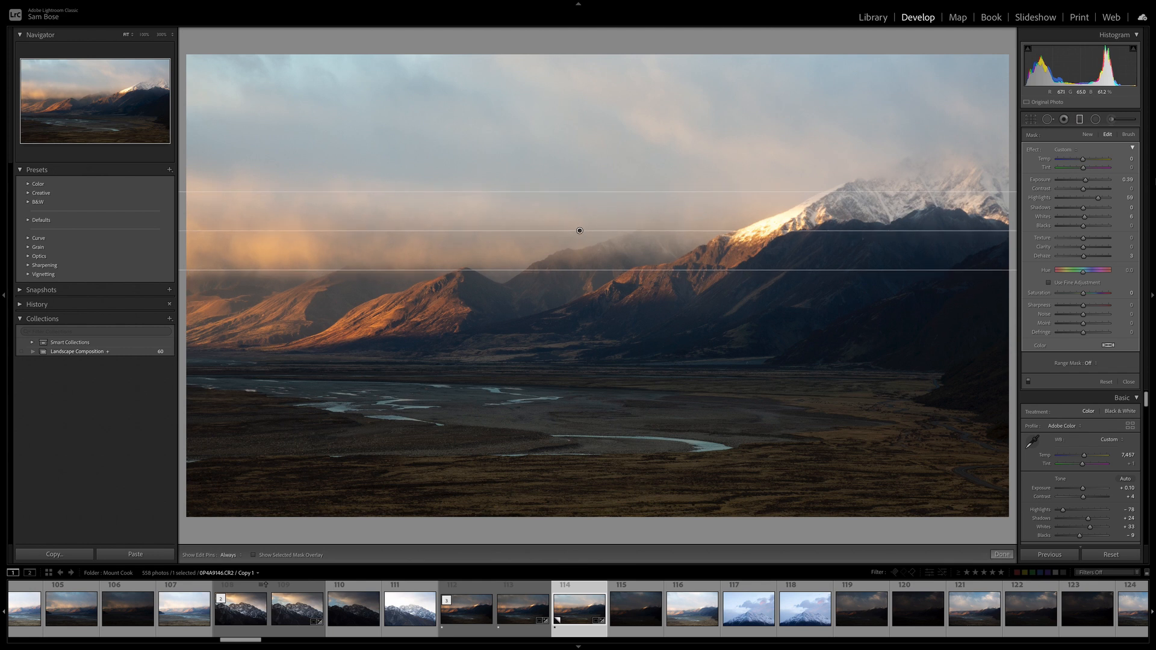
{"action": "mouse_move", "coordinate": [1099, 198]}
{"action": "left_mouse_down"}
{"action": "mouse_move", "coordinate": [1085, 199]}
{"action": "mouse_move", "coordinate": [1082, 185]}
{"action": "left_mouse_up"}
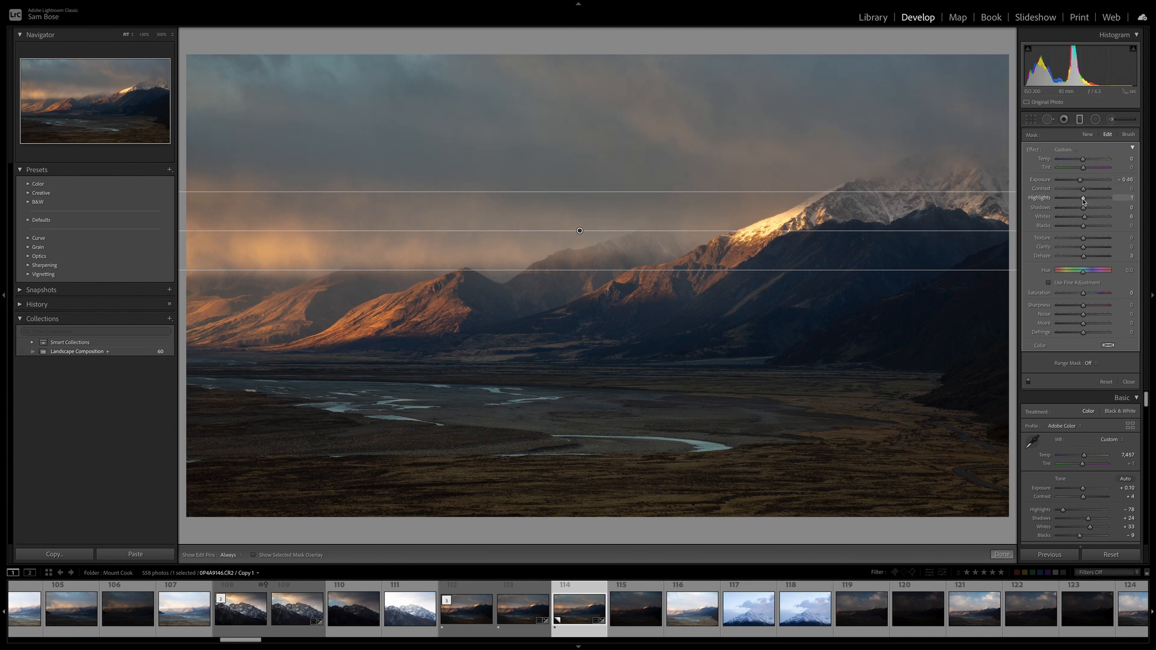
{"action": "left_click_drag", "start_coordinate": [1083, 199], "coordinate": [1070, 202]}
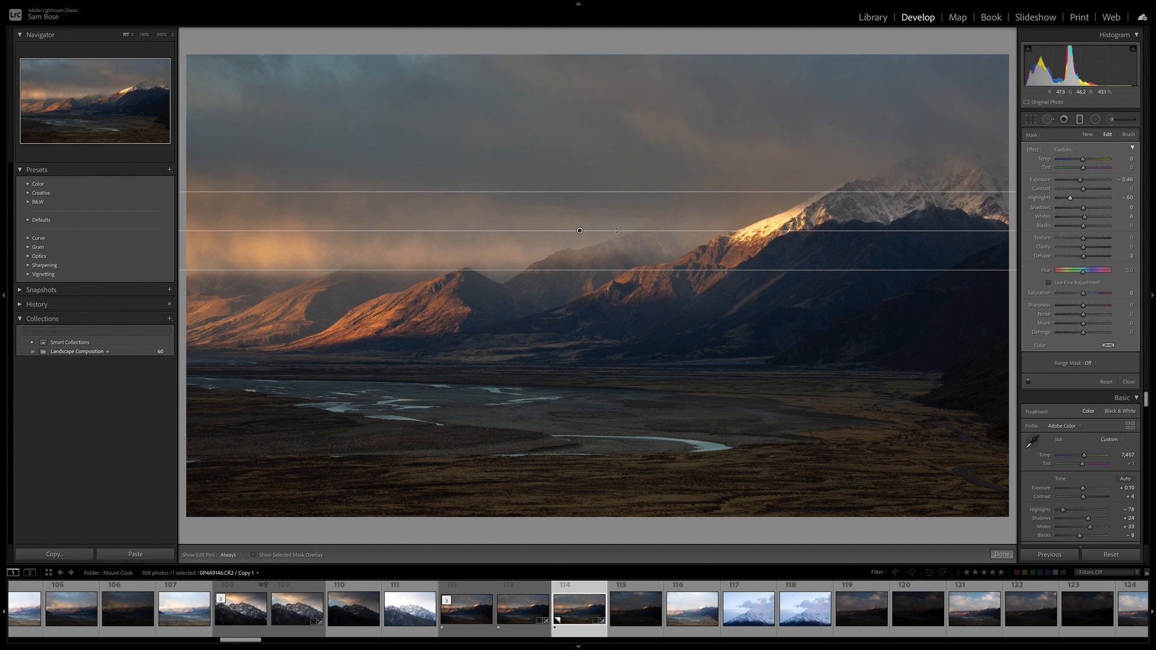
Move the sky's graduated filter higher, widen its transition down to the distant hilltops, and finish editing the filter
{"action": "left_click_drag", "start_coordinate": [579, 230], "coordinate": [586, 198]}
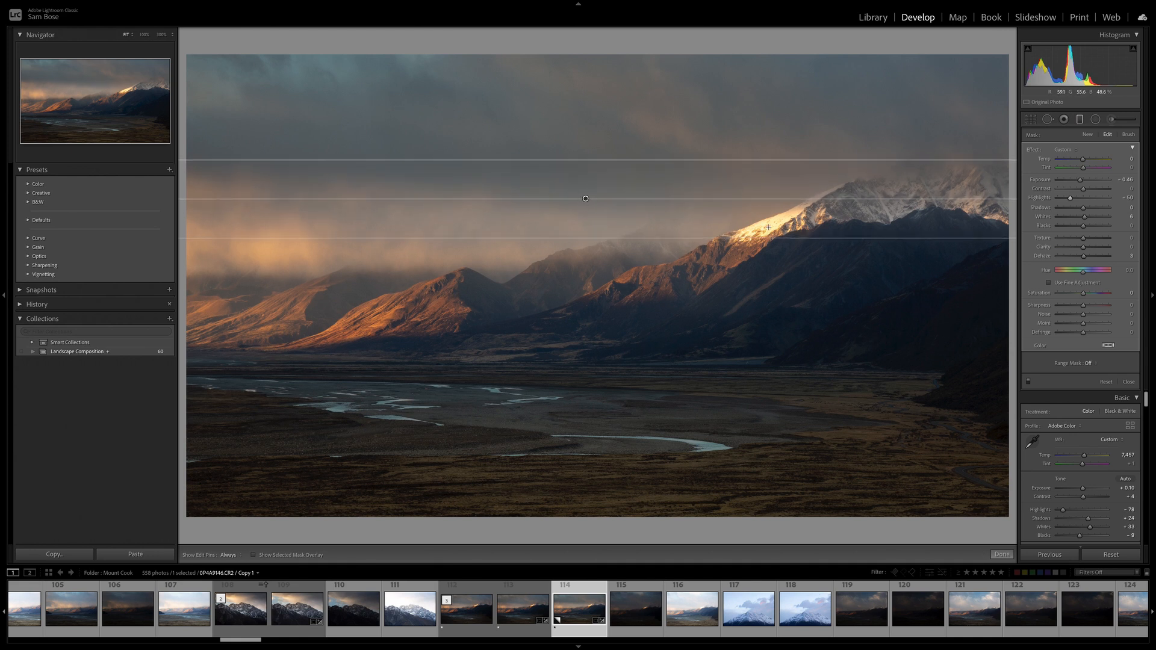
{"action": "left_click_drag", "start_coordinate": [585, 238], "coordinate": [585, 272]}
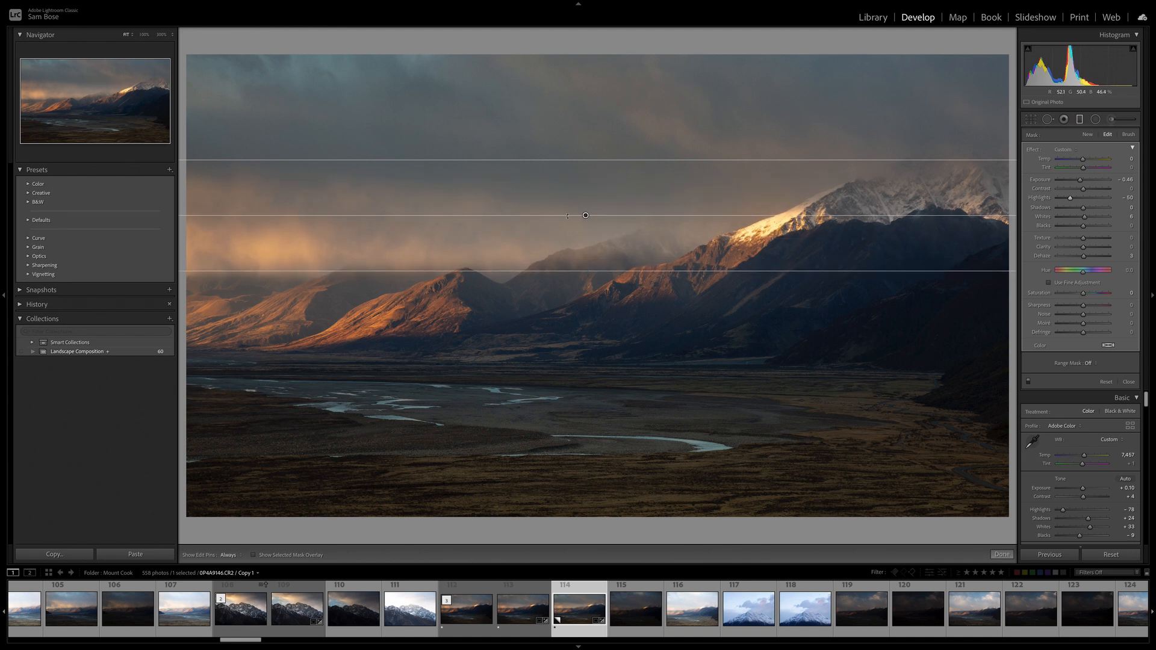
{"action": "left_click_drag", "start_coordinate": [586, 215], "coordinate": [587, 214]}
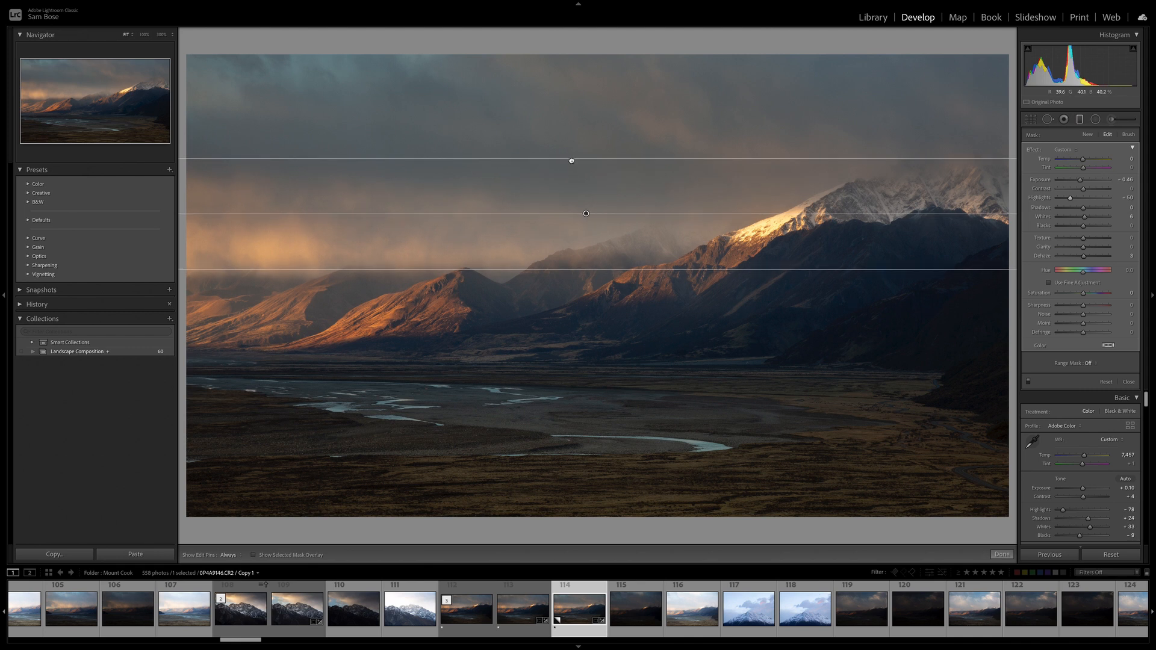
{"action": "left_click_drag", "start_coordinate": [571, 159], "coordinate": [573, 158]}
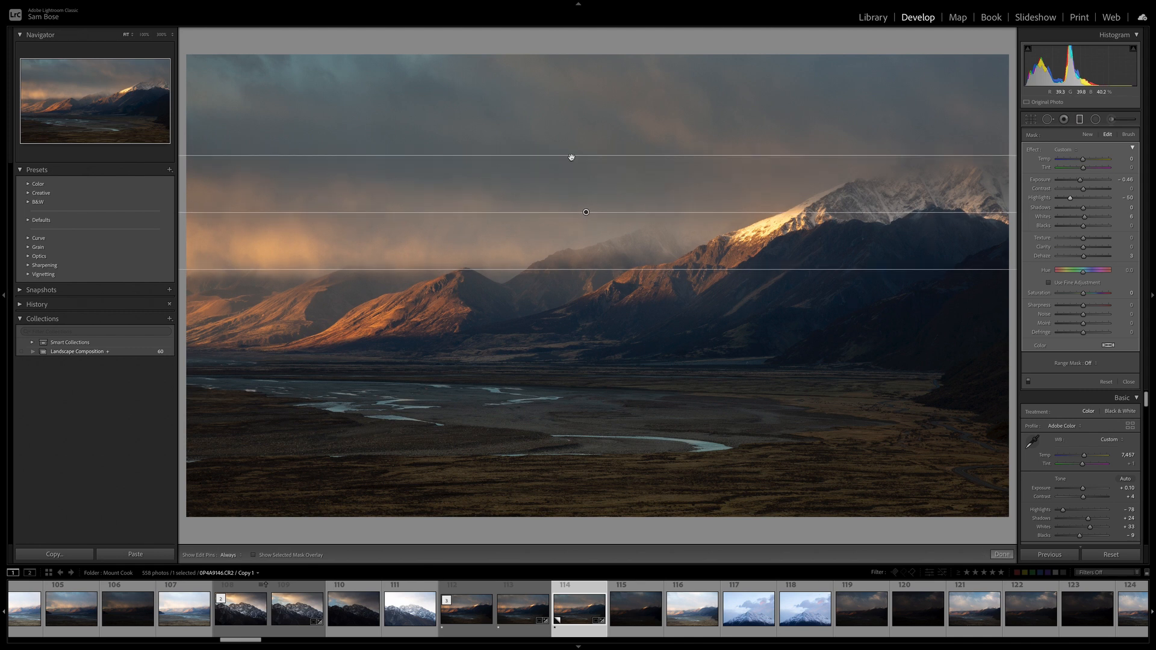
{"action": "key", "text": "Return"}
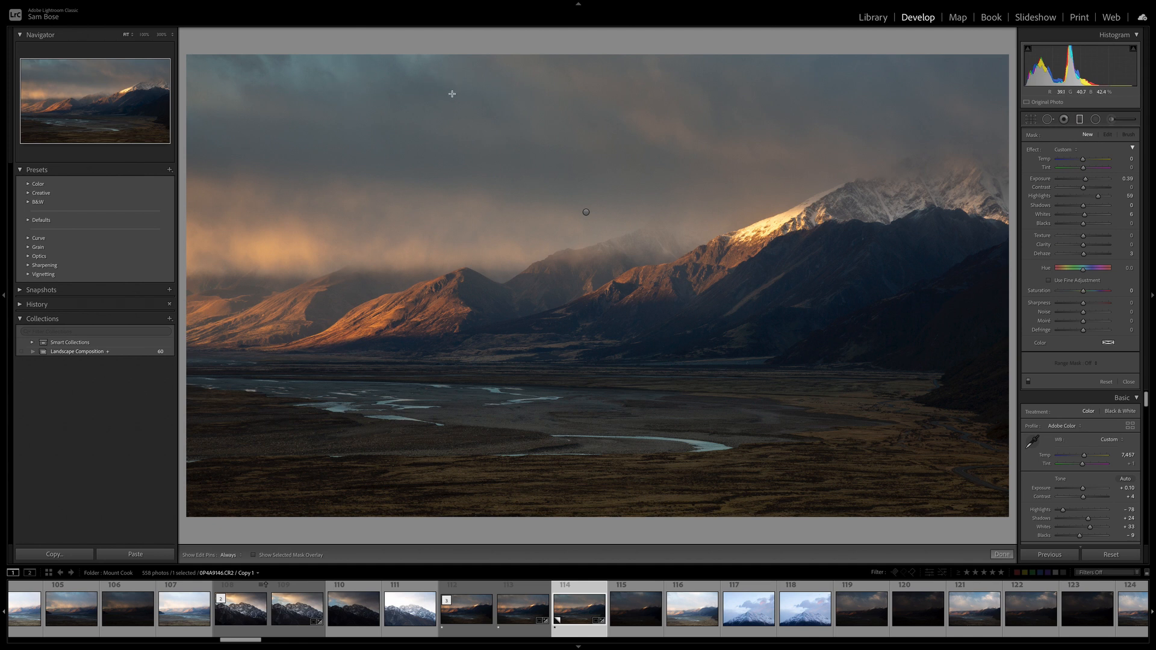
{"action": "left_click", "coordinate": [1129, 382]}
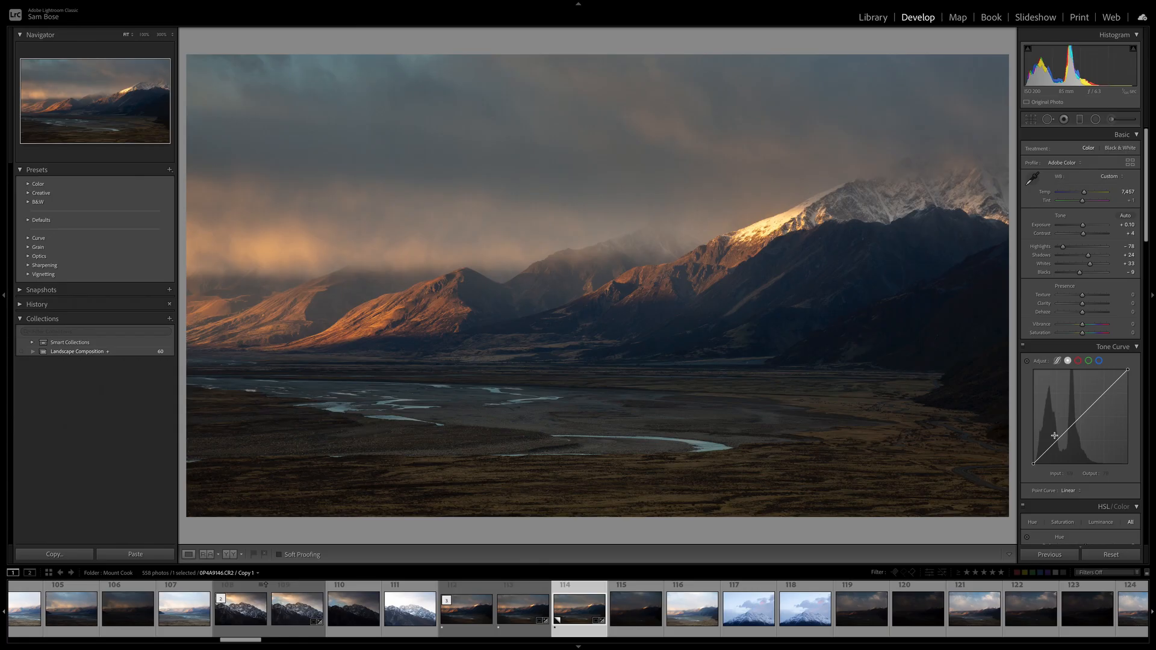
Shape the tone curve into a gentle S, darkening shadows at input 48 to output 41 and brightening highlights at 176 to 188
{"action": "left_click", "coordinate": [1049, 448]}
{"action": "left_click_drag", "start_coordinate": [1049, 448], "coordinate": [1052, 451]}
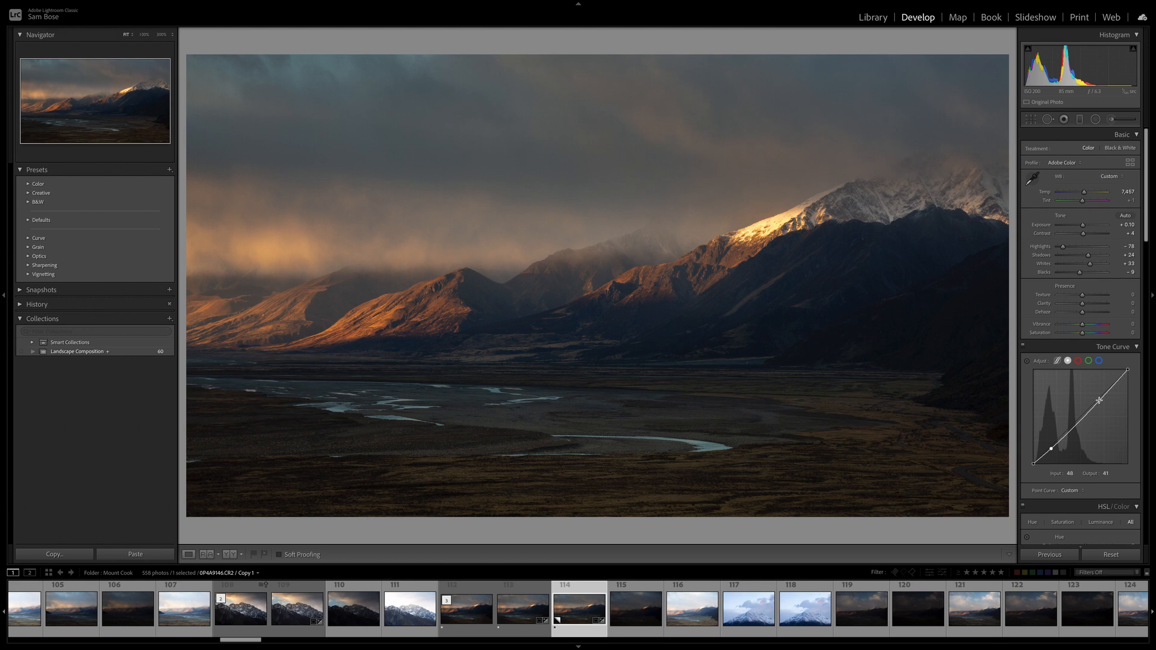
{"action": "left_click_drag", "start_coordinate": [1101, 403], "coordinate": [1100, 395]}
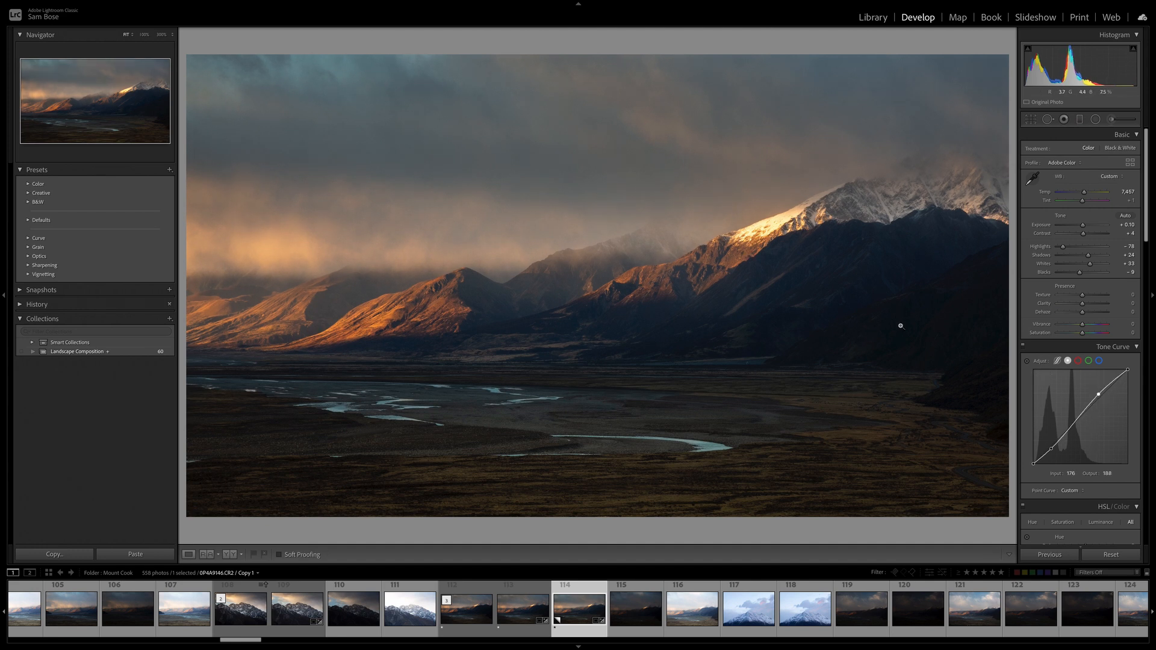
Compare the photo with the tone curve adjustment switched off and on several times
{"action": "left_click", "coordinate": [1023, 346]}
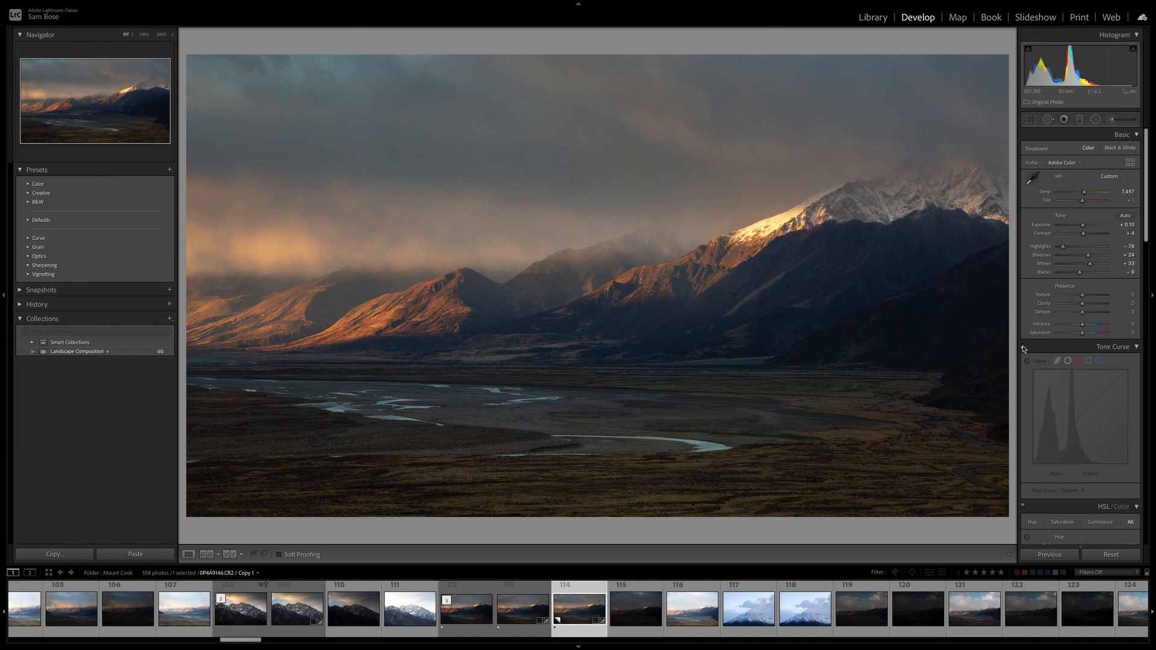
{"action": "left_click", "coordinate": [1023, 347]}
{"action": "left_click", "coordinate": [1023, 347]}
{"action": "left_click", "coordinate": [1022, 347]}
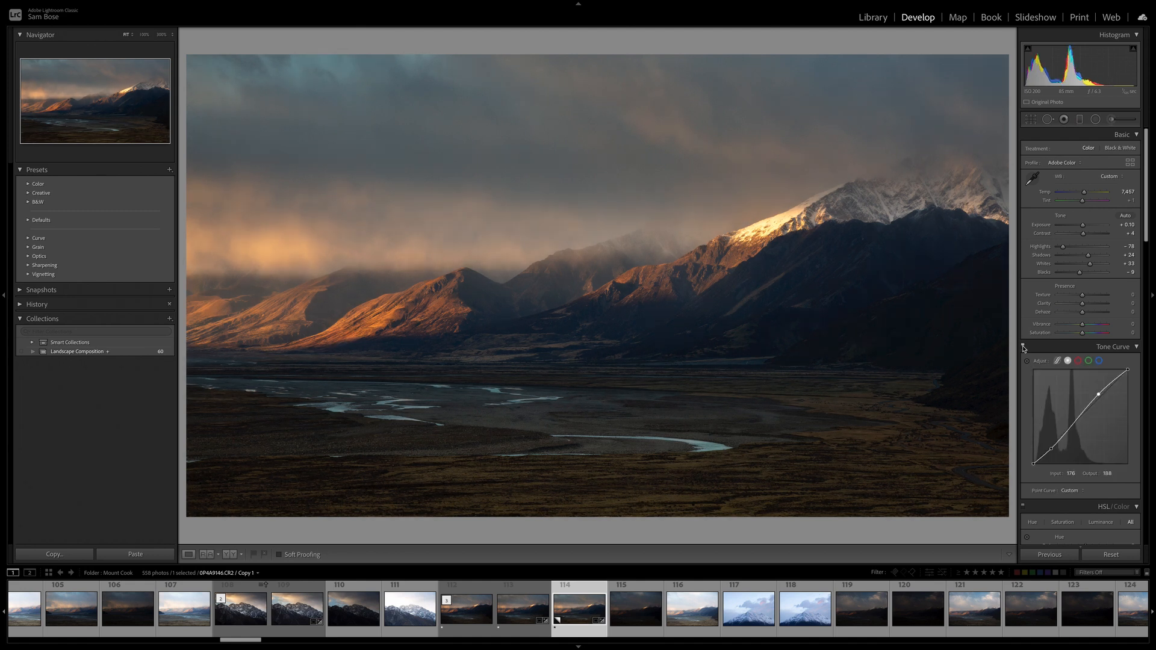
{"action": "left_click", "coordinate": [1023, 347]}
{"action": "left_click", "coordinate": [1022, 347]}
{"action": "left_click", "coordinate": [1023, 347]}
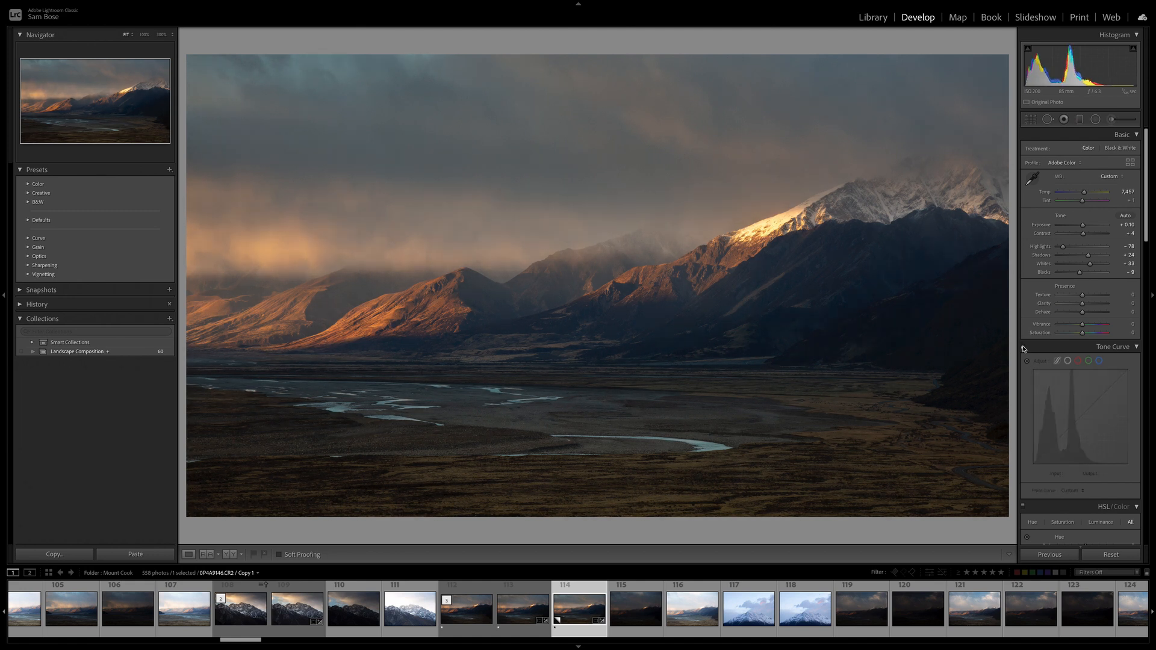
{"action": "left_click", "coordinate": [1023, 347]}
Look over the HSL colour controls and raise Vibrance to +7 in the Basic adjustments
{"action": "scroll", "coordinate": [1078, 224], "scroll_direction": "down", "scroll_amount": 5}
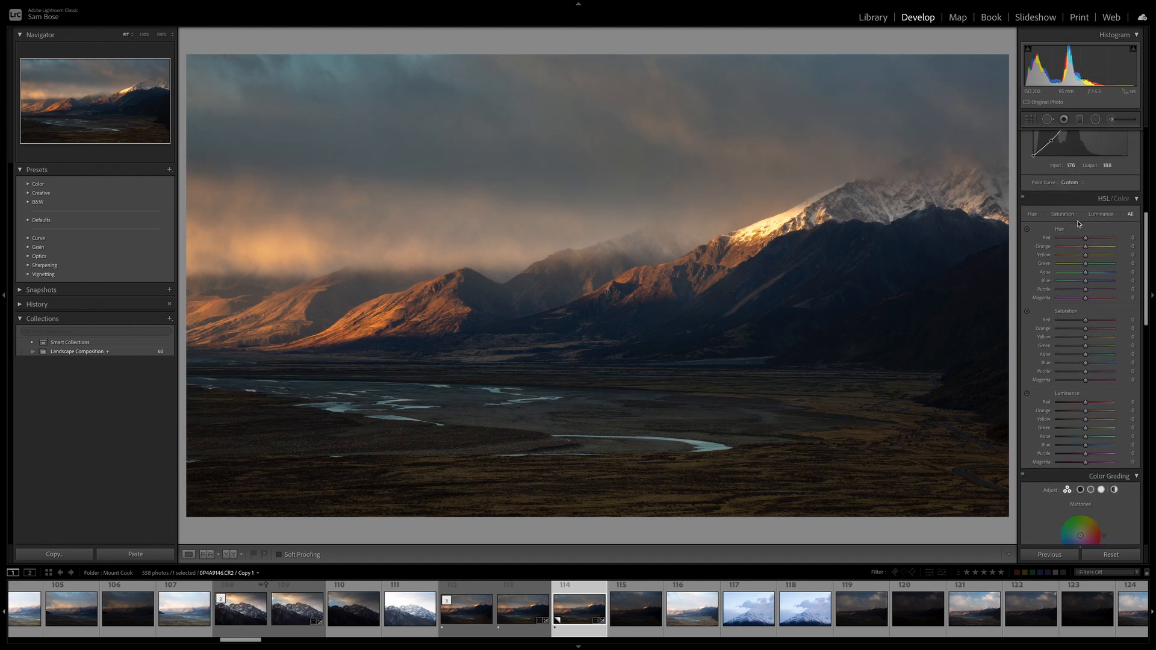
{"action": "scroll", "coordinate": [1076, 286], "scroll_direction": "down", "scroll_amount": 1}
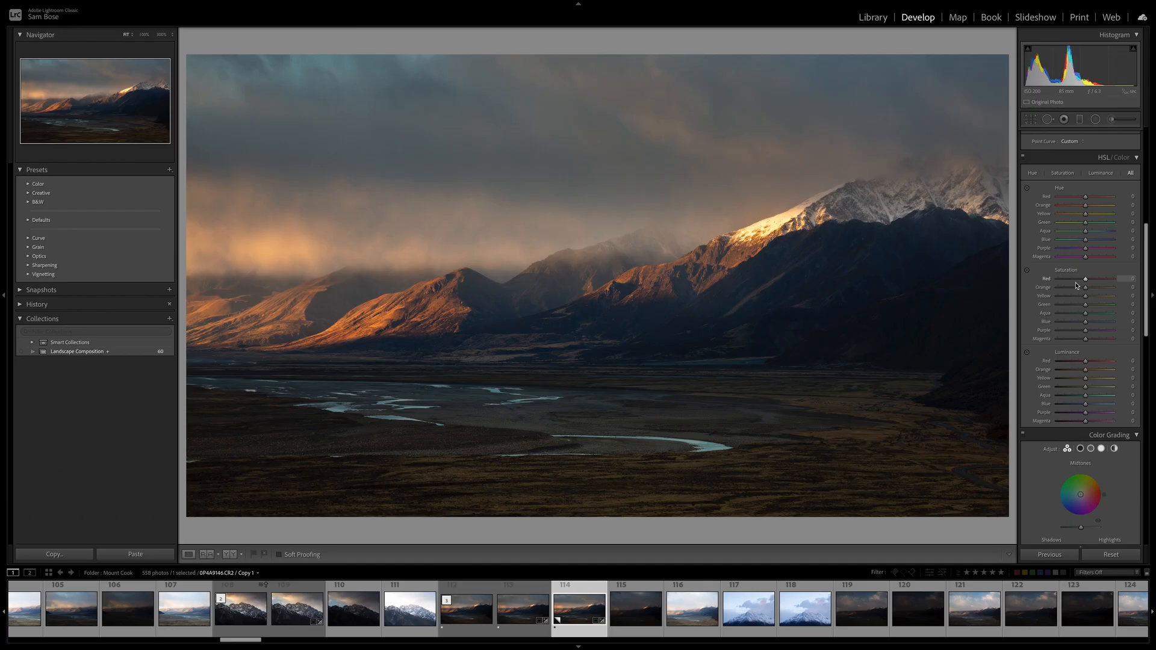
{"action": "scroll", "coordinate": [1077, 286], "scroll_direction": "up", "scroll_amount": 10}
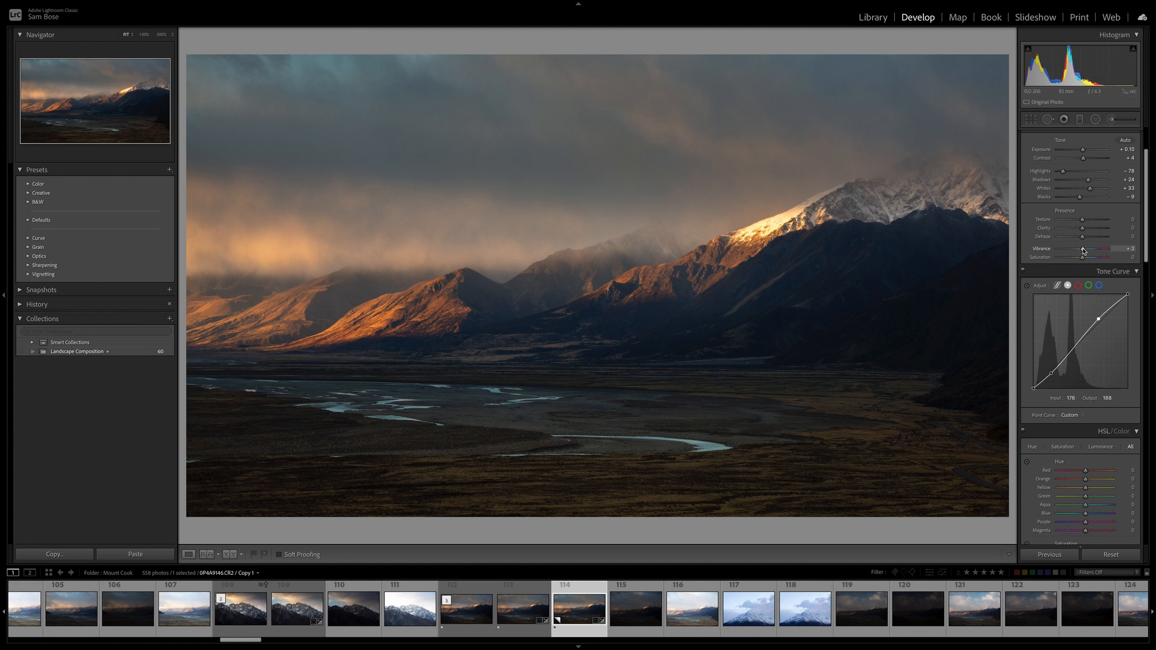
{"action": "left_click_drag", "start_coordinate": [1083, 251], "coordinate": [1084, 252]}
Give the highlights a subtle warm tint with hue 41 in Color Grading, comparing the photo with and without it
{"action": "scroll", "coordinate": [1098, 213], "scroll_direction": "down", "scroll_amount": 5}
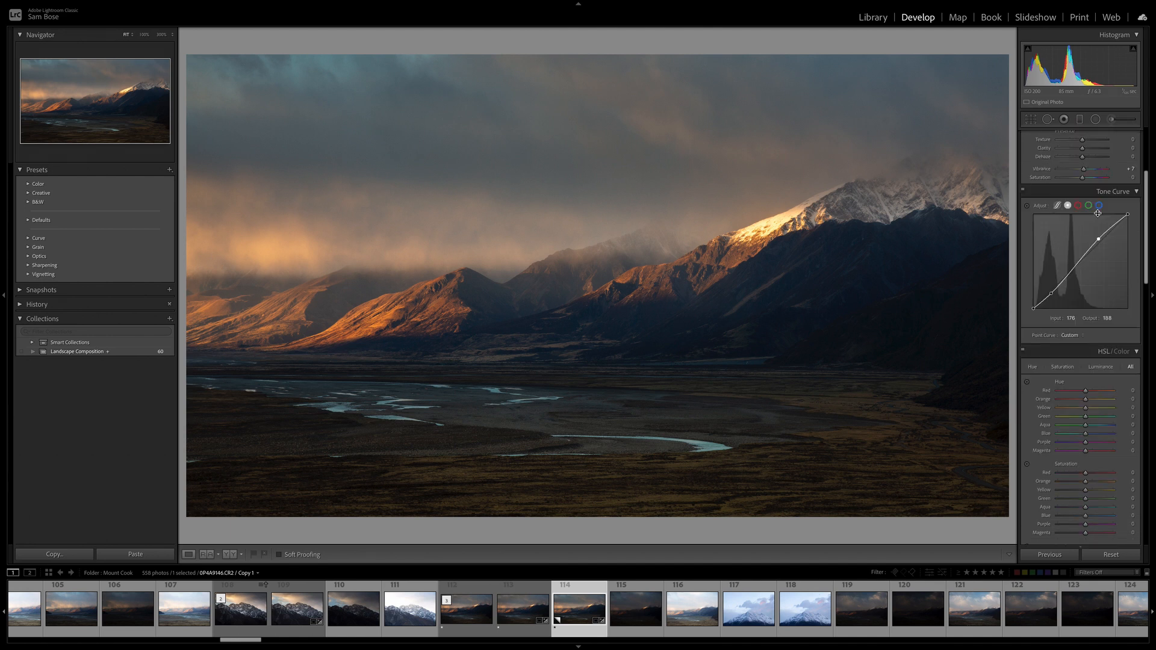
{"action": "scroll", "coordinate": [1098, 214], "scroll_direction": "down", "scroll_amount": 8}
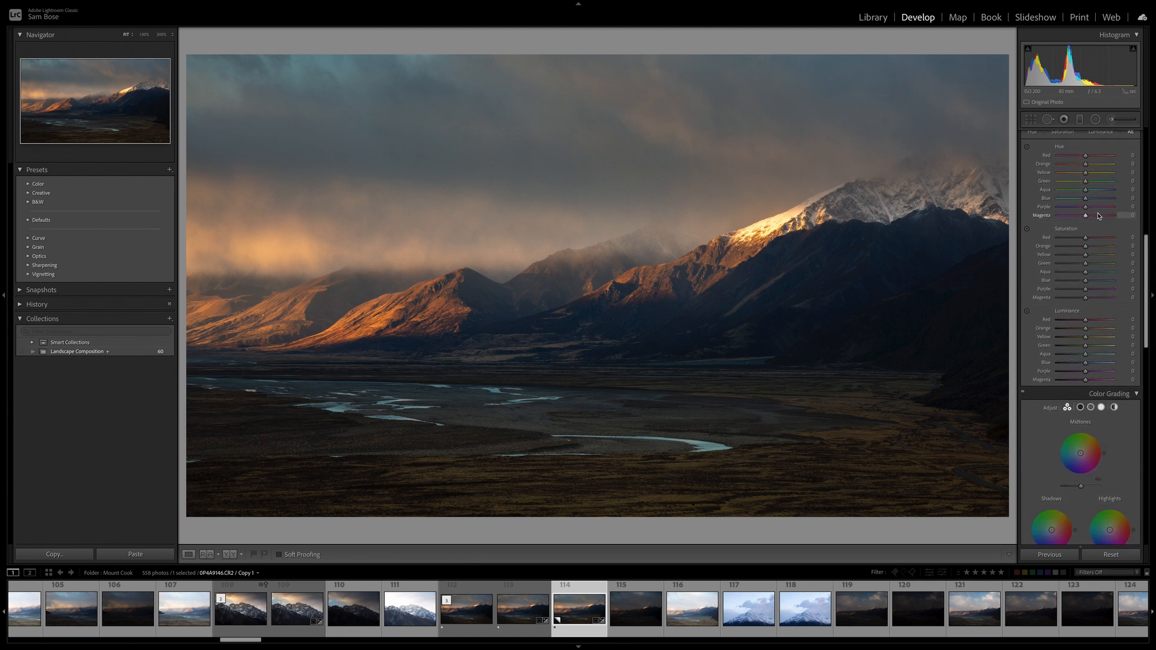
{"action": "scroll", "coordinate": [1098, 216], "scroll_direction": "down", "scroll_amount": 4}
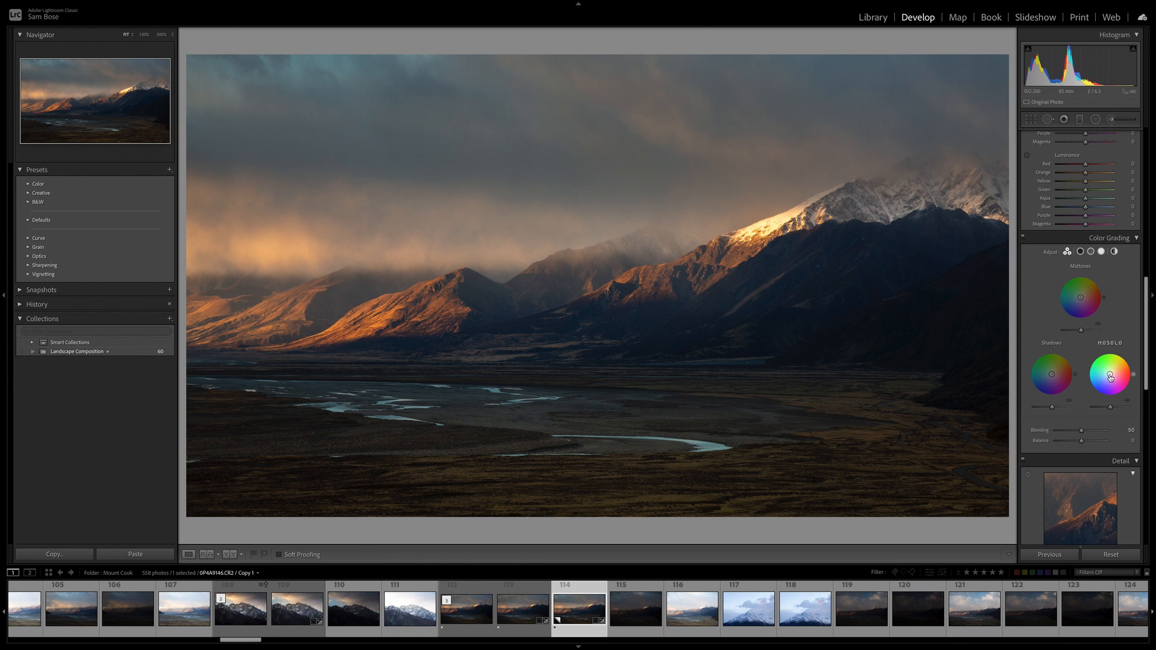
{"action": "left_click_drag", "start_coordinate": [1110, 376], "coordinate": [1112, 373]}
{"action": "left_click_drag", "start_coordinate": [1111, 373], "coordinate": [1111, 373]}
{"action": "left_click", "coordinate": [1024, 239]}
{"action": "left_click", "coordinate": [1024, 240]}
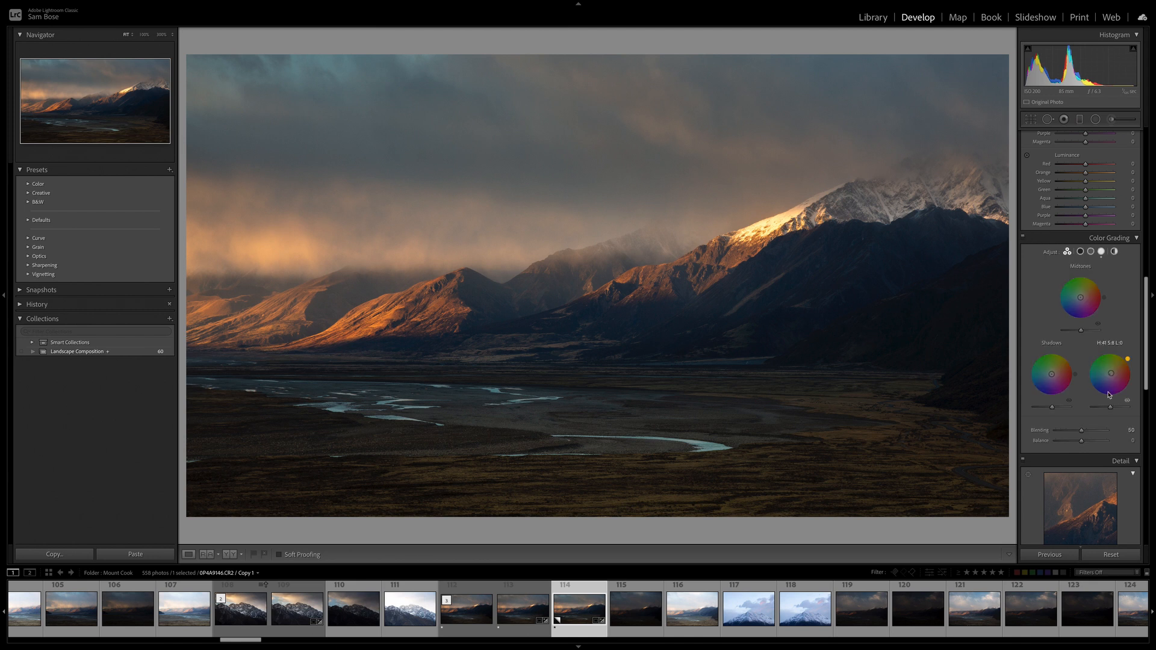
Increase the colour grading's Blending, set Balance to +13, and raise the highlights' luminance slightly after comparing with the grading off
{"action": "left_click", "coordinate": [1024, 238]}
{"action": "left_click", "coordinate": [1024, 240]}
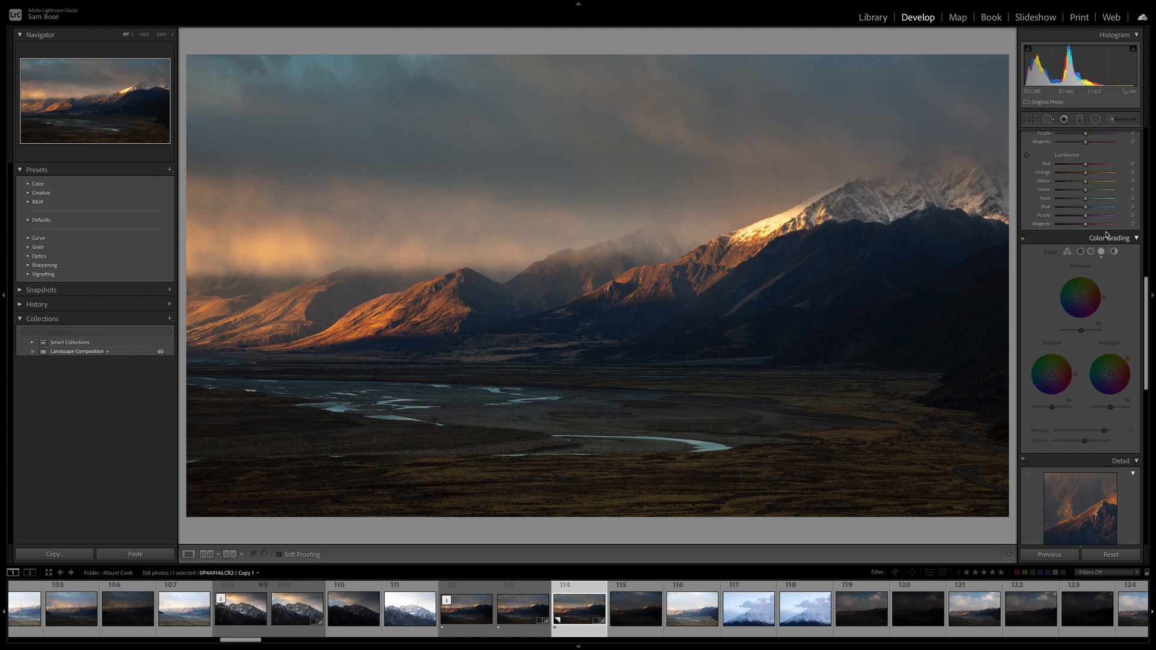
{"action": "scroll", "coordinate": [1104, 328], "scroll_direction": "up", "scroll_amount": 2}
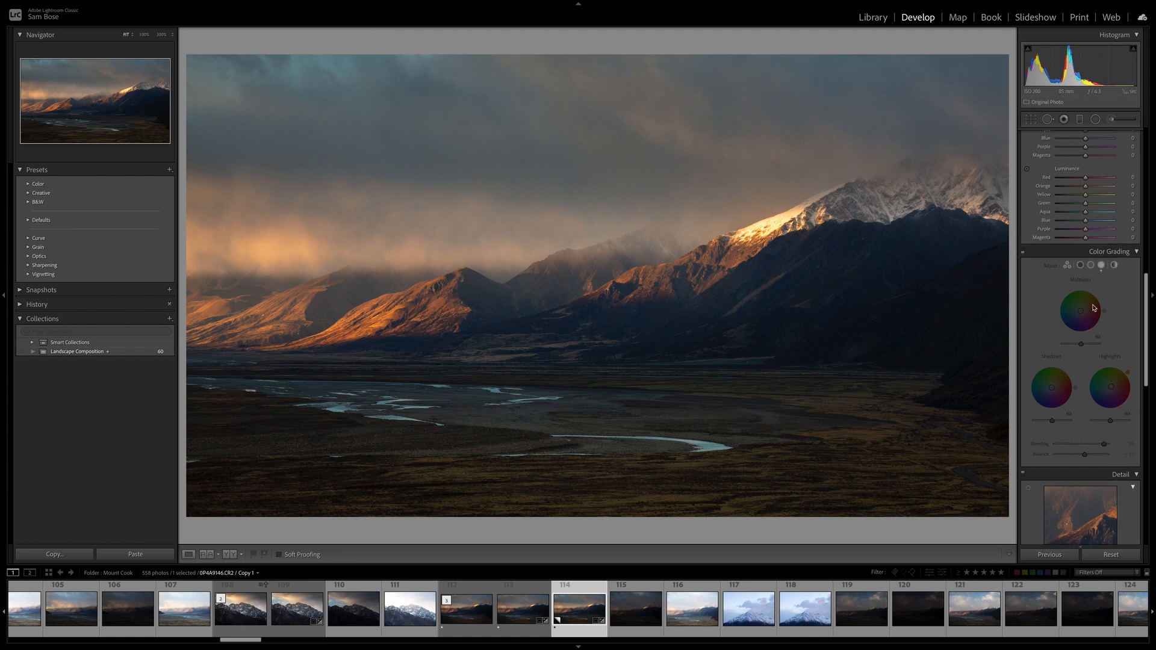
{"action": "left_click", "coordinate": [1023, 258]}
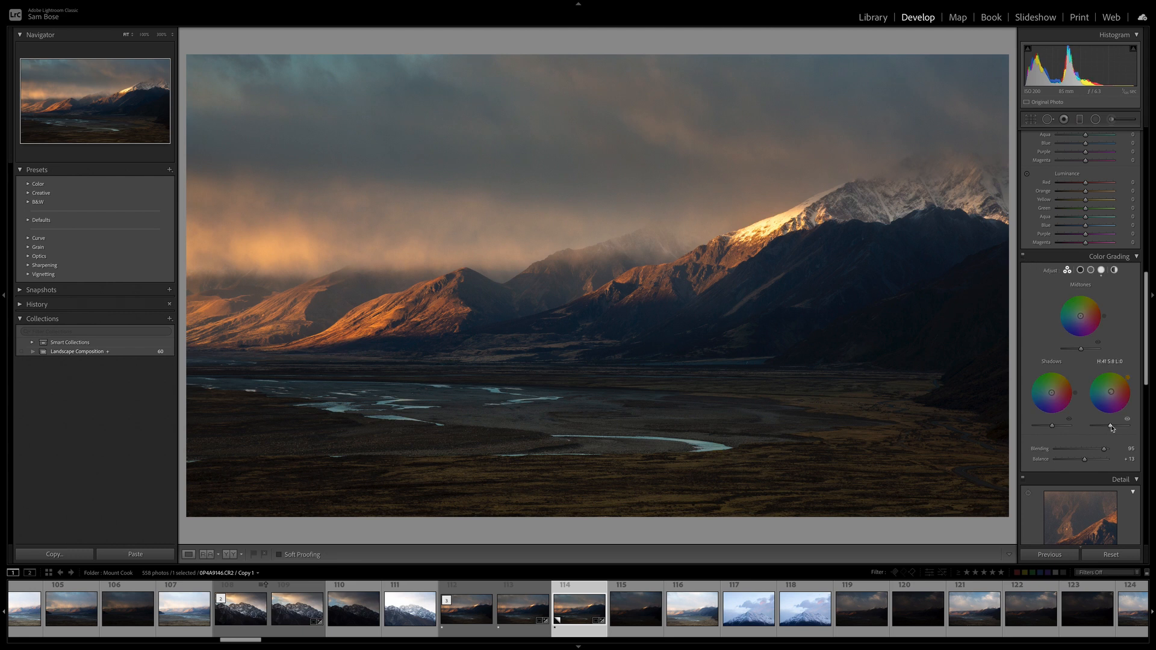
{"action": "left_click_drag", "start_coordinate": [1112, 429], "coordinate": [1115, 430]}
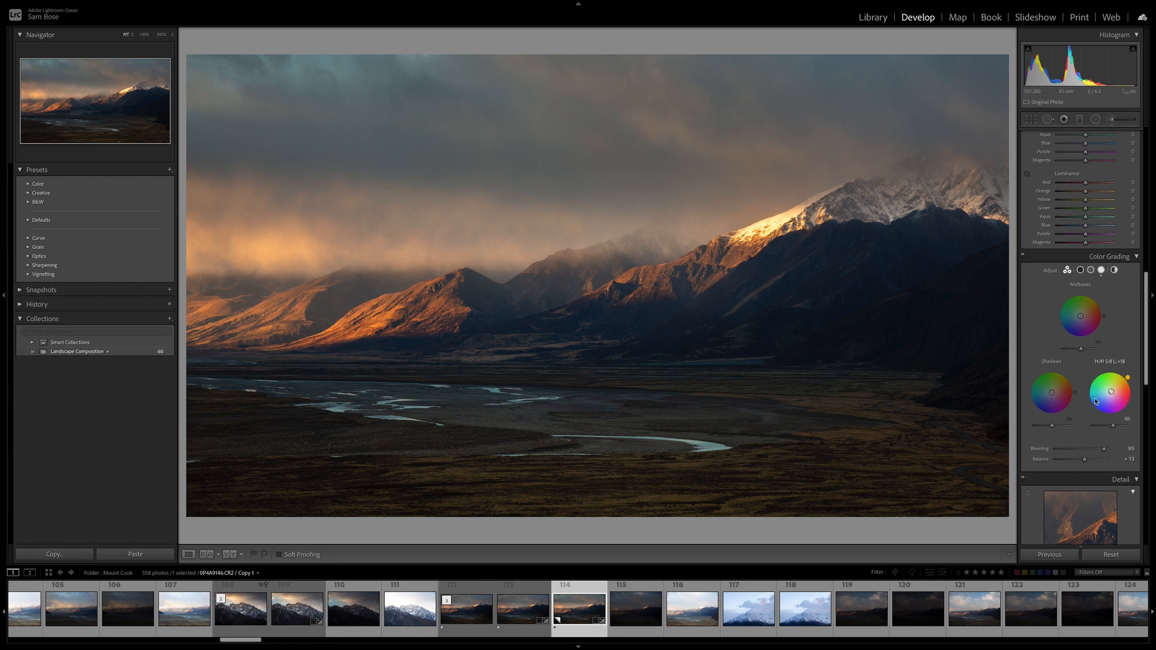
Set the Blue hue to +2 and lower the HSL saturation of Yellow to −6 and Blue to −30
{"action": "scroll", "coordinate": [1072, 375], "scroll_direction": "down", "scroll_amount": 3}
{"action": "scroll", "coordinate": [1072, 375], "scroll_direction": "down", "scroll_amount": 3}
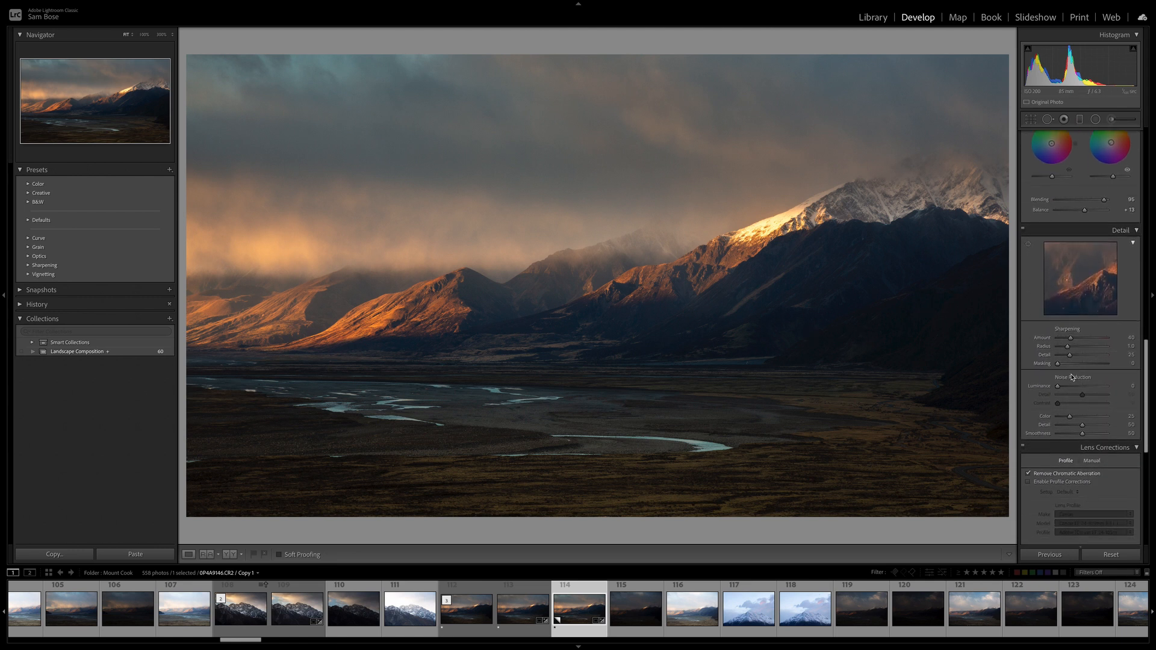
{"action": "scroll", "coordinate": [1071, 377], "scroll_direction": "down", "scroll_amount": 5}
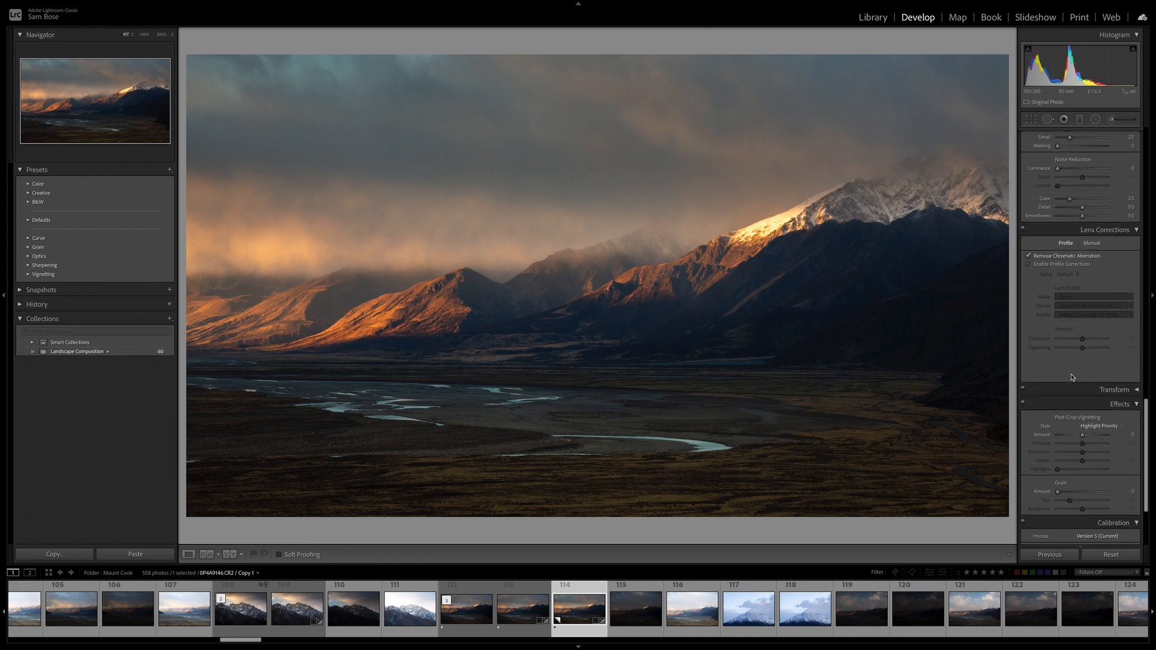
{"action": "scroll", "coordinate": [1072, 377], "scroll_direction": "up", "scroll_amount": 12}
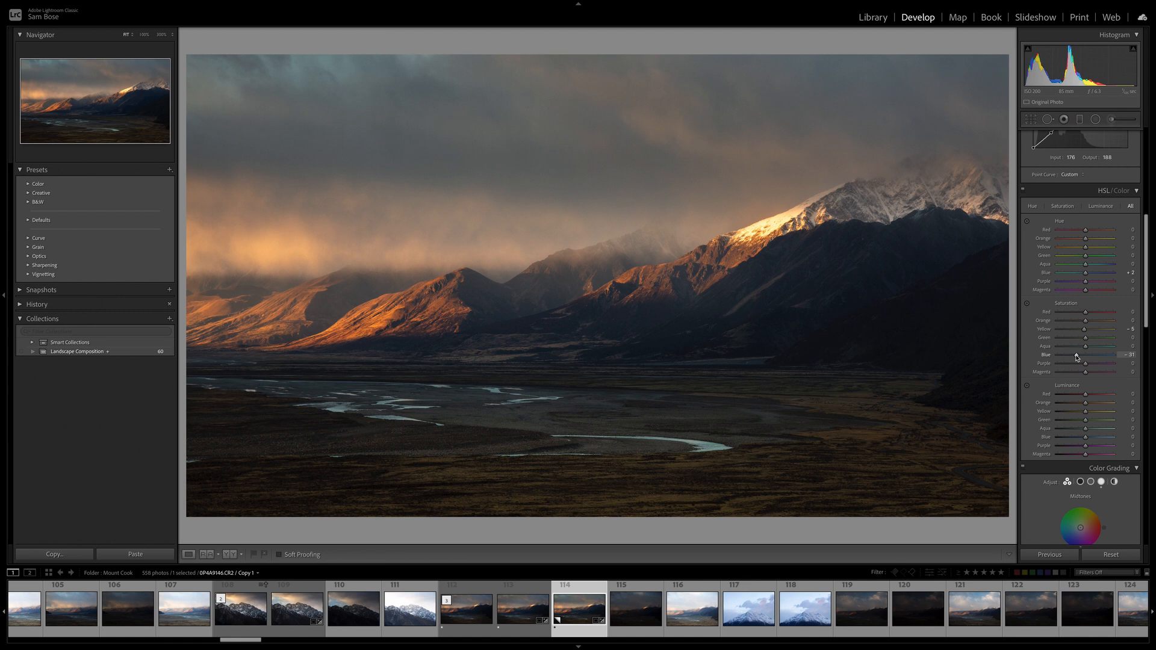
{"action": "left_click_drag", "start_coordinate": [1076, 355], "coordinate": [1078, 358]}
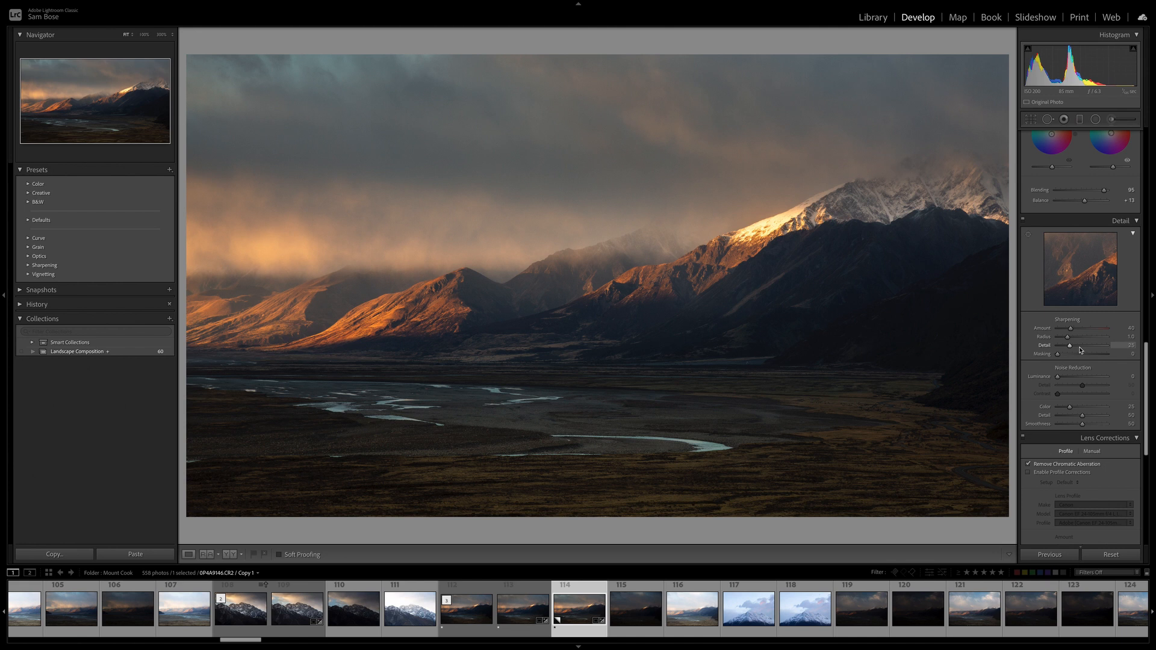
Test the Clarity adjustment, and add a post-crop vignette with Amount −11 and Midpoint 35, trying Amount −17 along the way
{"action": "scroll", "coordinate": [1080, 349], "scroll_direction": "up", "scroll_amount": 10}
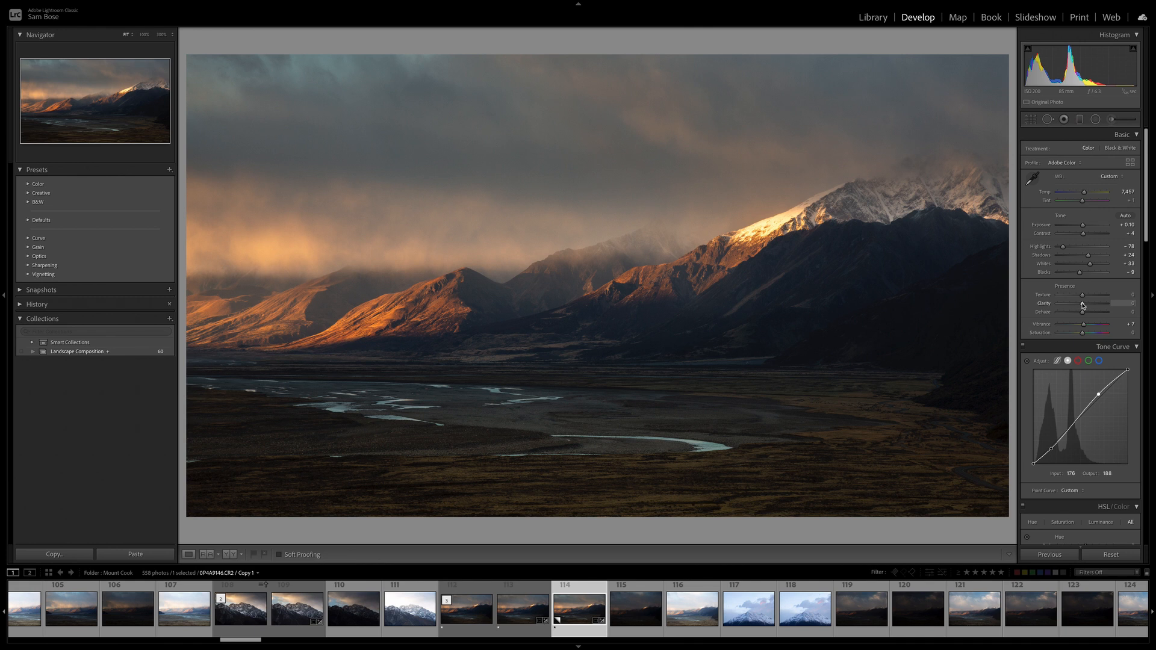
{"action": "left_click_drag", "start_coordinate": [1083, 305], "coordinate": [1082, 306]}
{"action": "scroll", "coordinate": [1082, 306], "scroll_direction": "down", "scroll_amount": 10}
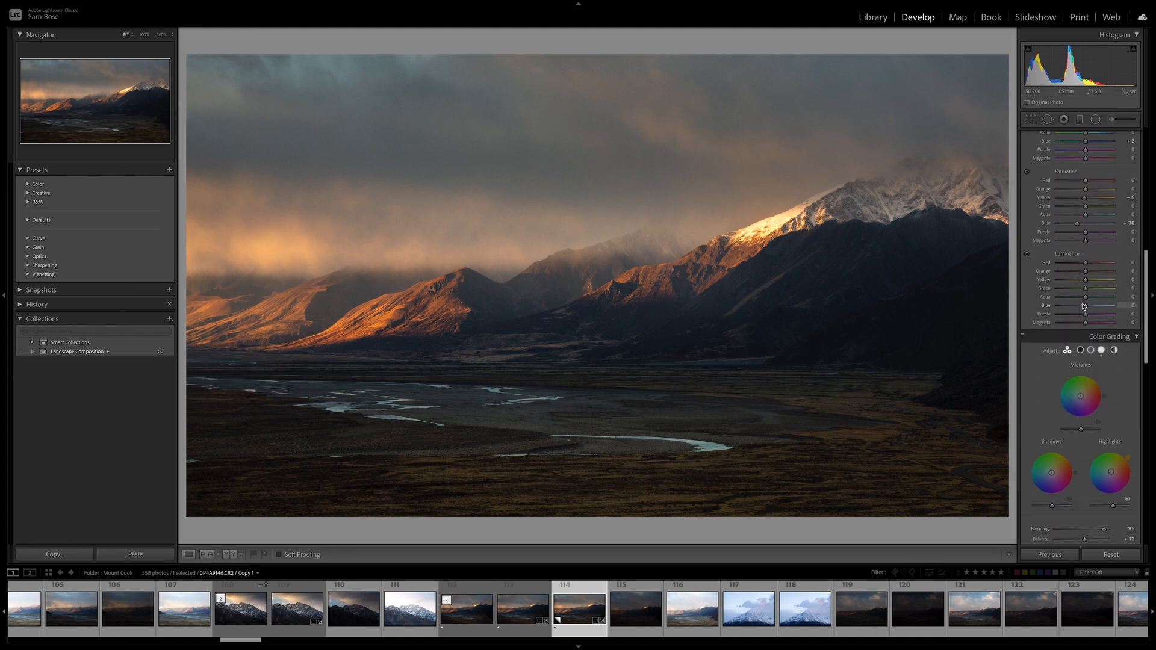
{"action": "scroll", "coordinate": [1084, 306], "scroll_direction": "down", "scroll_amount": 10}
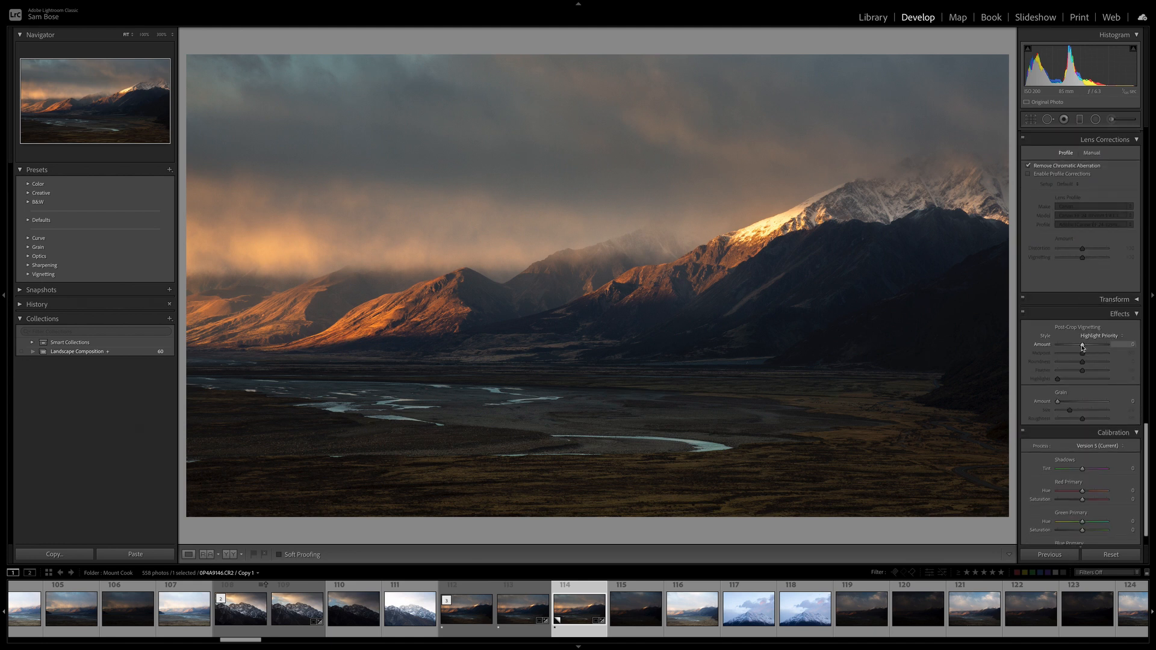
{"action": "left_click_drag", "start_coordinate": [1082, 346], "coordinate": [1081, 348]}
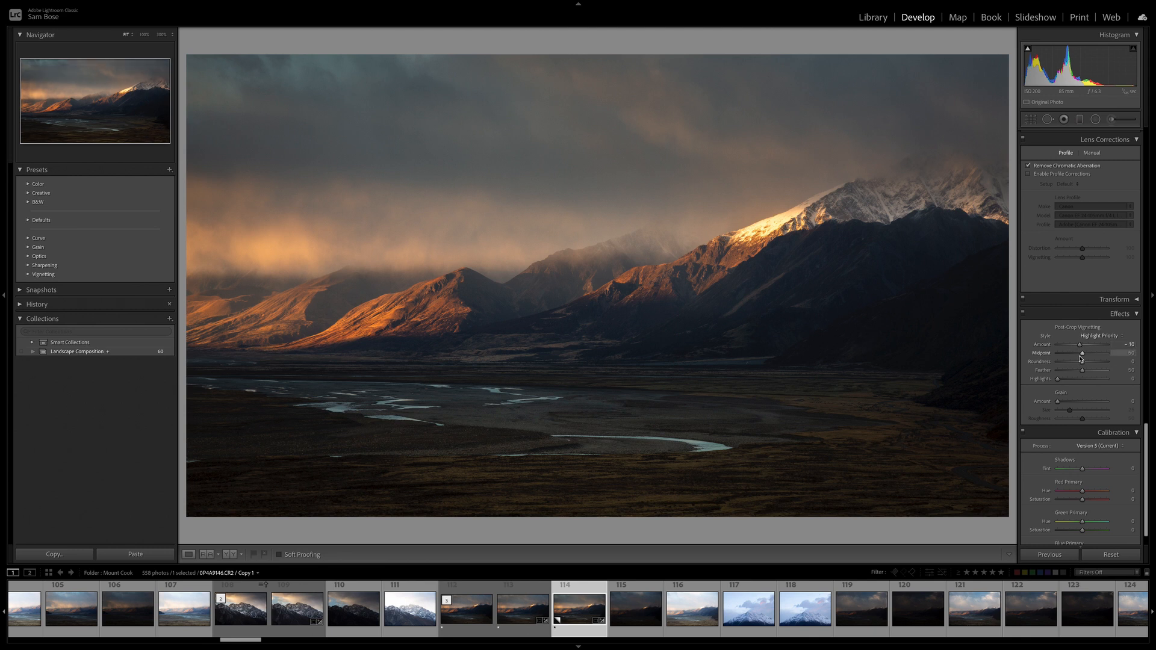
{"action": "mouse_move", "coordinate": [1083, 354]}
{"action": "left_mouse_down"}
{"action": "mouse_move", "coordinate": [1067, 357]}
{"action": "mouse_move", "coordinate": [1079, 347]}
{"action": "left_mouse_up"}
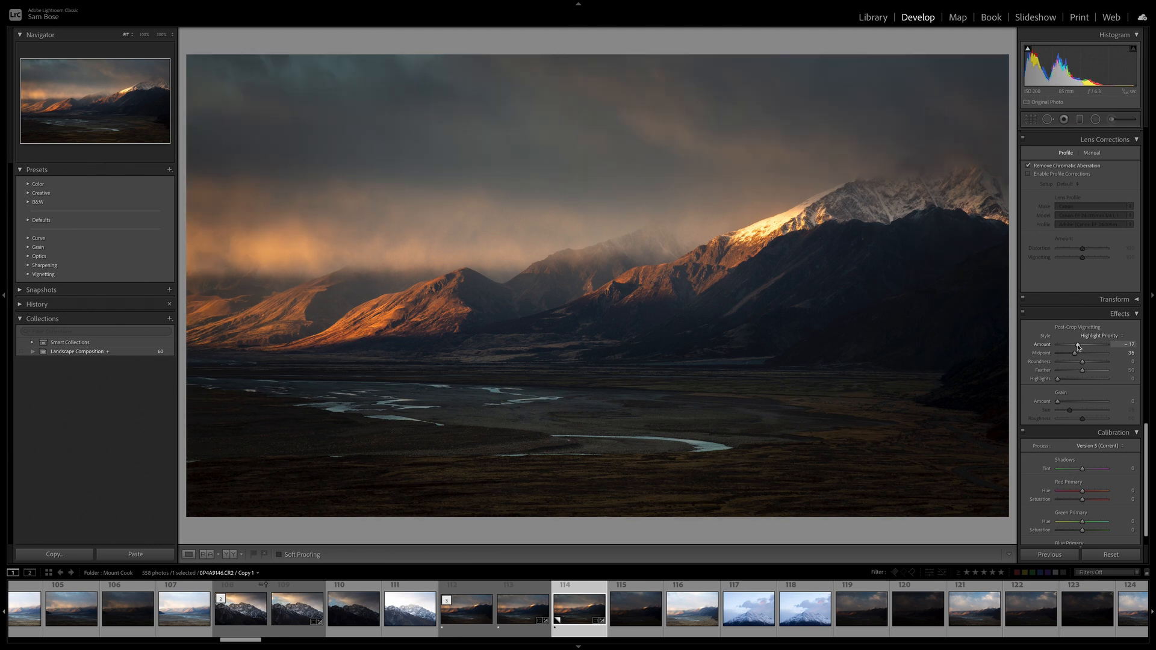
{"action": "left_click_drag", "start_coordinate": [1078, 347], "coordinate": [1080, 347]}
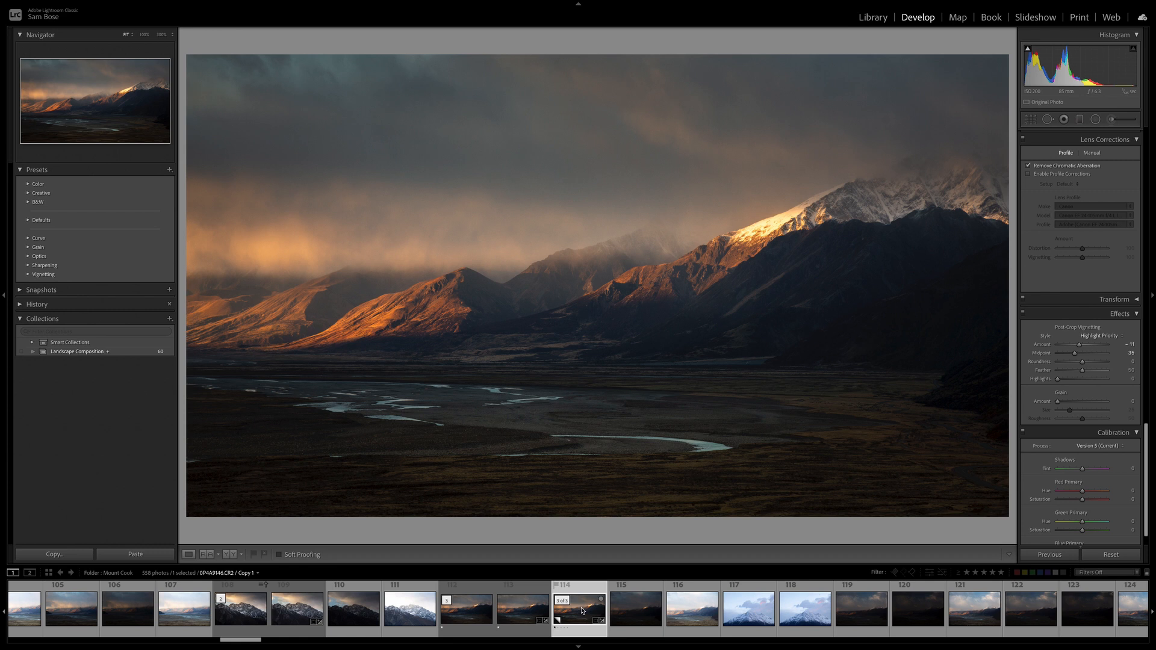
Open the edited photo in Adobe Photoshop 2021 for further editing
{"action": "right_click", "coordinate": [582, 611]}
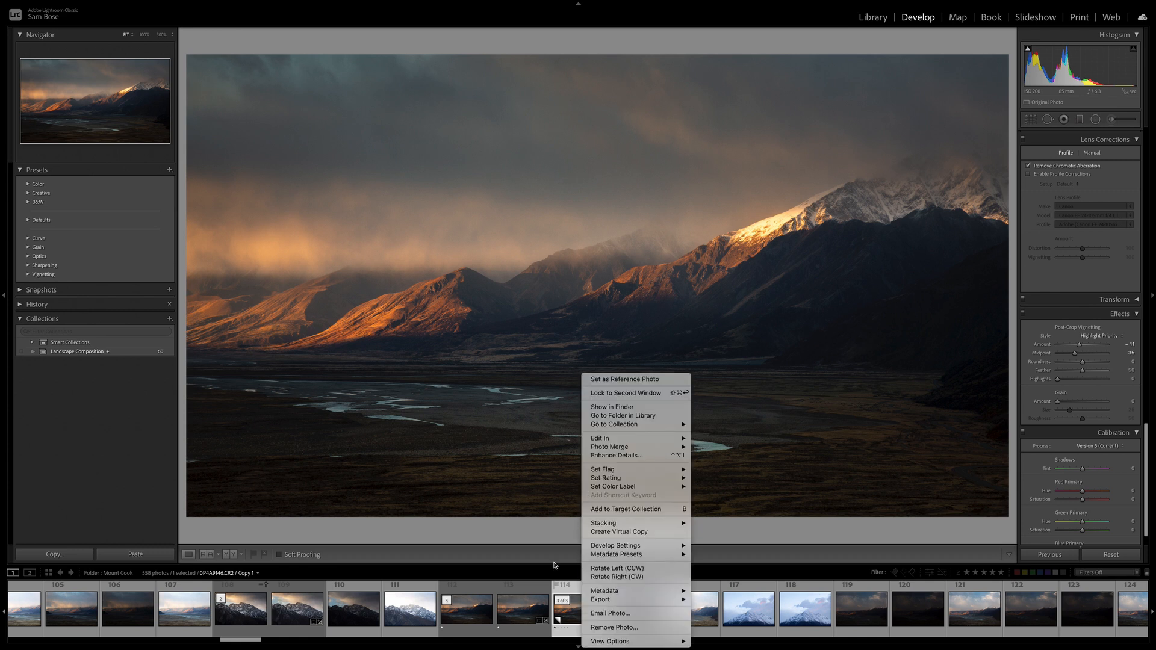
{"action": "mouse_move", "coordinate": [619, 441]}
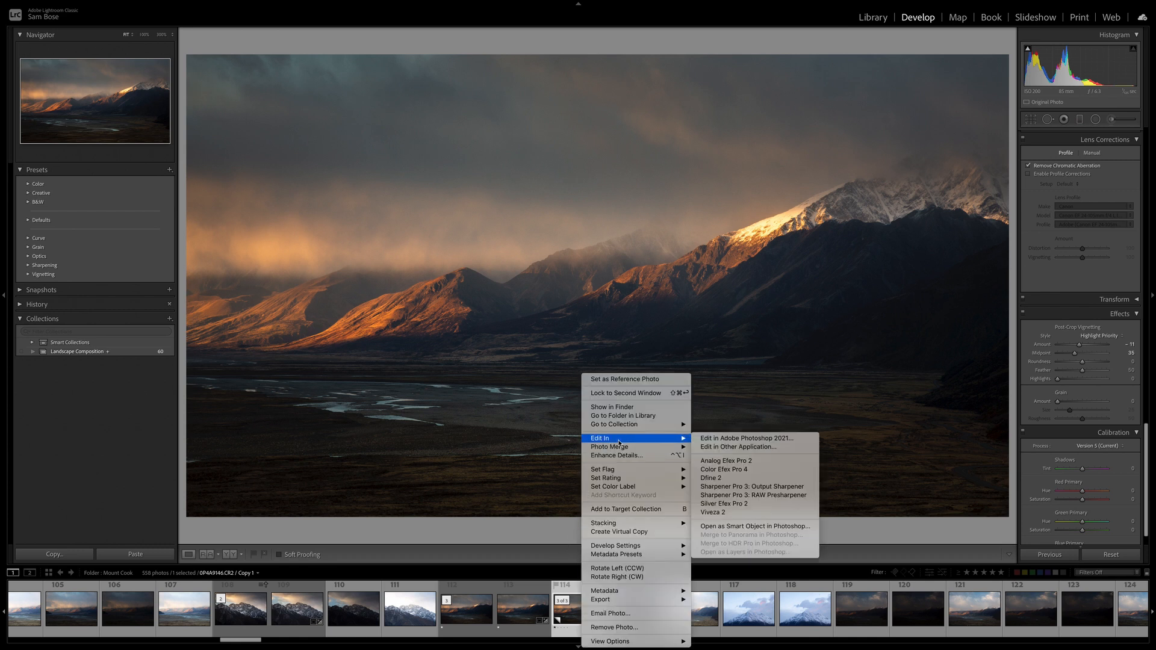
{"action": "left_click", "coordinate": [723, 439]}
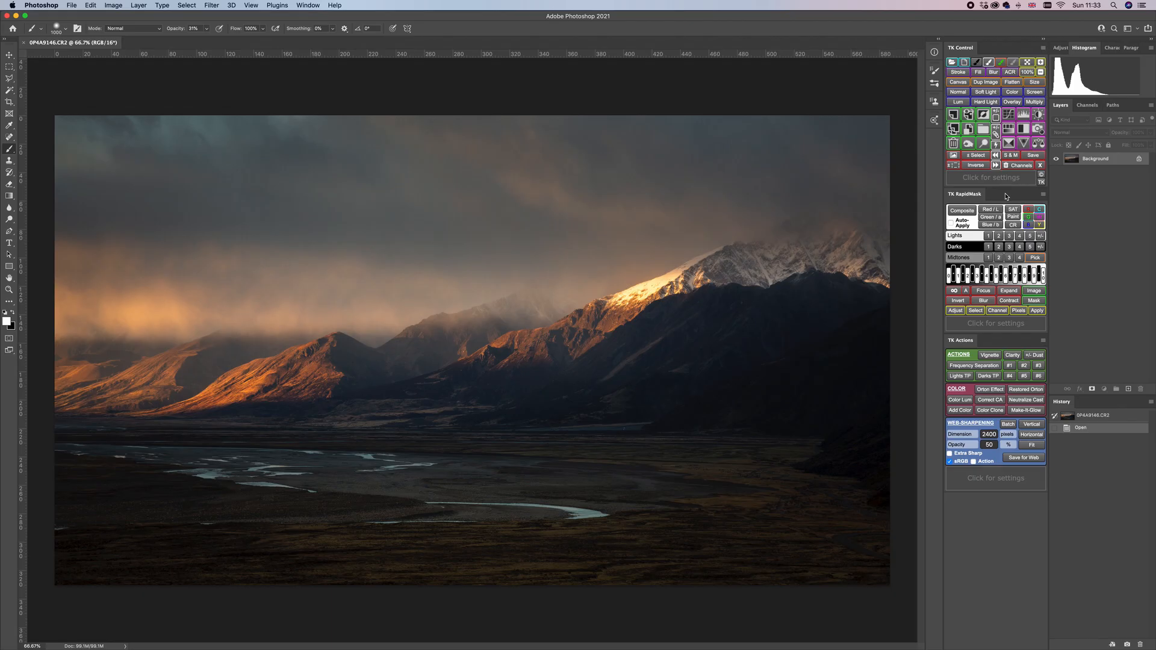
Run the TK Actions sensor dust finder on the photo
{"action": "key", "text": "bracketleft"}
{"action": "key", "text": "bracketleft"}
{"action": "key", "text": "bracketleft"}
{"action": "key", "text": "bracketleft"}
{"action": "key", "text": "bracketleft"}
{"action": "key", "text": "bracketleft"}
{"action": "left_click", "coordinate": [1035, 357]}
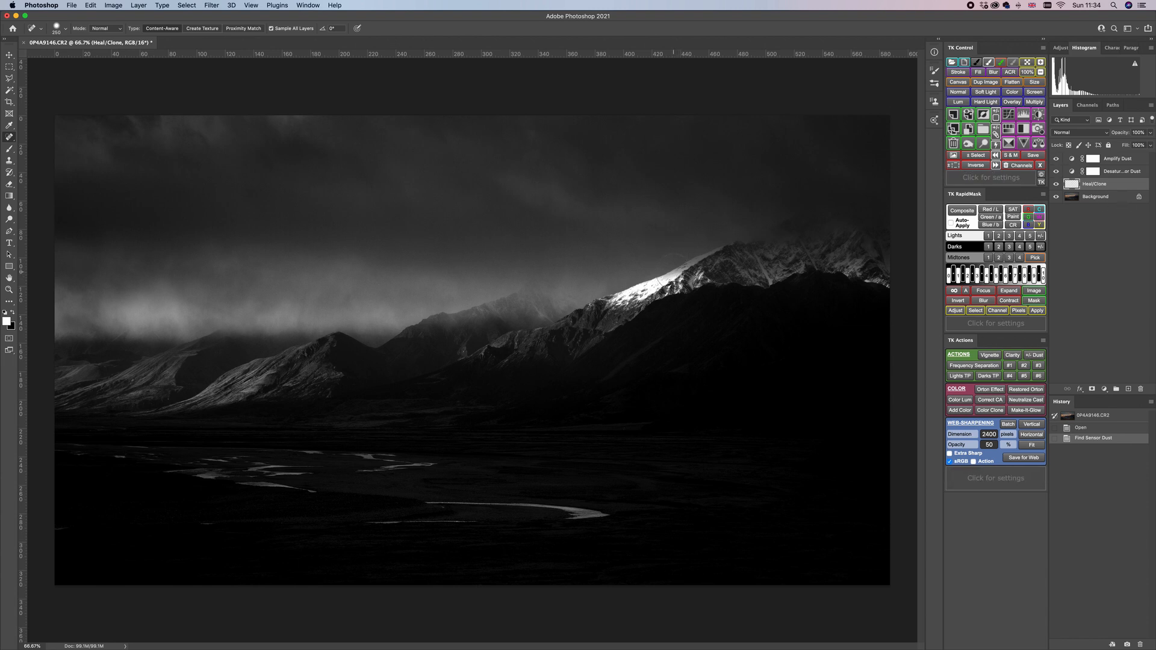
Inspect the sky for sensor dust and spot-heal the marks above the snowy mountain on the Heal/Clone layer with a smaller brush
{"action": "scroll", "coordinate": [292, 225], "scroll_direction": "up", "scroll_amount": 5}
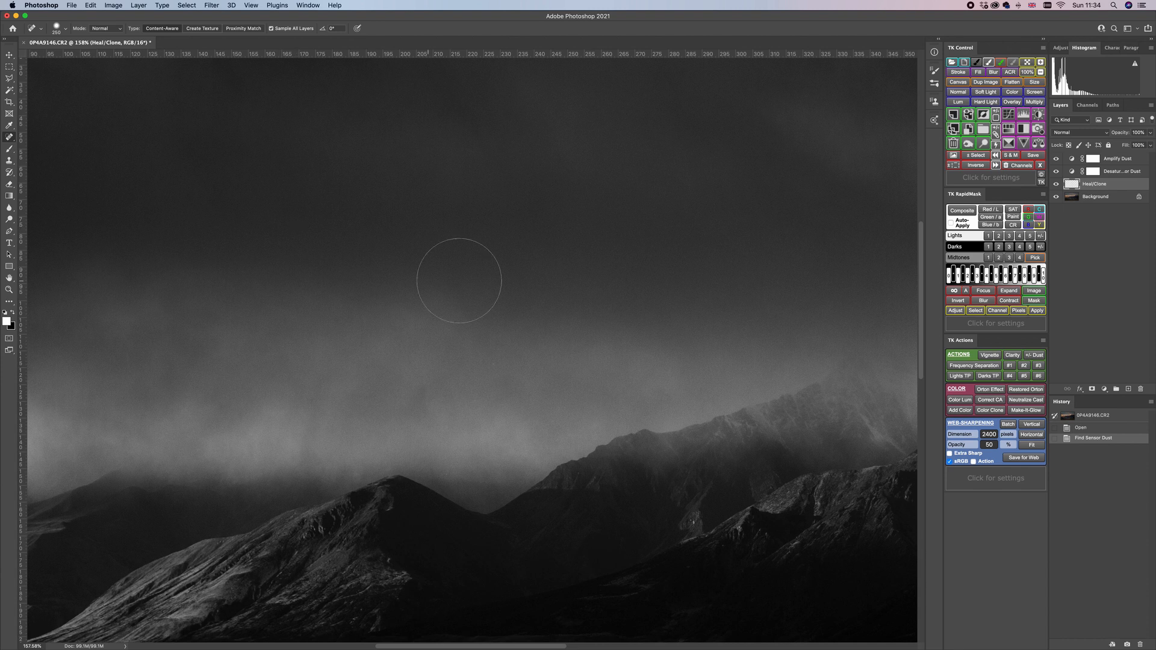
{"action": "left_click_drag", "start_coordinate": [459, 280], "coordinate": [620, 342]}
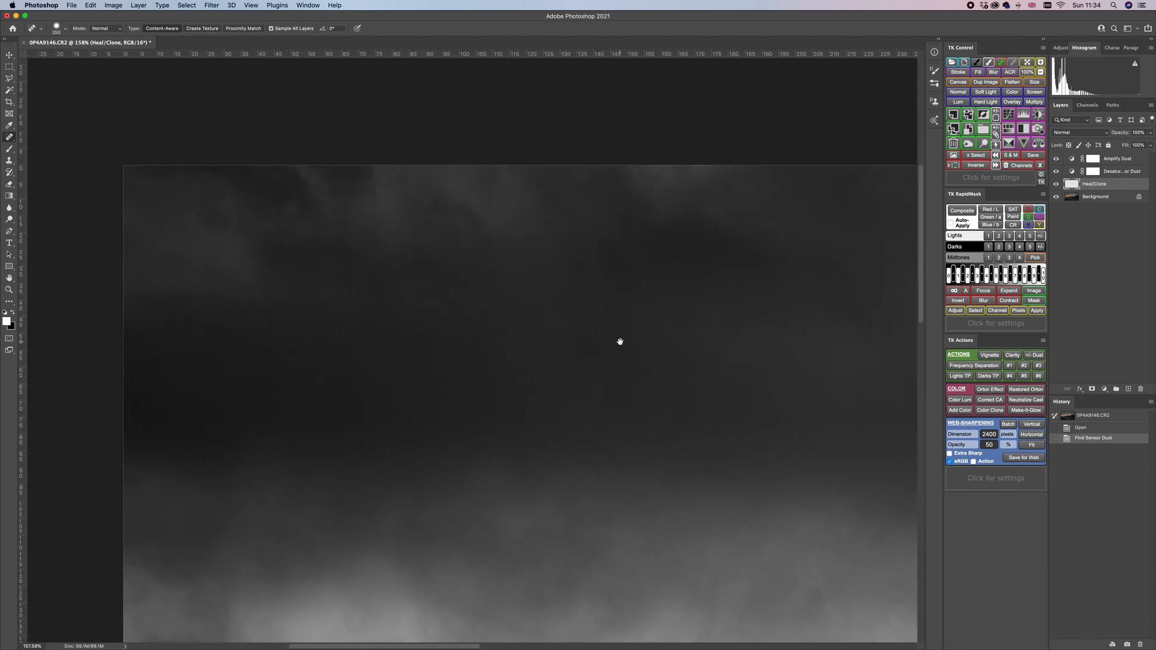
{"action": "scroll", "coordinate": [621, 342], "scroll_direction": "right", "scroll_amount": 10}
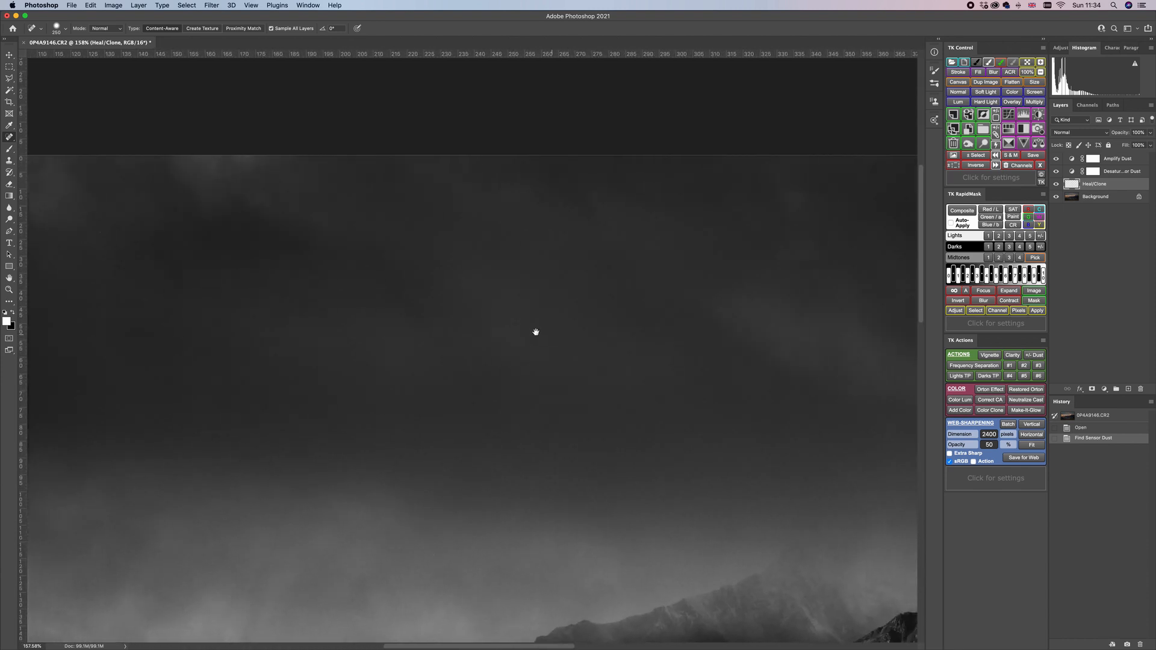
{"action": "scroll", "coordinate": [536, 332], "scroll_direction": "right", "scroll_amount": 7}
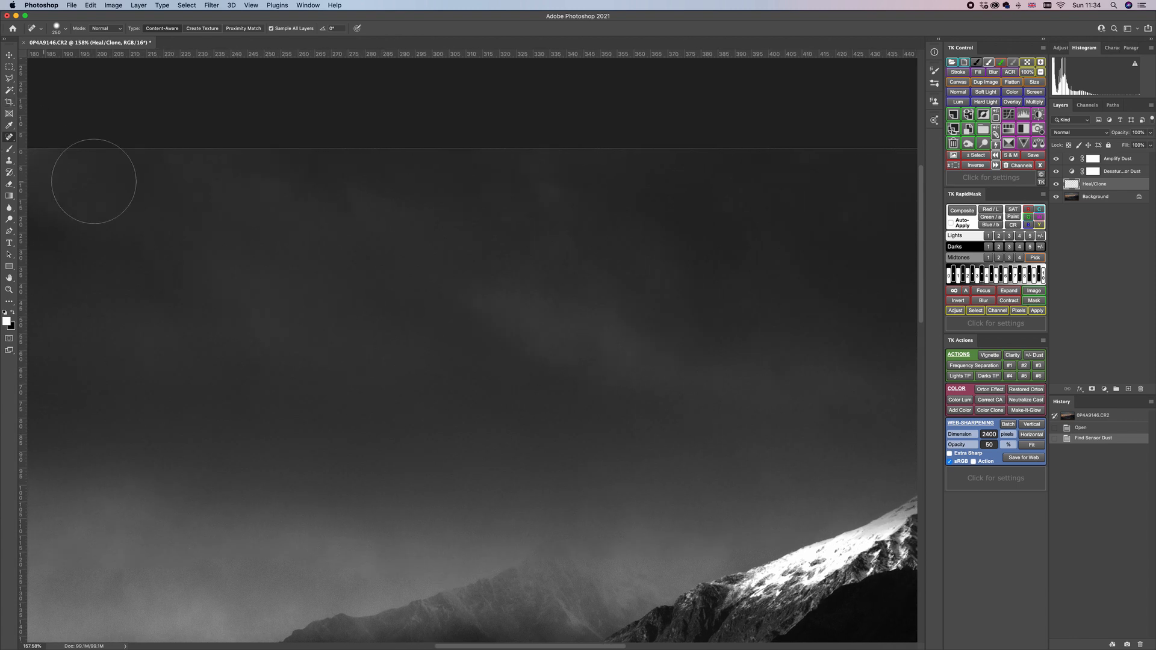
{"action": "key", "text": "bracketleft"}
{"action": "key", "text": "bracketleft"}
{"action": "scroll", "coordinate": [595, 305], "scroll_direction": "right", "scroll_amount": 8}
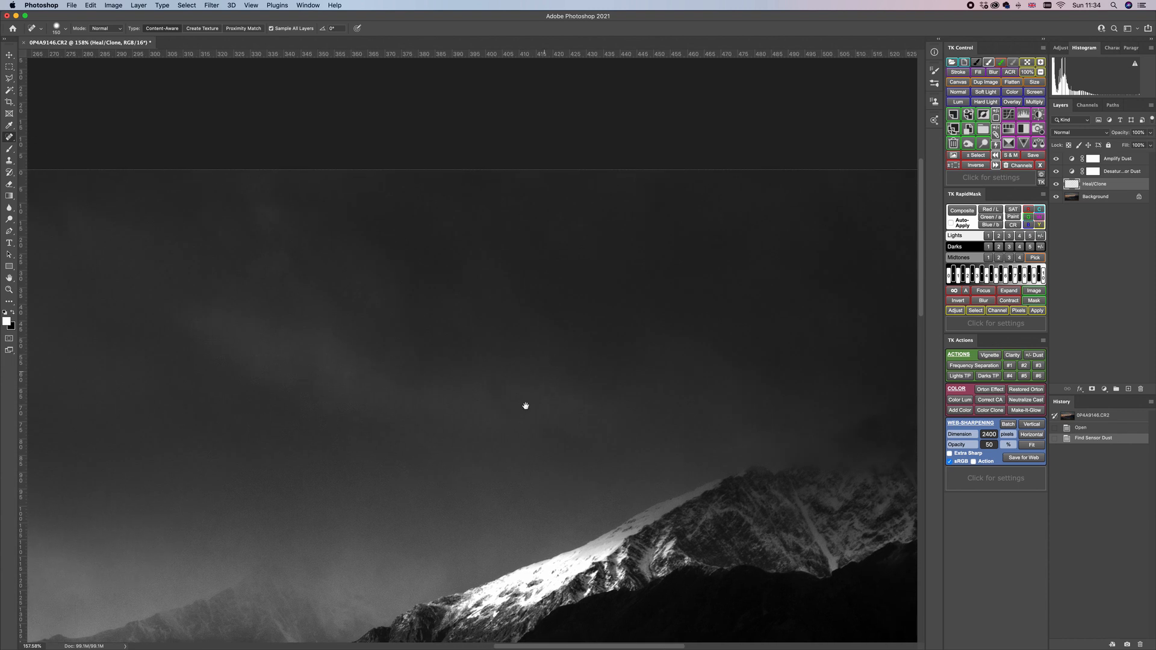
{"action": "key", "text": "bracketleft"}
{"action": "key", "text": "bracketleft"}
{"action": "key", "text": "bracketleft"}
{"action": "key", "text": "bracketleft"}
{"action": "left_click", "coordinate": [490, 392]}
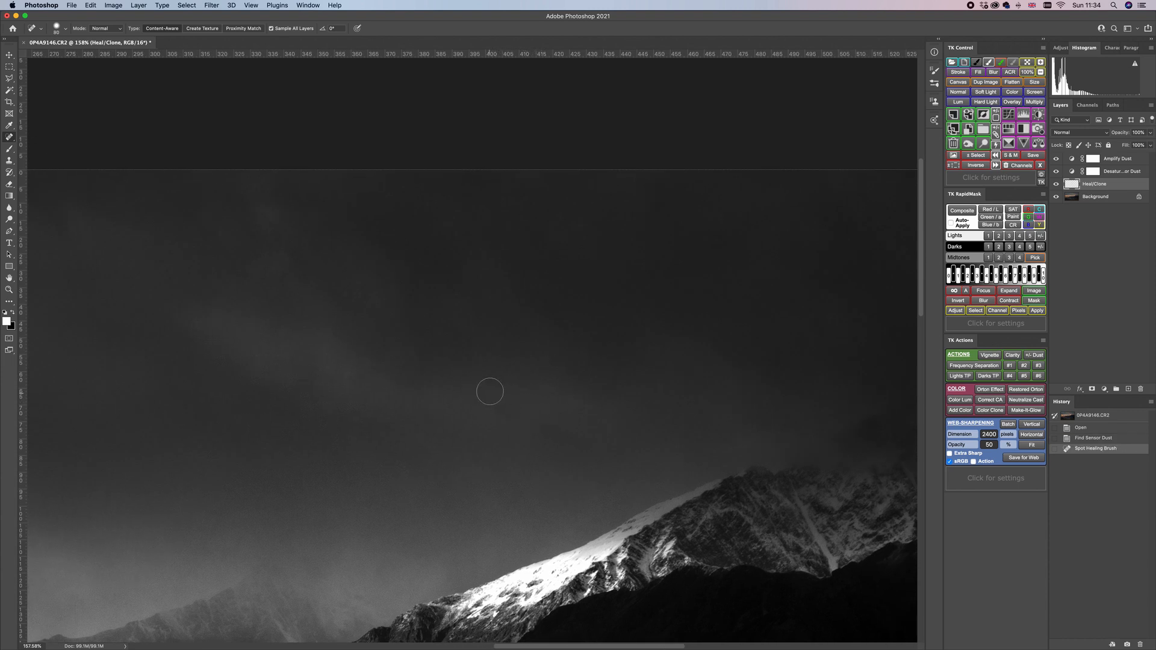
{"action": "left_click_drag", "start_coordinate": [490, 392], "coordinate": [504, 403]}
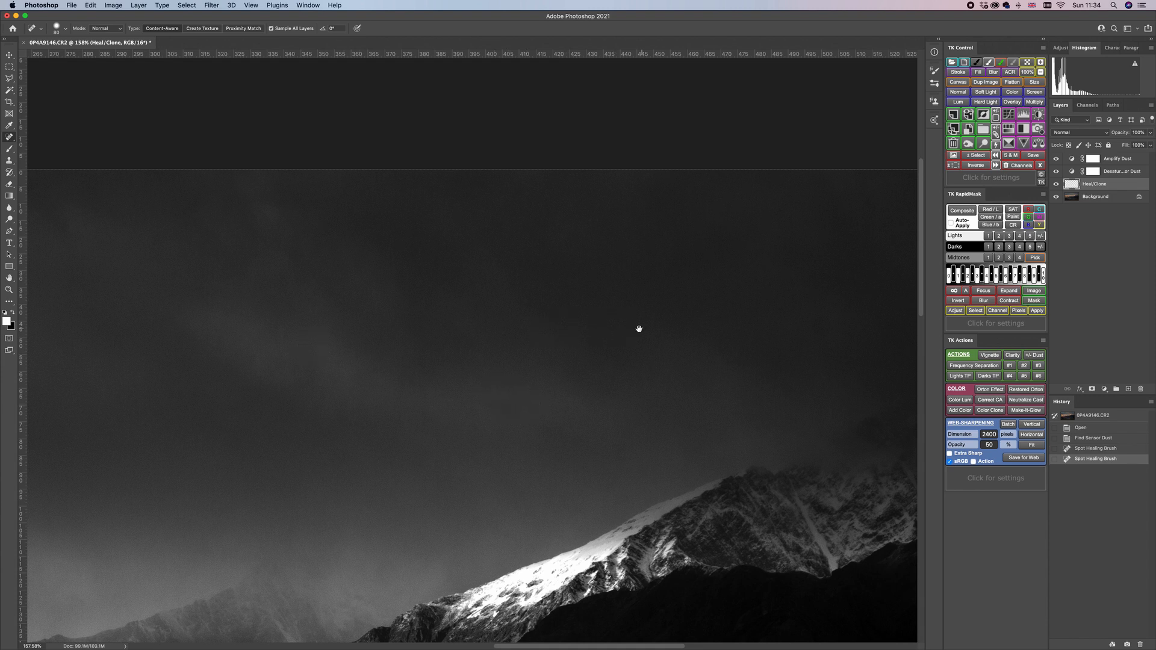
{"action": "left_click_drag", "start_coordinate": [639, 329], "coordinate": [415, 353]}
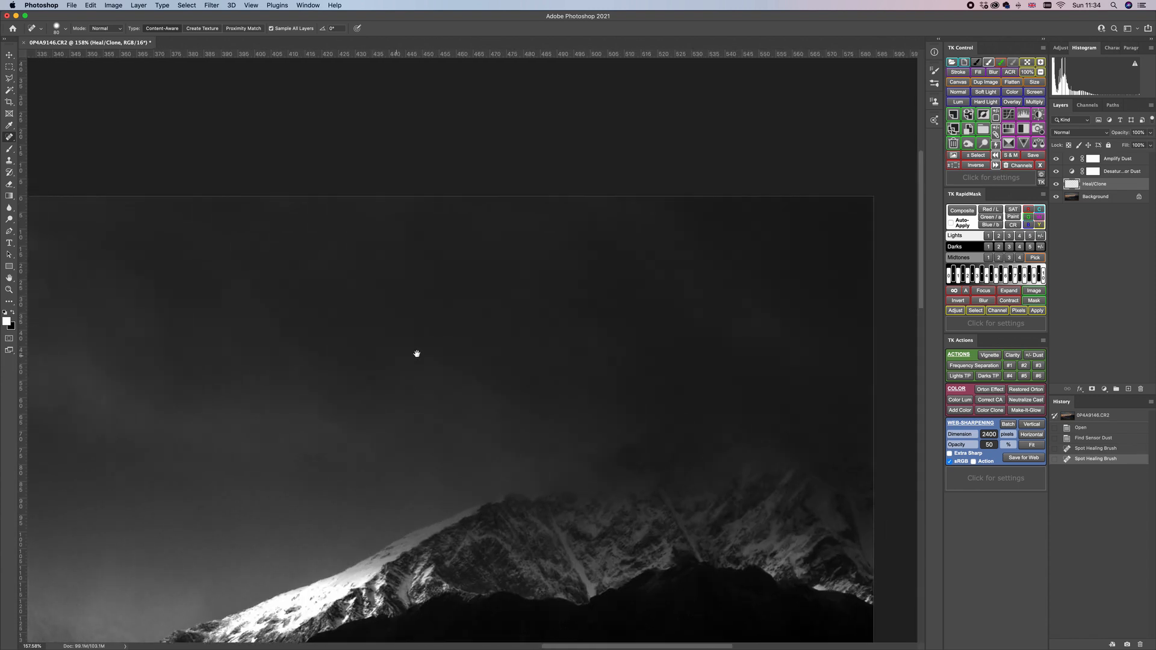
{"action": "left_click", "coordinate": [475, 362]}
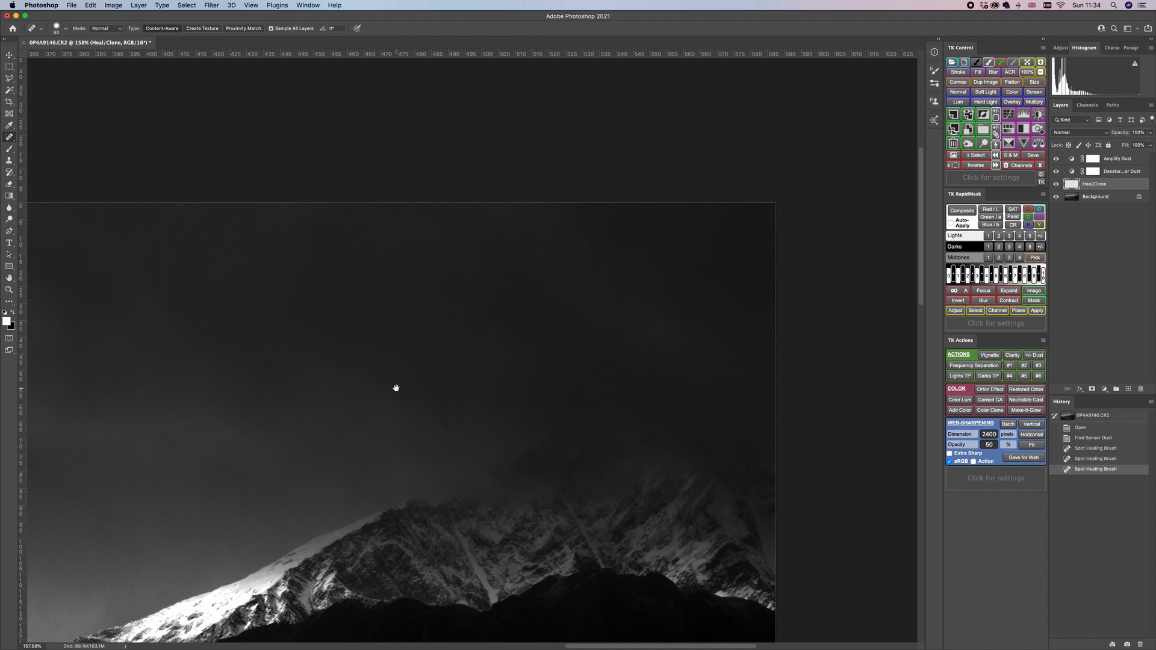
Delete the dust-finding adjustment layers and spot-heal the bright speck in the water at the foot of the dark mountainside
{"action": "left_click_drag", "start_coordinate": [396, 388], "coordinate": [462, 341]}
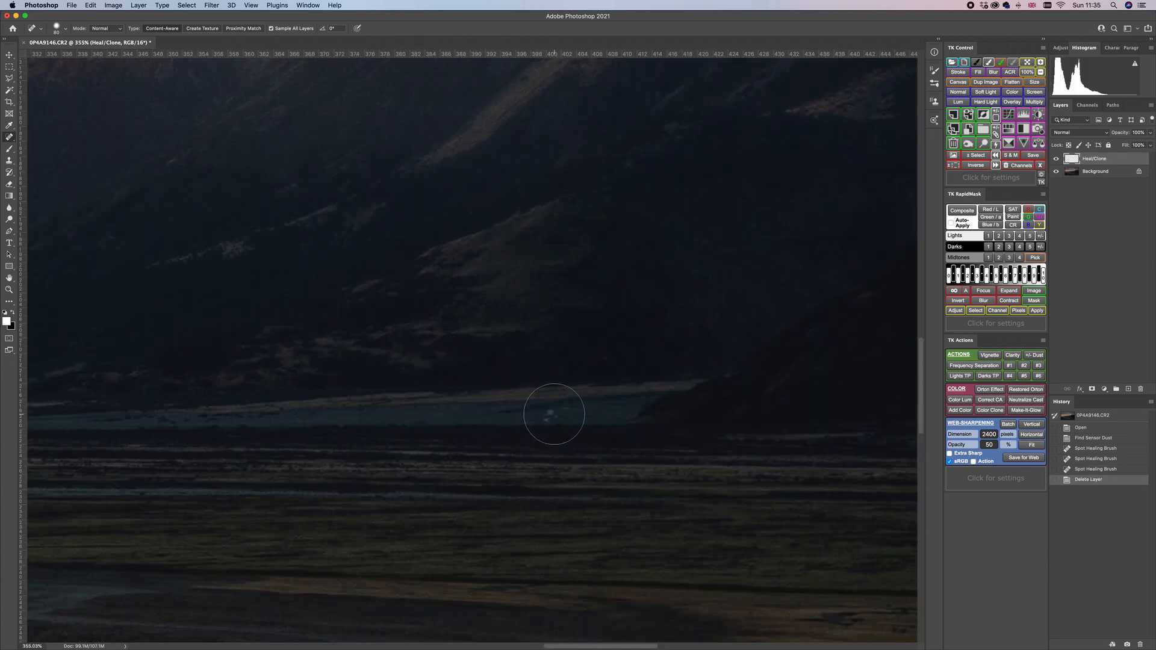
{"action": "key", "text": "bracketleft"}
{"action": "key", "text": "bracketleft"}
{"action": "key", "text": "bracketleft"}
{"action": "key", "text": "bracketleft"}
{"action": "key", "text": "bracketleft"}
{"action": "key", "text": "bracketleft"}
{"action": "key", "text": "bracketleft"}
{"action": "left_click_drag", "start_coordinate": [550, 415], "coordinate": [550, 415]}
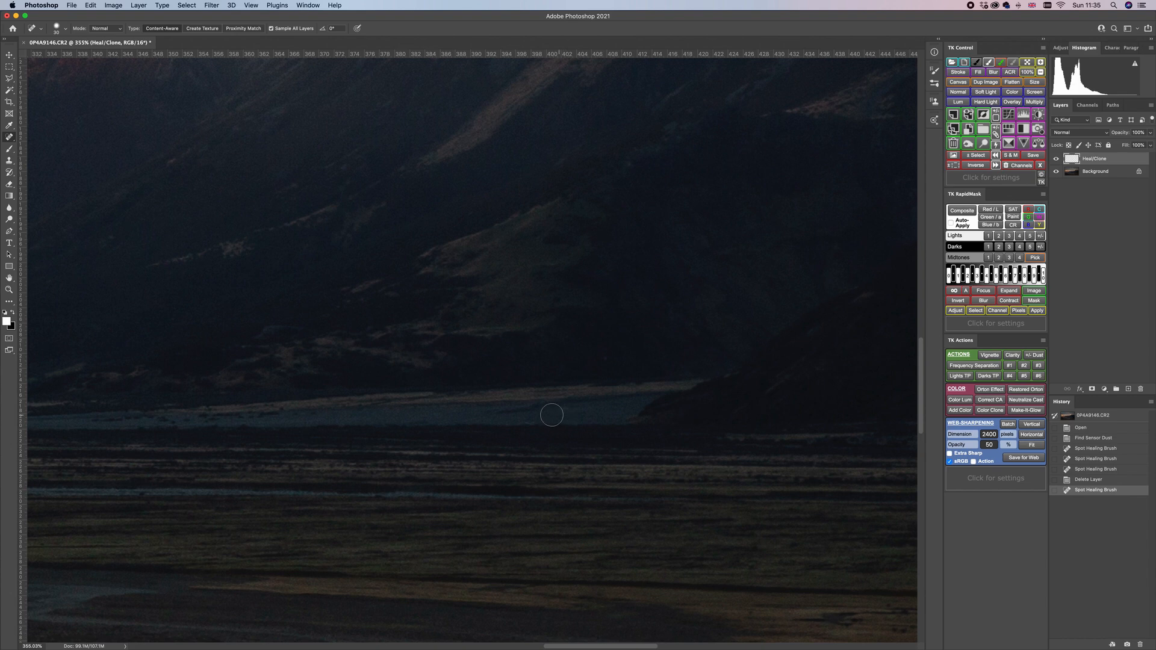
{"action": "left_click", "coordinate": [551, 415]}
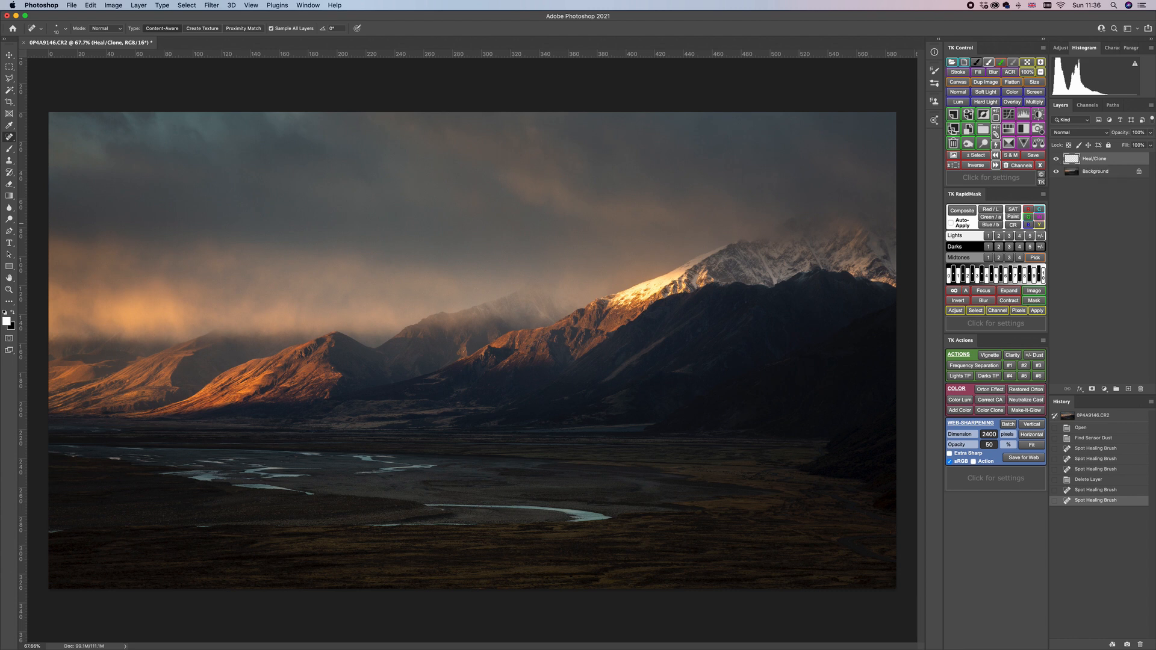
Duplicate the Background layer
{"action": "left_click", "coordinate": [1092, 173]}
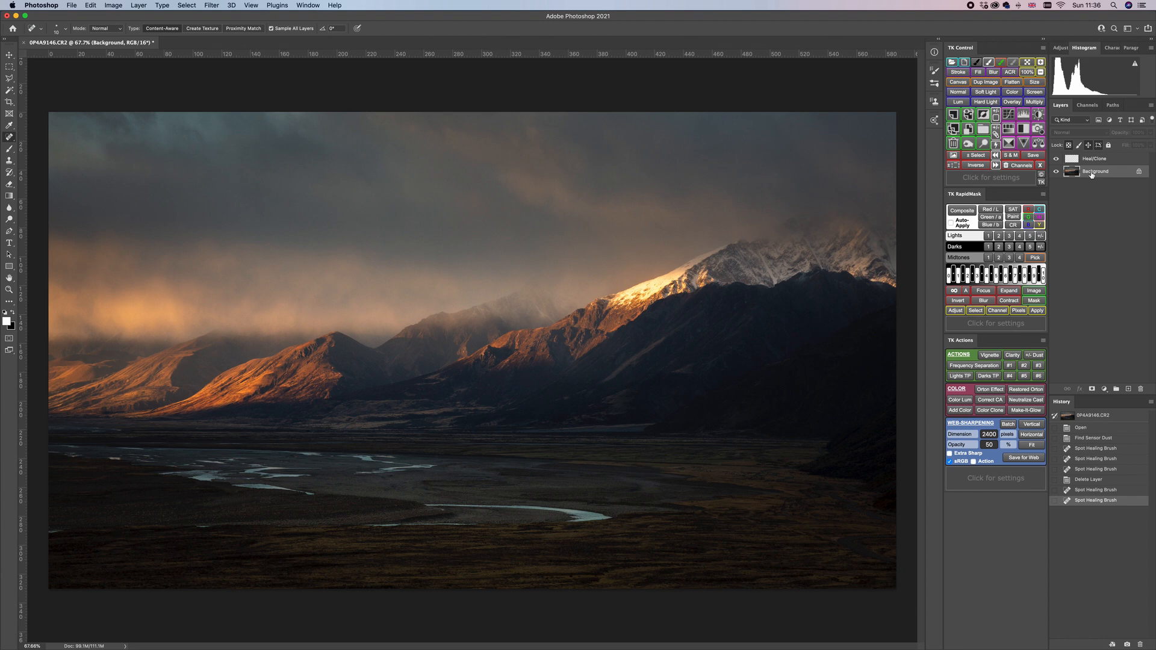
{"action": "right_click", "coordinate": [1092, 175]}
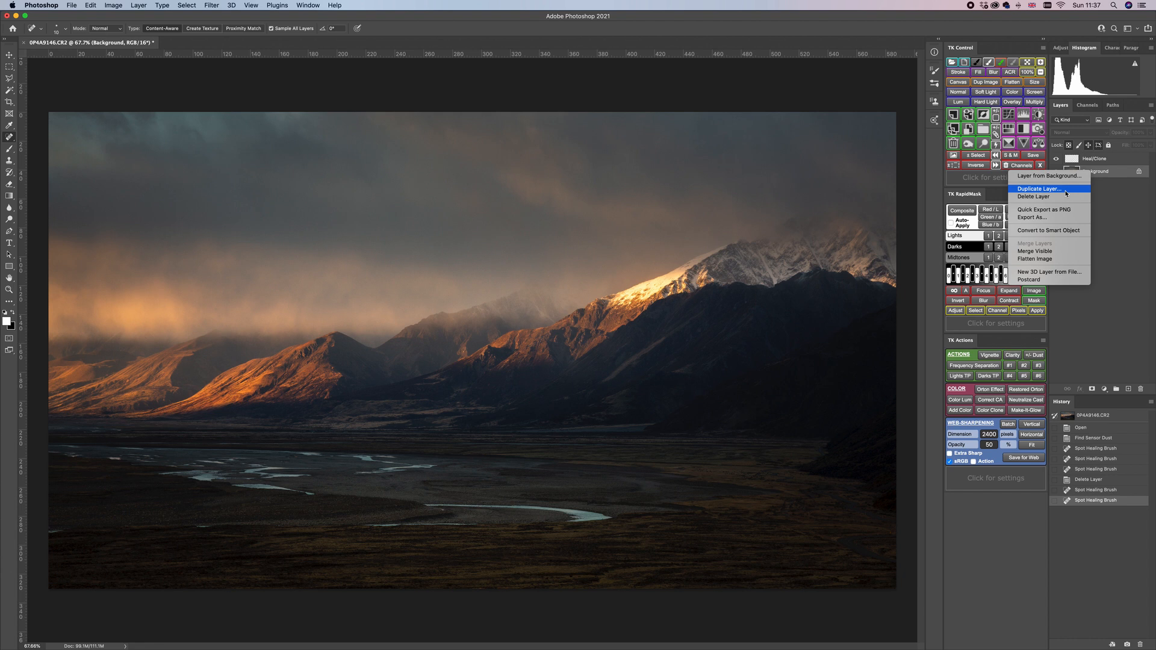
{"action": "right_click", "coordinate": [1106, 177]}
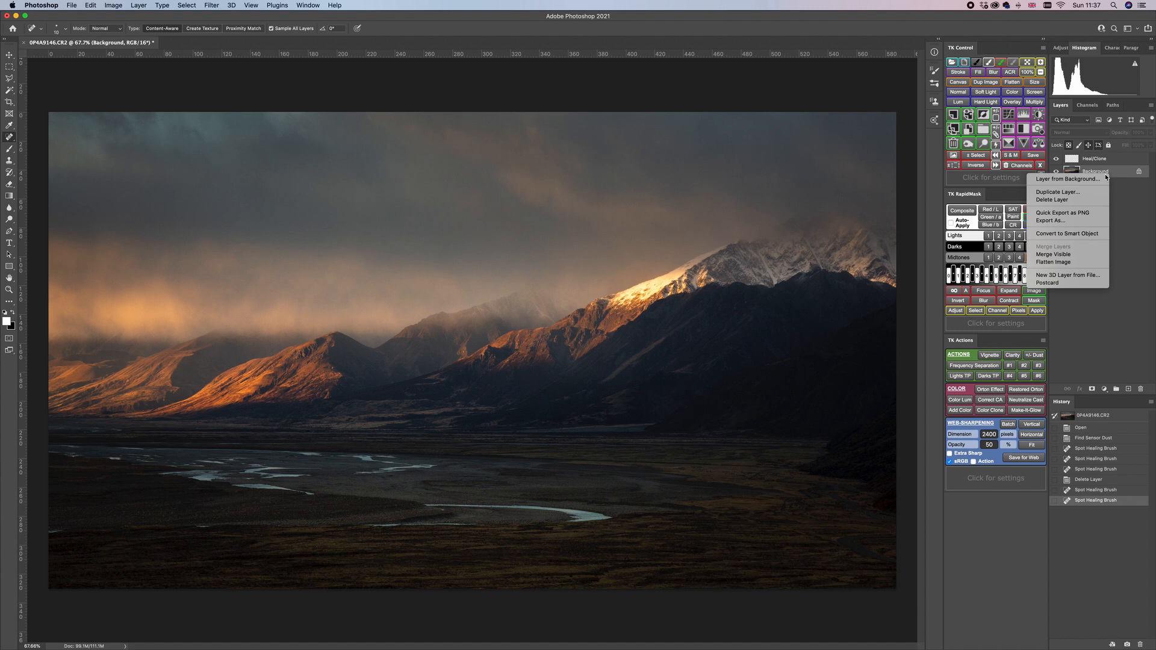
{"action": "left_click", "coordinate": [1128, 194]}
{"action": "right_click", "coordinate": [1091, 170]}
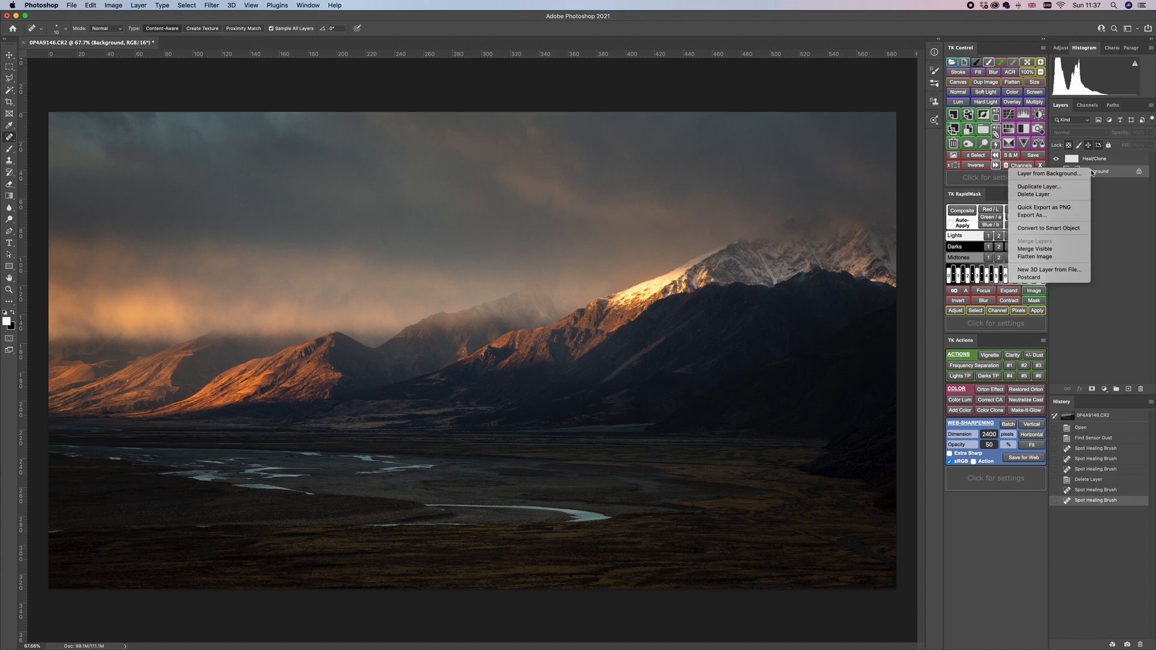
{"action": "left_click", "coordinate": [1051, 186]}
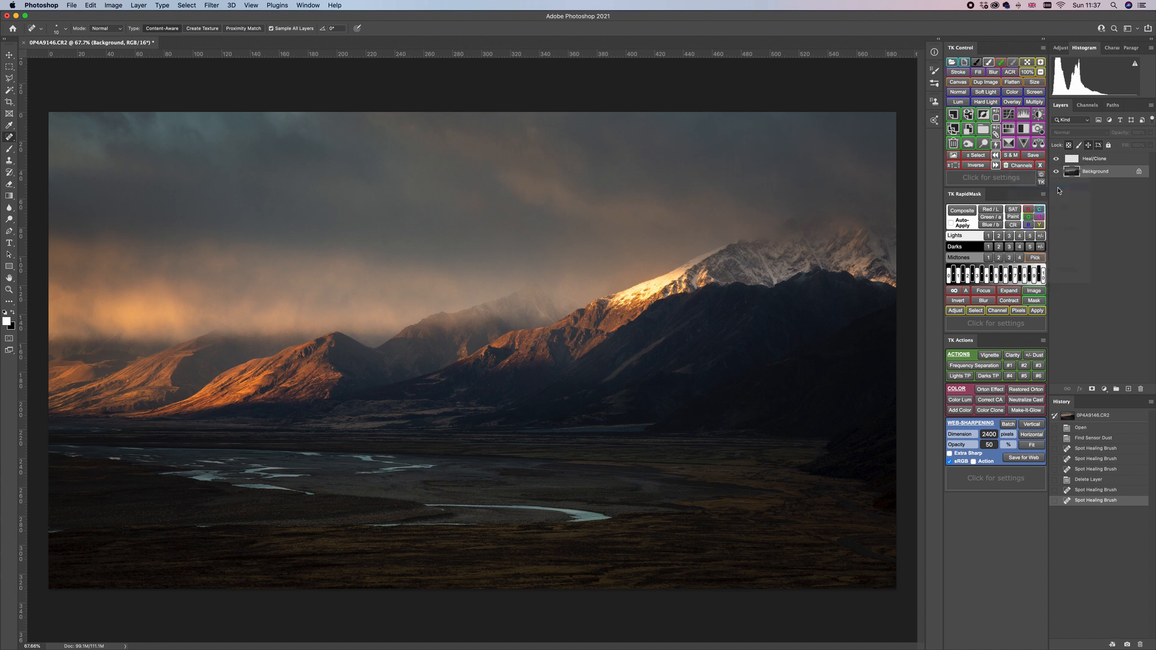
{"action": "left_click", "coordinate": [655, 287]}
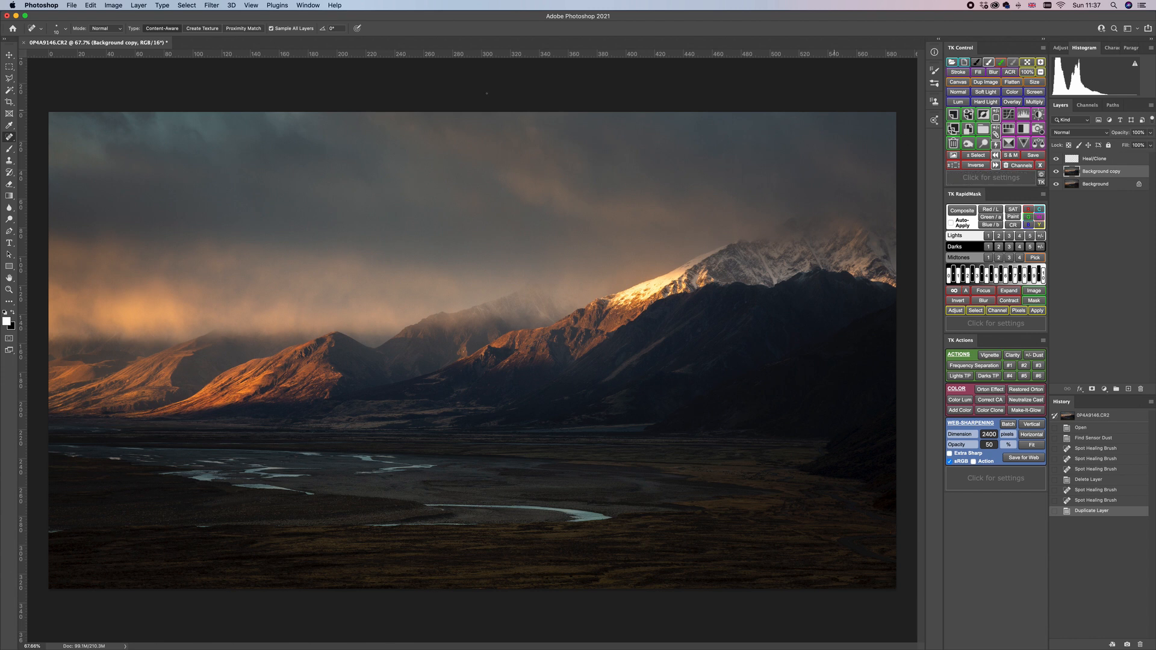
Apply a High Pass filter with a 1.7-pixel radius to the Background copy layer and set its blend mode to Overlay
{"action": "left_click", "coordinate": [232, 5]}
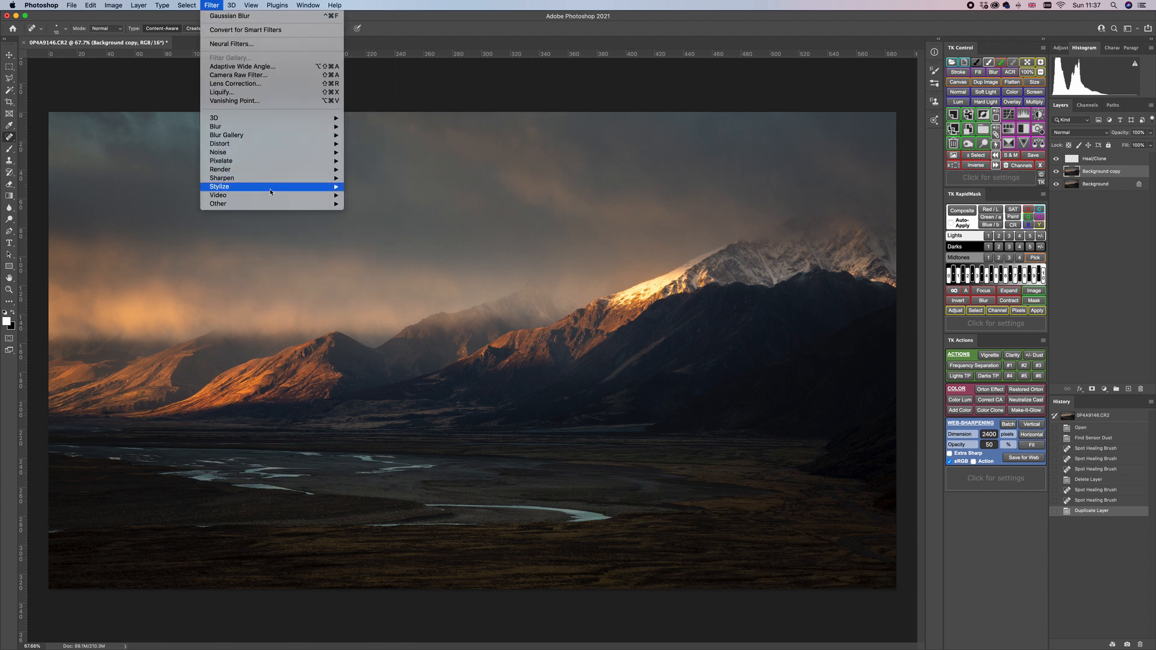
{"action": "mouse_move", "coordinate": [272, 204]}
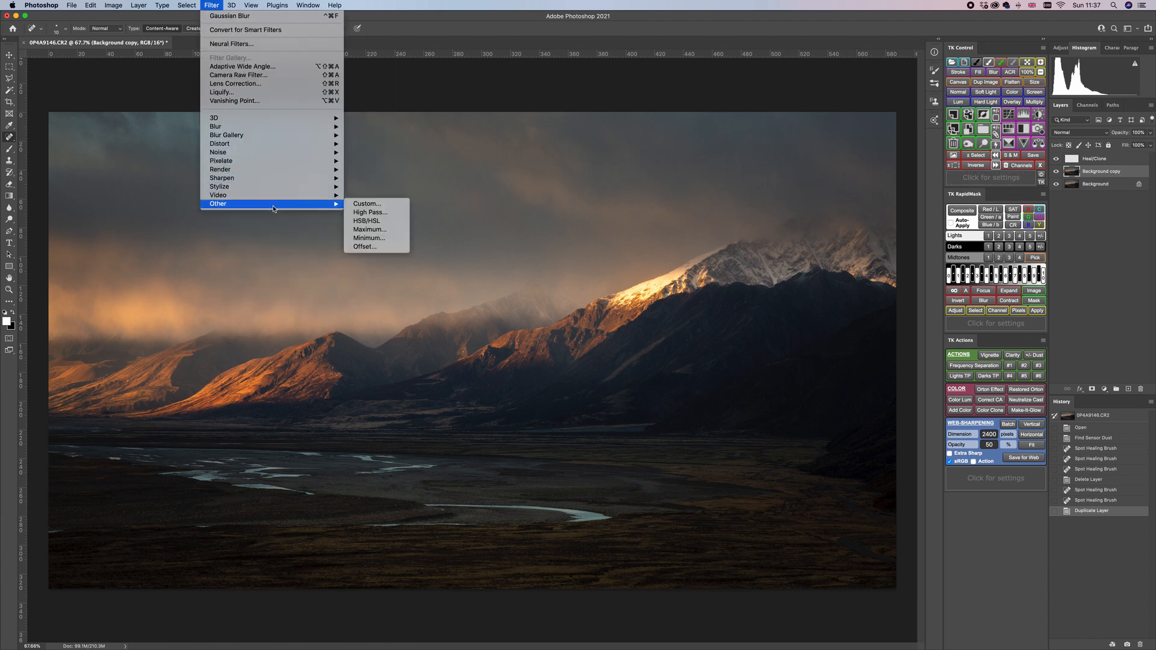
{"action": "left_click", "coordinate": [391, 213]}
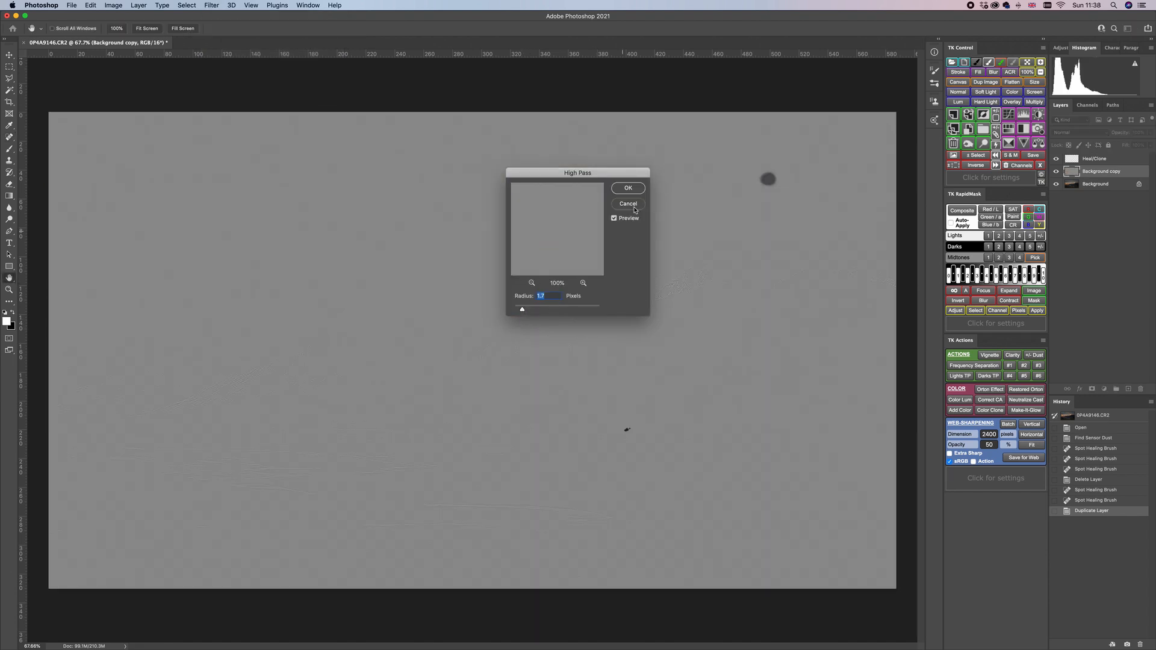
{"action": "left_click", "coordinate": [628, 189]}
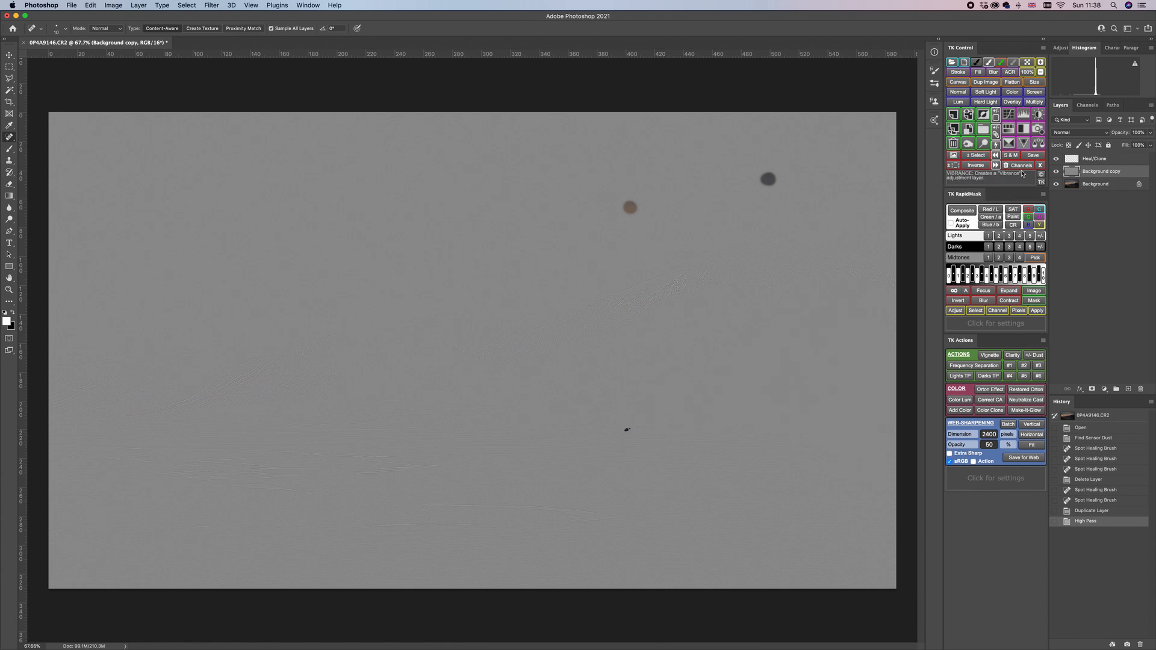
{"action": "left_click", "coordinate": [1065, 133]}
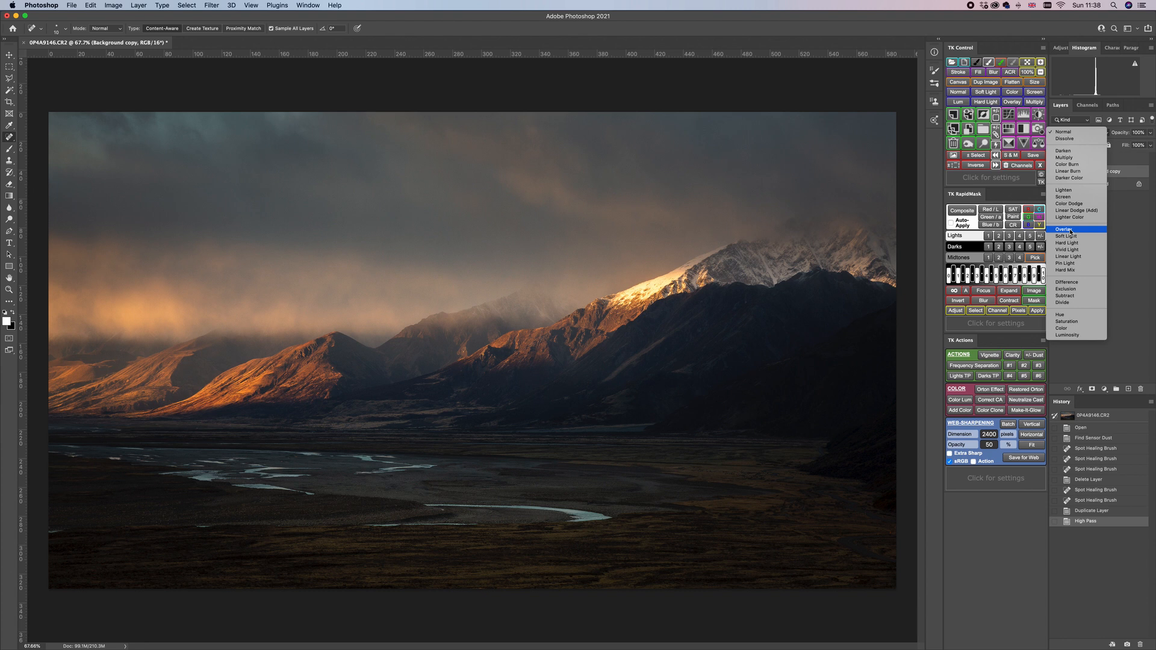
{"action": "left_click", "coordinate": [1069, 230]}
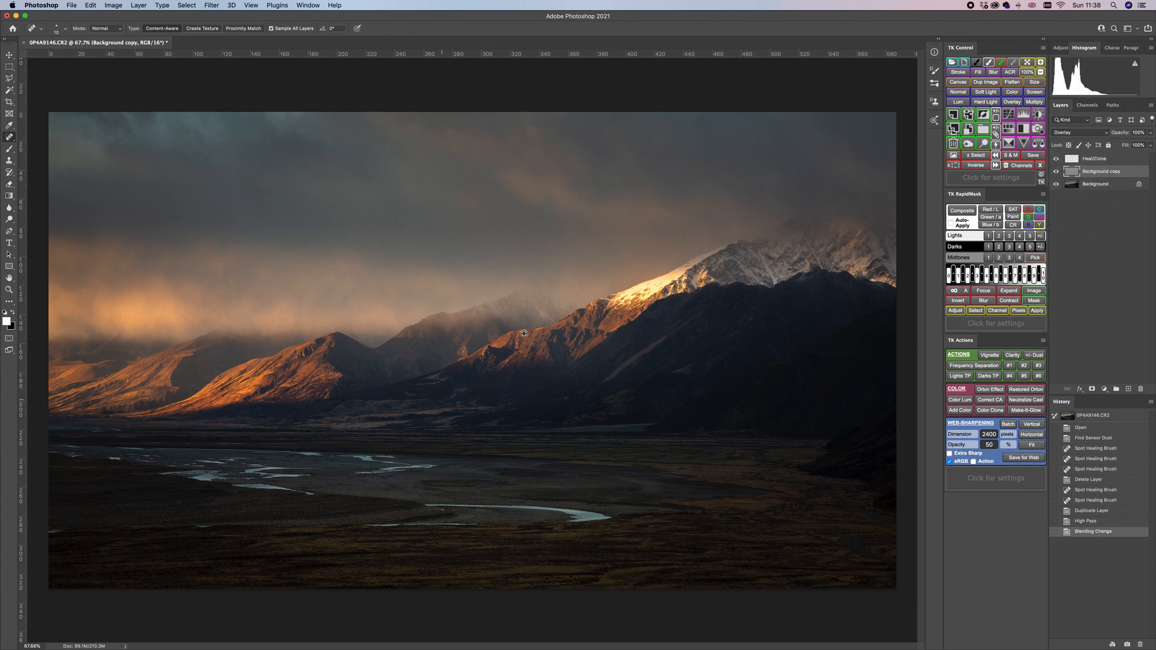
Compare the mountain detail close up with the high-pass sharpening layer hidden and shown
{"action": "scroll", "coordinate": [530, 334], "scroll_direction": "up", "scroll_amount": 5}
{"action": "scroll", "coordinate": [533, 337], "scroll_direction": "down", "scroll_amount": 2}
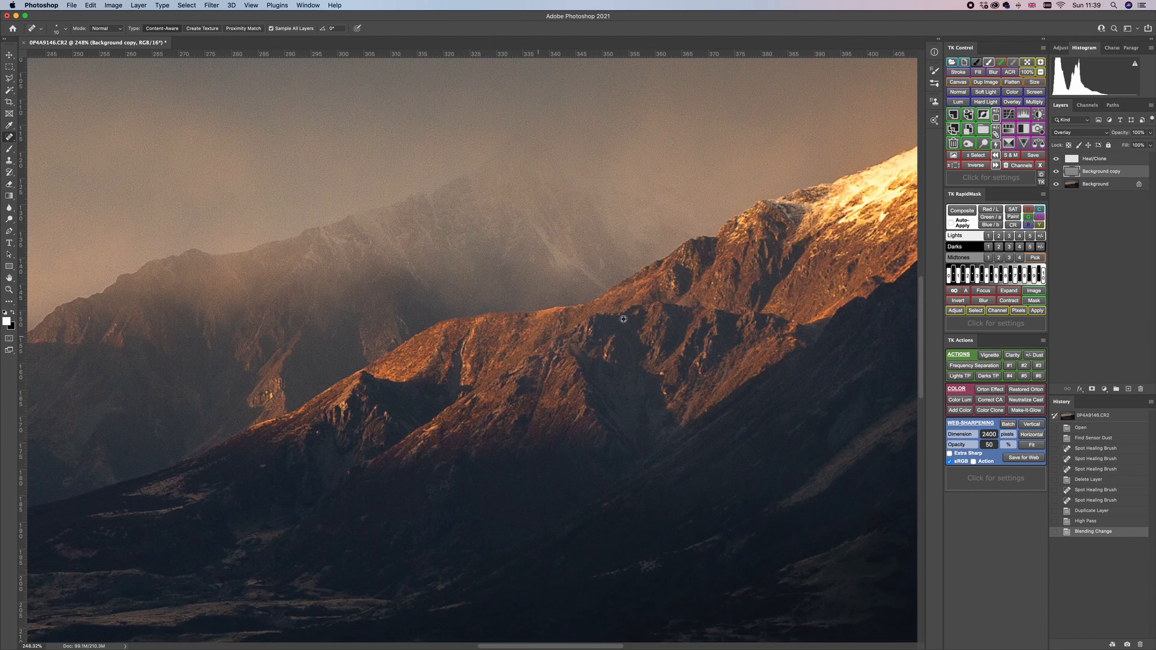
{"action": "left_click", "coordinate": [1058, 172]}
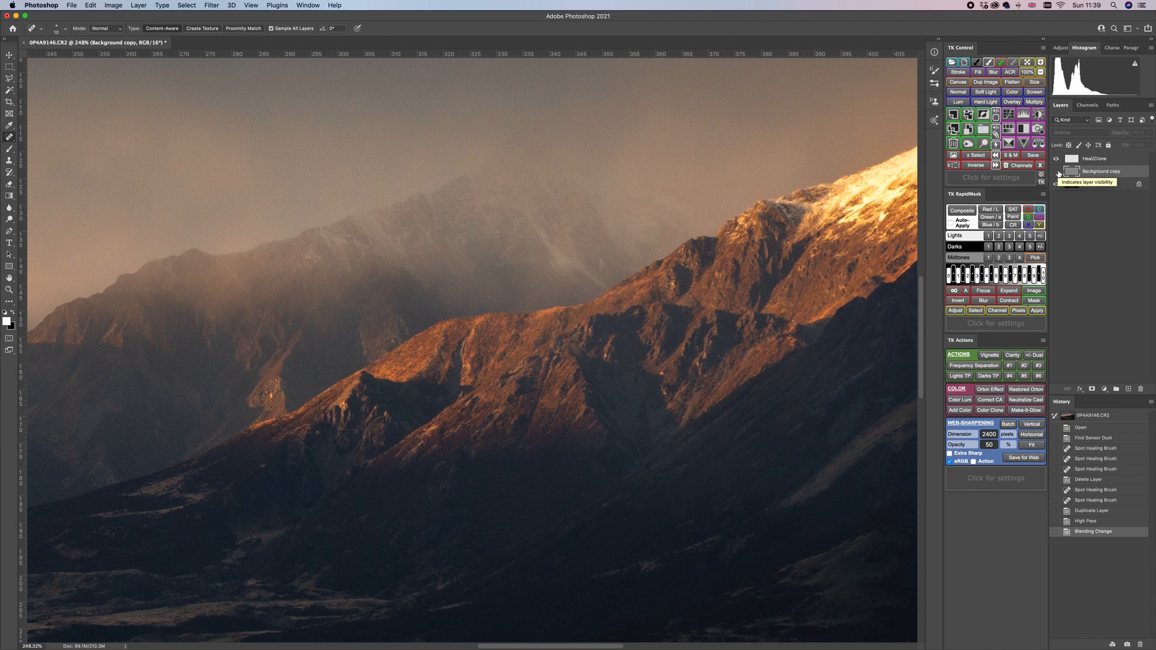
{"action": "left_click", "coordinate": [1058, 172]}
{"action": "left_click", "coordinate": [1058, 173]}
{"action": "left_click", "coordinate": [1057, 173]}
{"action": "left_click", "coordinate": [1058, 173]}
{"action": "left_click", "coordinate": [1058, 173]}
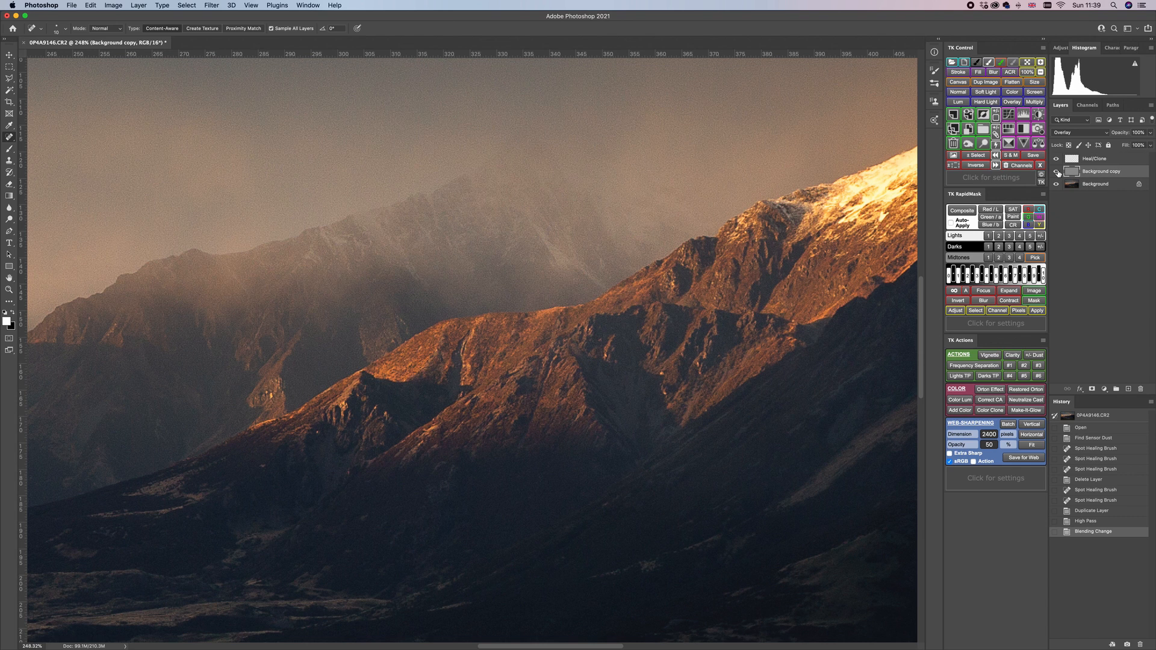
{"action": "left_click", "coordinate": [1058, 173]}
{"action": "left_click", "coordinate": [1058, 173]}
Add a black layer mask to the Background copy layer and set up a smaller brush at 100% opacity
{"action": "left_click", "coordinate": [1092, 389]}
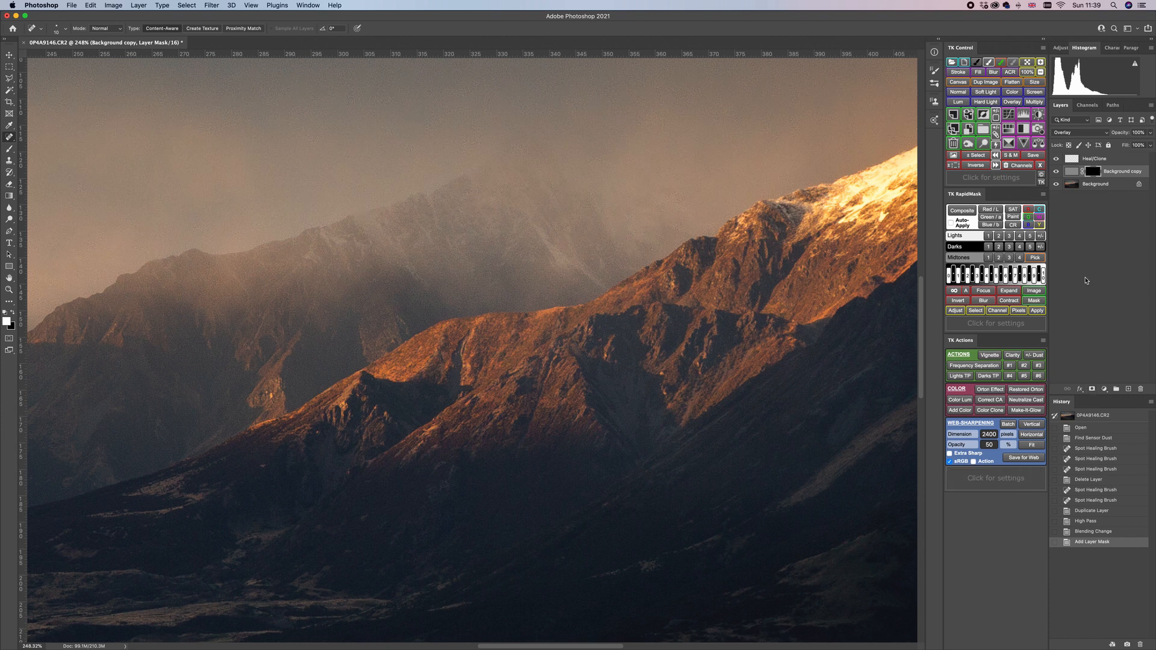
{"action": "left_click", "coordinate": [11, 151]}
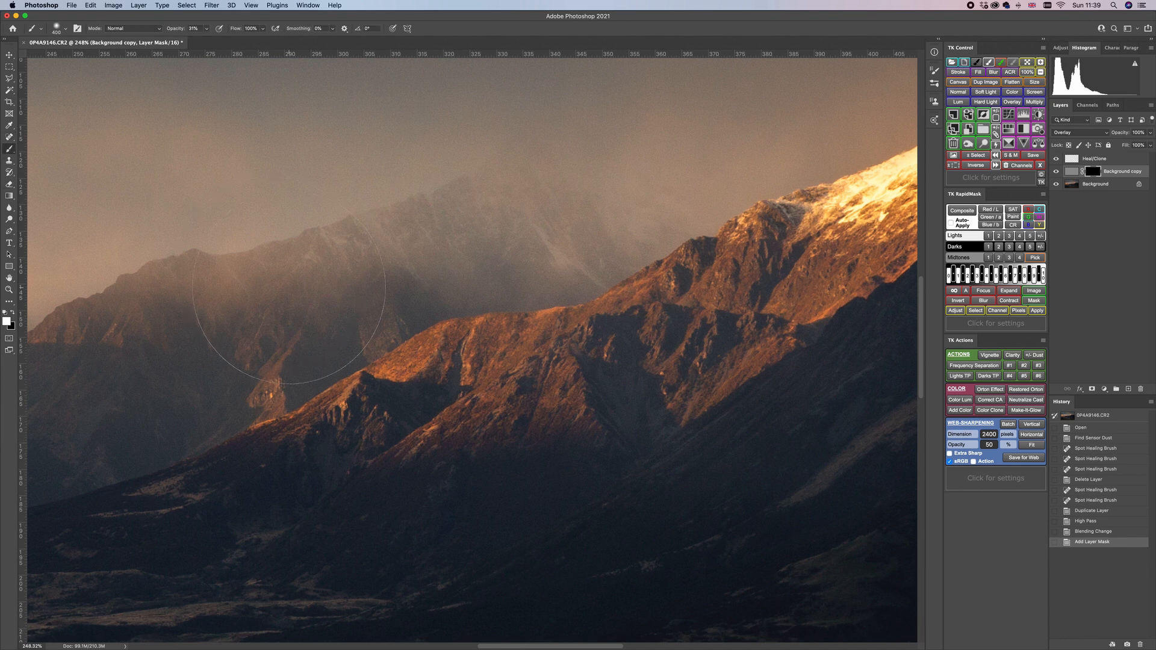
{"action": "key", "text": "bracketleft"}
{"action": "key", "text": "bracketleft"}
{"action": "left_click", "coordinate": [207, 28]}
{"action": "left_click_drag", "start_coordinate": [206, 39], "coordinate": [265, 45]}
Paint white on the layer mask over the sunlit middle ridge and its slopes to reveal the sharpening there
{"action": "left_click", "coordinate": [761, 253]}
{"action": "mouse_move", "coordinate": [747, 280]}
{"action": "left_mouse_down"}
{"action": "mouse_move", "coordinate": [757, 265]}
{"action": "mouse_move", "coordinate": [737, 291]}
{"action": "left_mouse_up"}
{"action": "left_click_drag", "start_coordinate": [616, 347], "coordinate": [497, 383]}
{"action": "mouse_move", "coordinate": [493, 386]}
{"action": "left_mouse_down"}
{"action": "mouse_move", "coordinate": [439, 406]}
{"action": "mouse_move", "coordinate": [403, 396]}
{"action": "mouse_move", "coordinate": [428, 394]}
{"action": "left_mouse_up"}
{"action": "left_click", "coordinate": [495, 372]}
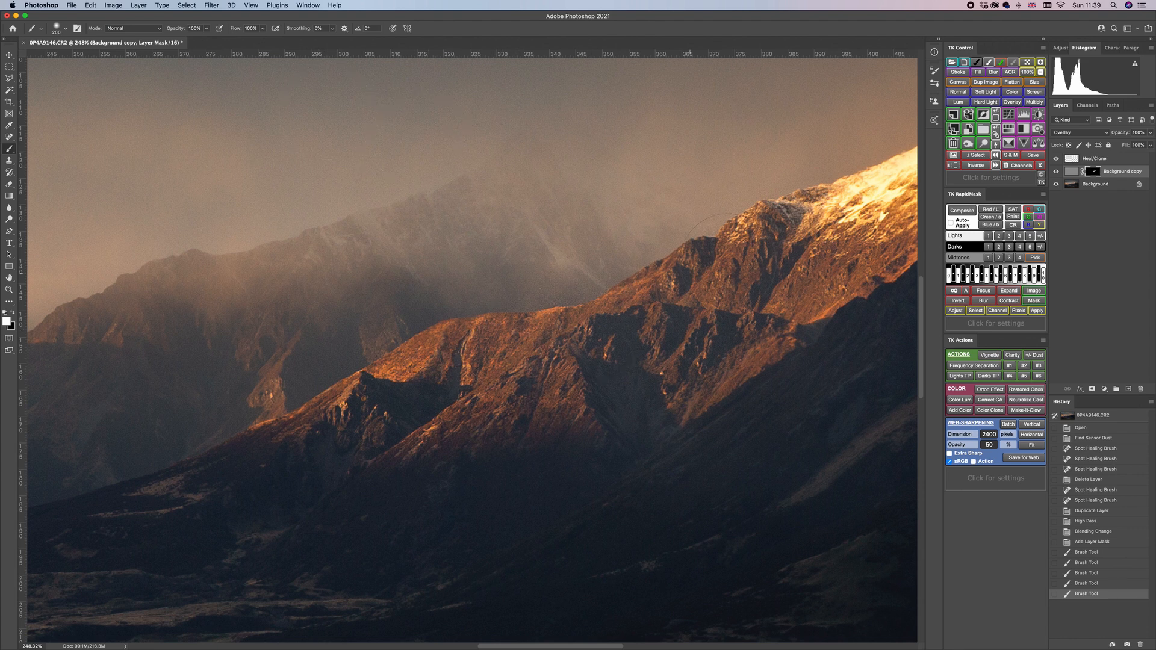
{"action": "mouse_move", "coordinate": [736, 262]}
{"action": "left_mouse_down"}
{"action": "mouse_move", "coordinate": [773, 280]}
{"action": "mouse_move", "coordinate": [823, 276]}
{"action": "mouse_move", "coordinate": [813, 282]}
{"action": "left_mouse_up"}
{"action": "left_click_drag", "start_coordinate": [707, 351], "coordinate": [653, 380]}
{"action": "left_click_drag", "start_coordinate": [618, 394], "coordinate": [462, 407]}
{"action": "left_click_drag", "start_coordinate": [700, 315], "coordinate": [772, 344]}
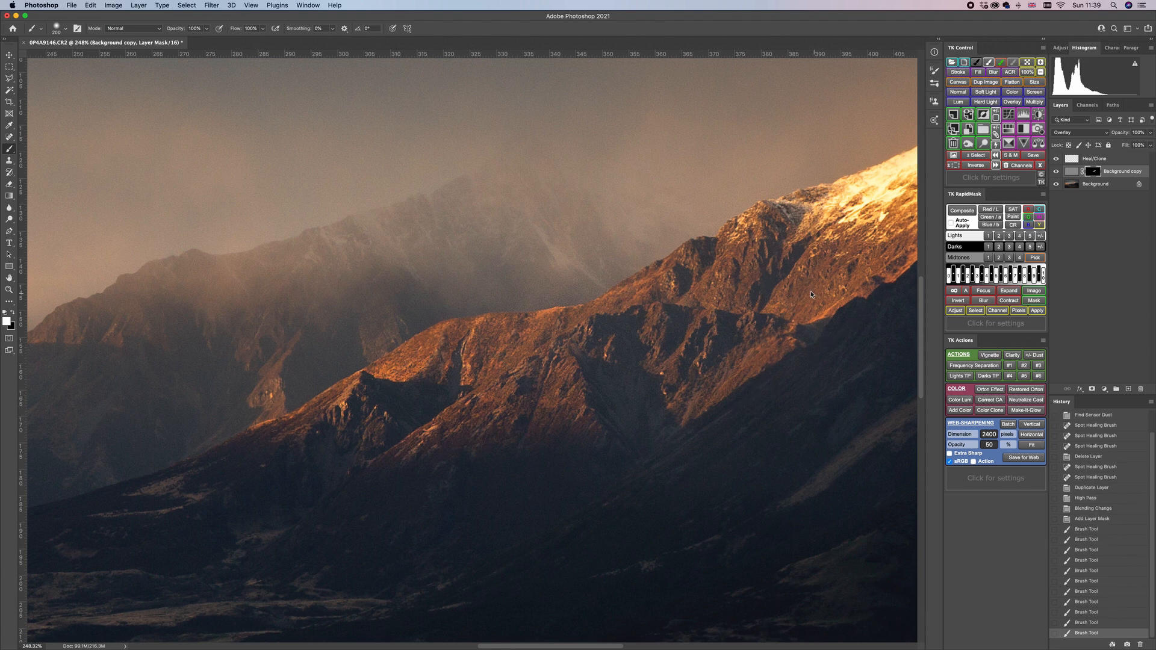
{"action": "left_click_drag", "start_coordinate": [811, 294], "coordinate": [738, 331]}
Paint white on the layer mask along the snow-covered peaks to extend the sharpening across them
{"action": "scroll", "coordinate": [730, 325], "scroll_direction": "down", "scroll_amount": 5}
{"action": "scroll", "coordinate": [722, 331], "scroll_direction": "down", "scroll_amount": 3}
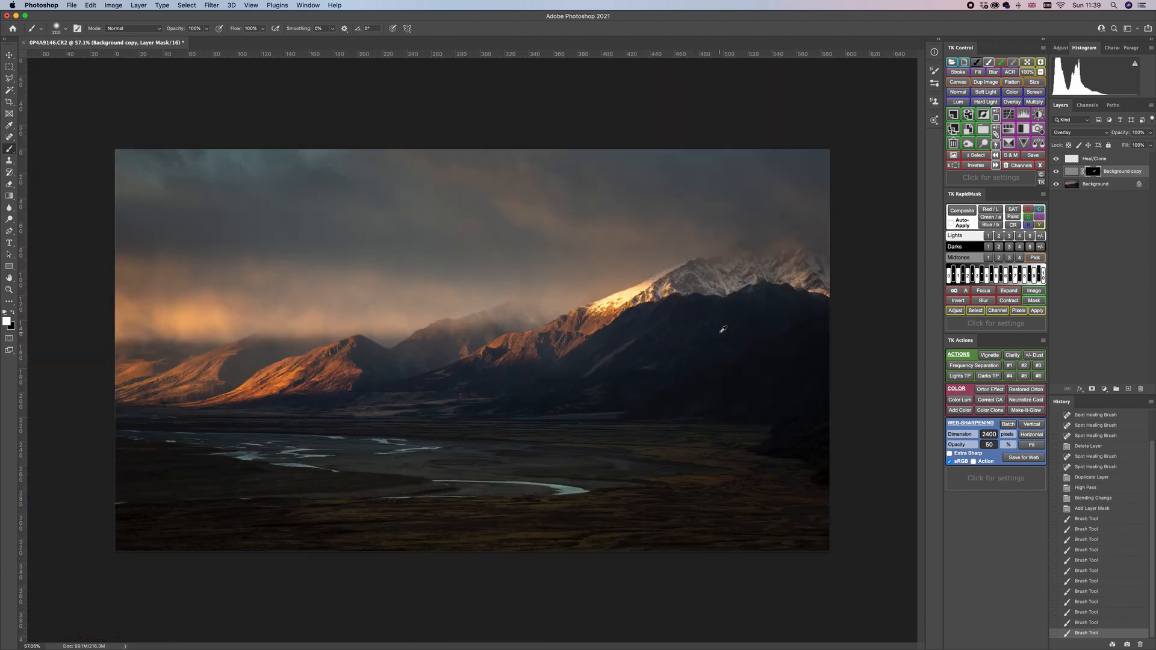
{"action": "scroll", "coordinate": [657, 308], "scroll_direction": "up", "scroll_amount": 3}
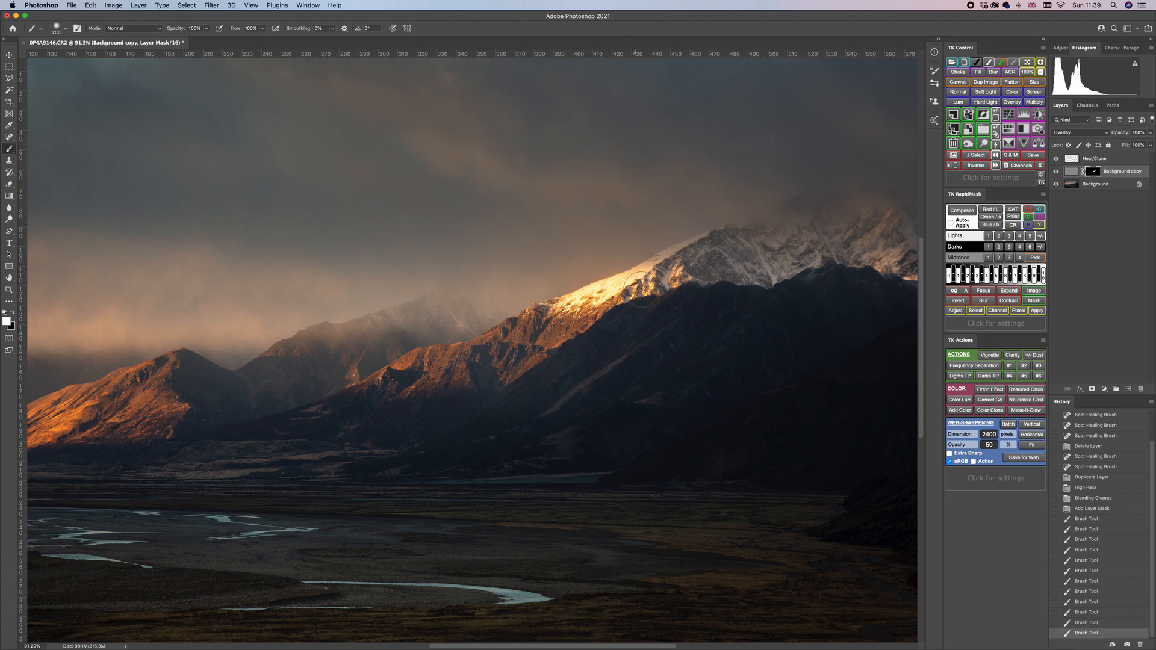
{"action": "mouse_move", "coordinate": [676, 275]}
{"action": "left_mouse_down"}
{"action": "mouse_move", "coordinate": [569, 303]}
{"action": "mouse_move", "coordinate": [904, 272]}
{"action": "mouse_move", "coordinate": [913, 235]}
{"action": "mouse_move", "coordinate": [894, 268]}
{"action": "left_mouse_up"}
{"action": "left_click", "coordinate": [891, 269]}
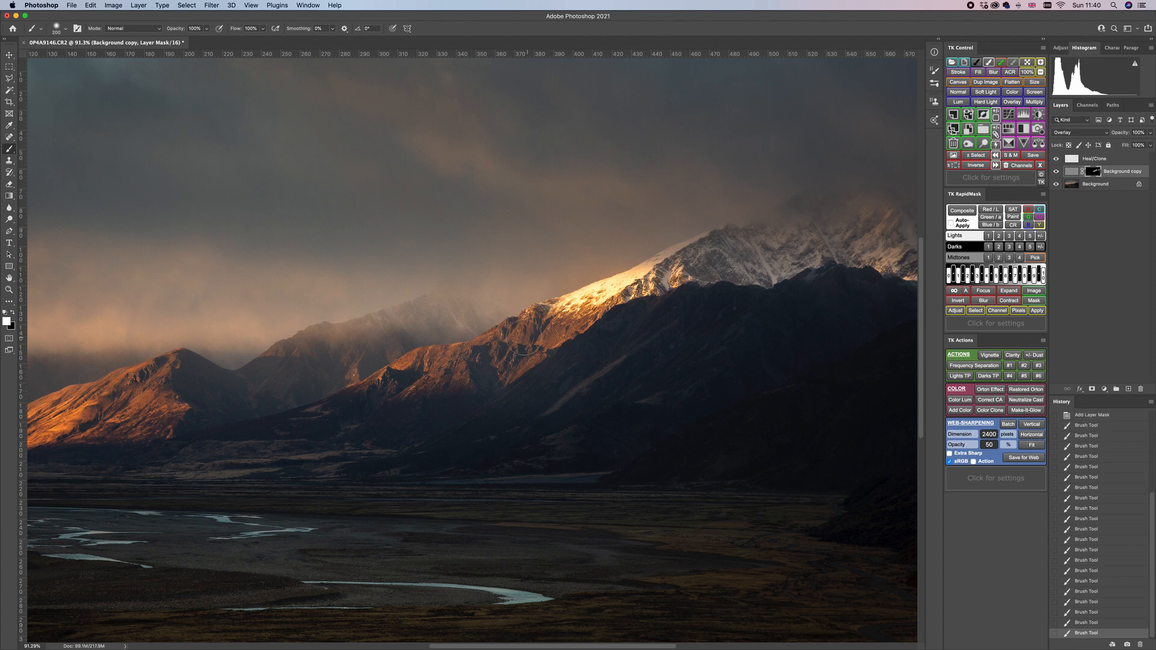
Paint white on the Background copy layer mask over the sunlit hills at the far left of the range to reveal the sharpening
{"action": "mouse_move", "coordinate": [468, 372]}
{"action": "left_mouse_down"}
{"action": "mouse_move", "coordinate": [383, 384]}
{"action": "mouse_move", "coordinate": [511, 355]}
{"action": "mouse_move", "coordinate": [504, 368]}
{"action": "mouse_move", "coordinate": [394, 396]}
{"action": "mouse_move", "coordinate": [478, 404]}
{"action": "left_mouse_up"}
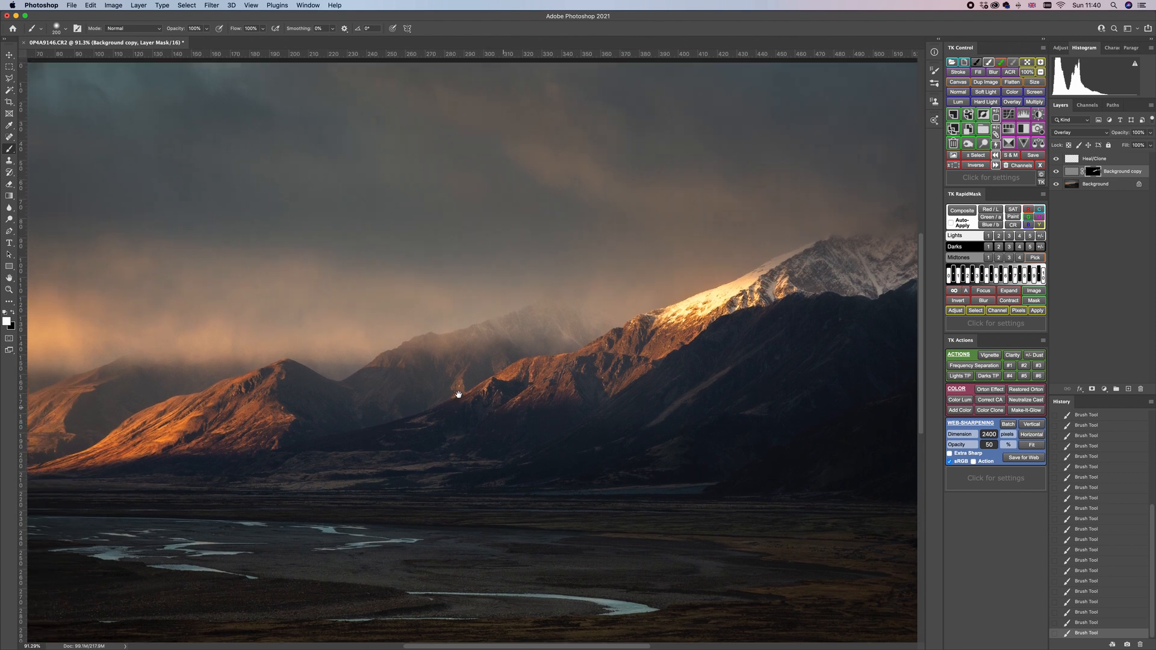
{"action": "mouse_move", "coordinate": [290, 411]}
{"action": "left_mouse_down"}
{"action": "mouse_move", "coordinate": [233, 439]}
{"action": "mouse_move", "coordinate": [274, 447]}
{"action": "left_mouse_up"}
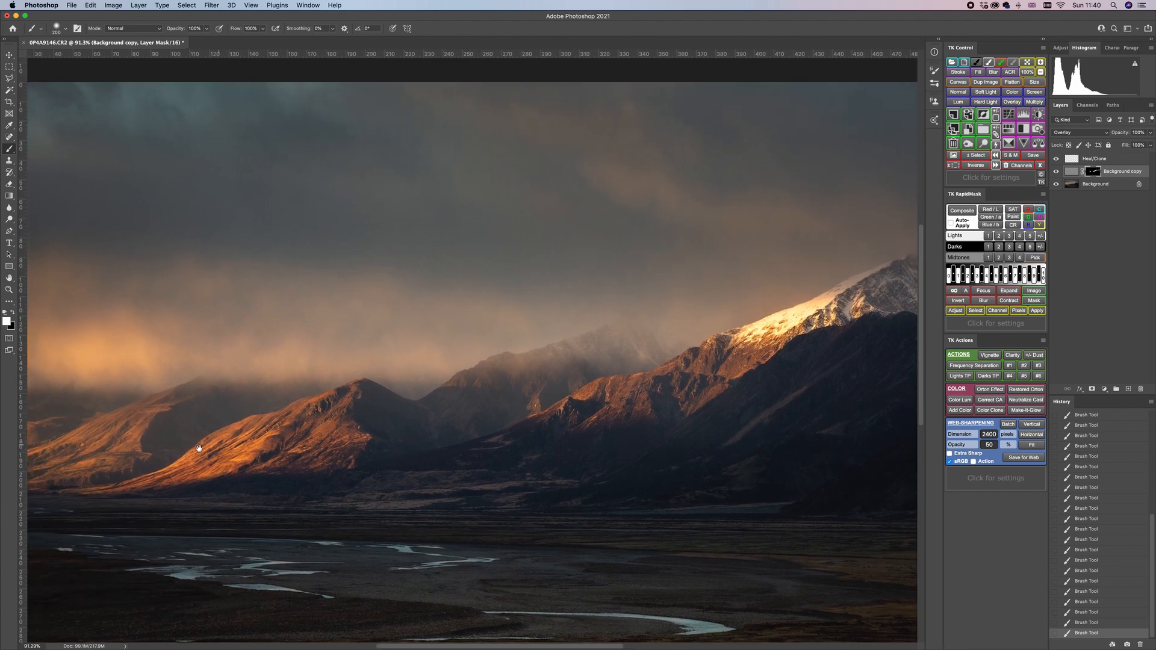
{"action": "left_click_drag", "start_coordinate": [186, 451], "coordinate": [332, 456]}
{"action": "left_click_drag", "start_coordinate": [153, 474], "coordinate": [155, 471]}
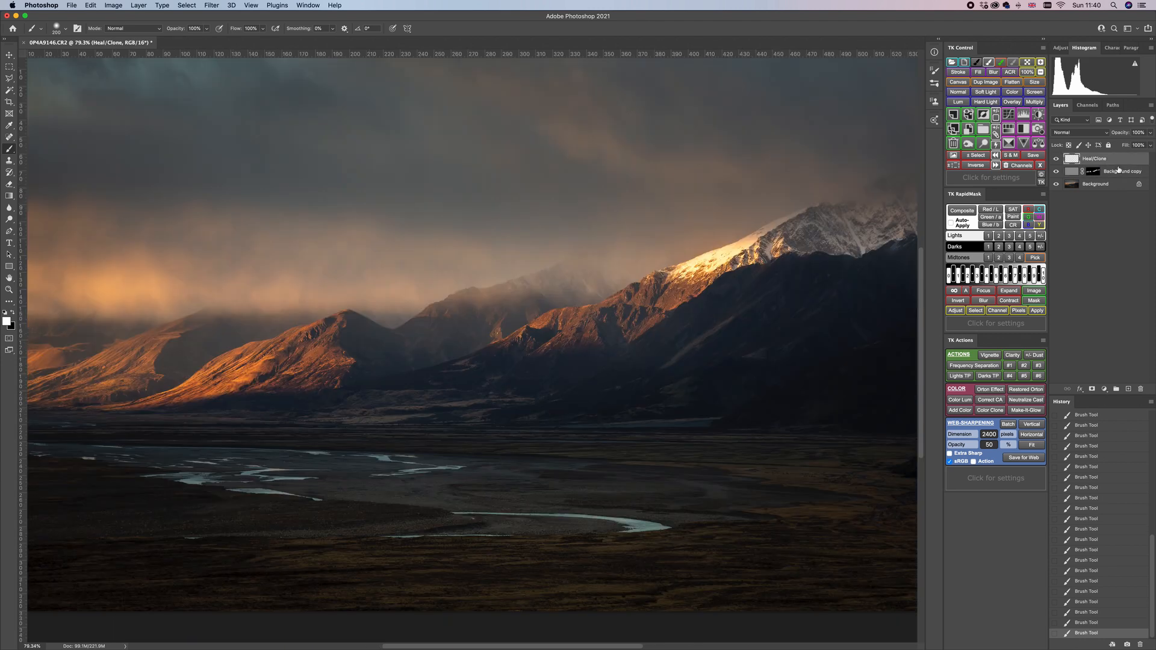
Add a Levels adjustment layer above the Heal/Clone layer and open its settings
{"action": "left_click", "coordinate": [1024, 115]}
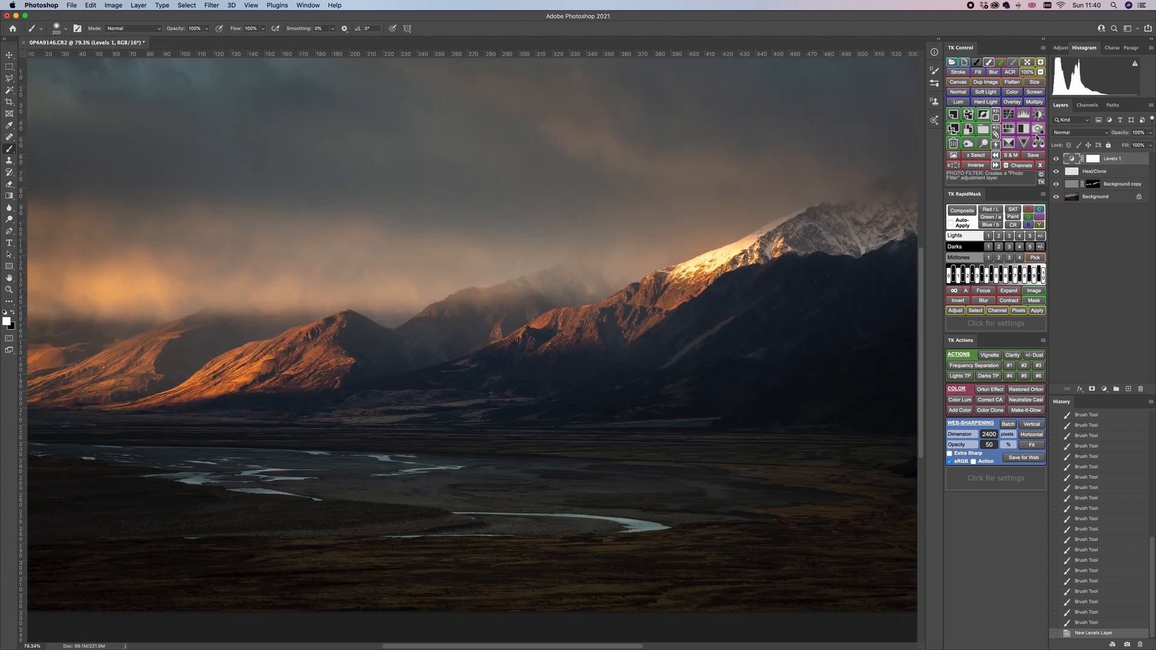
{"action": "double_click", "coordinate": [1073, 158]}
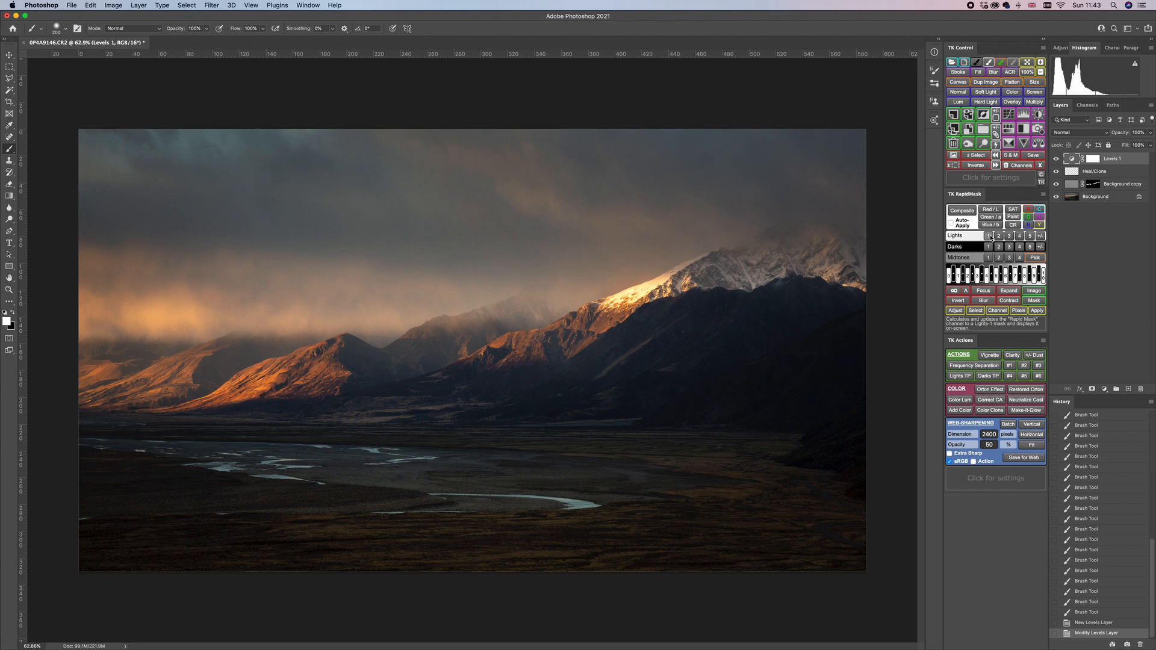
Compare the Lights 1 and Darks 1 luminosity masks, and create a Curves adjustment layer masked by Lights 1
{"action": "left_click", "coordinate": [988, 240]}
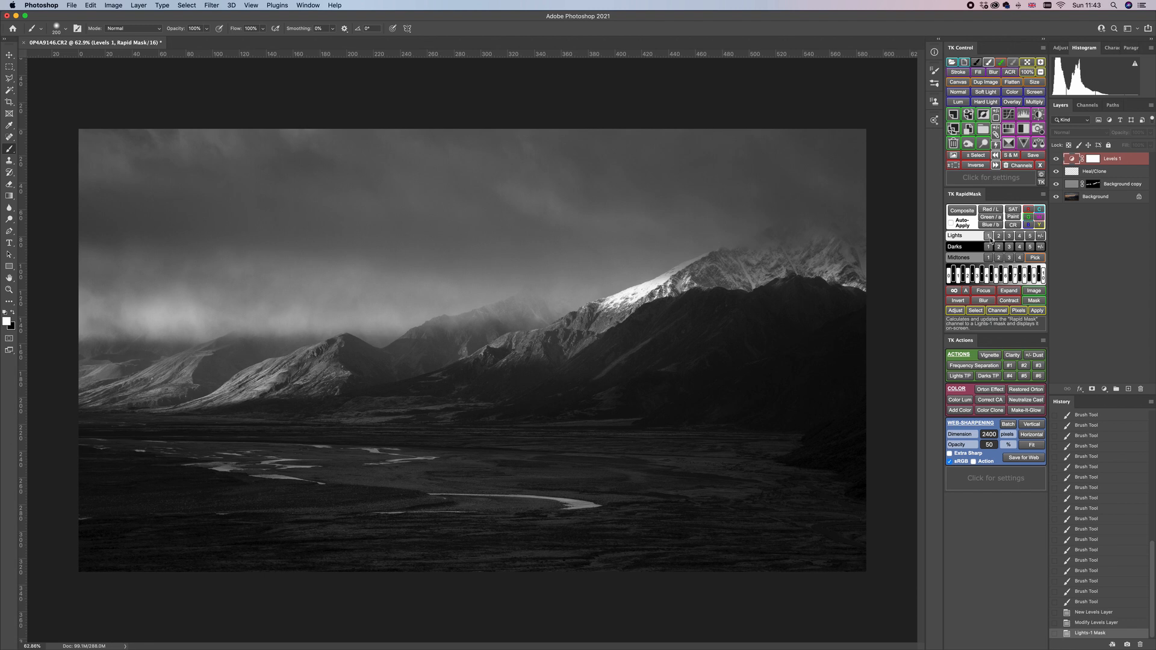
{"action": "left_click", "coordinate": [989, 246]}
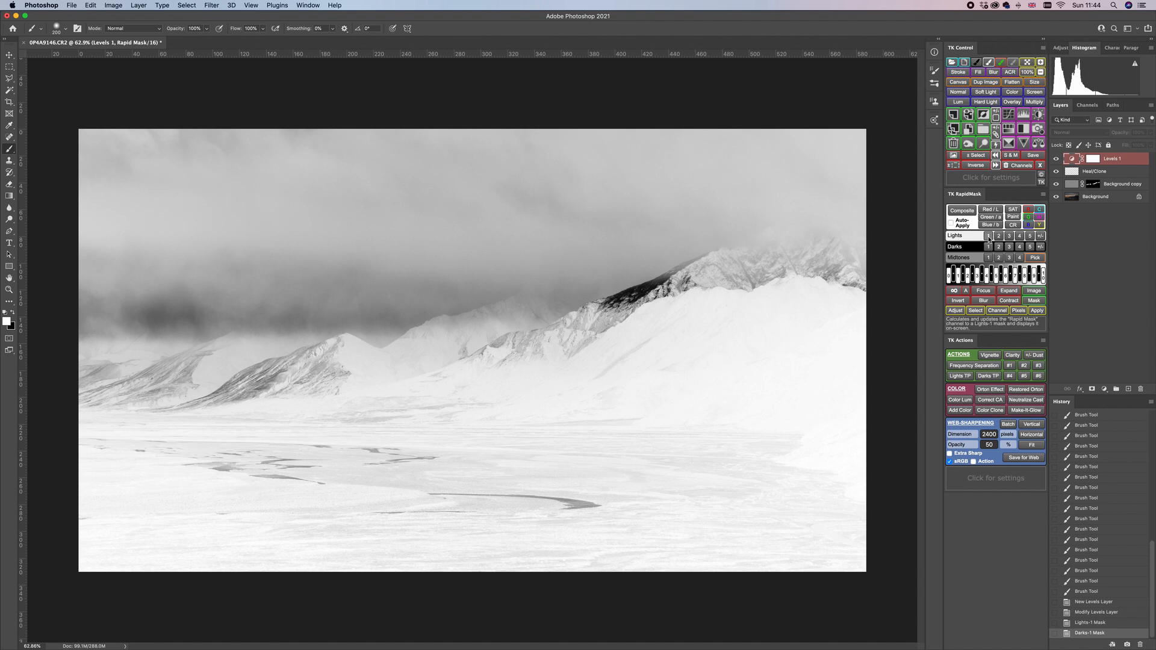
{"action": "left_click", "coordinate": [988, 236]}
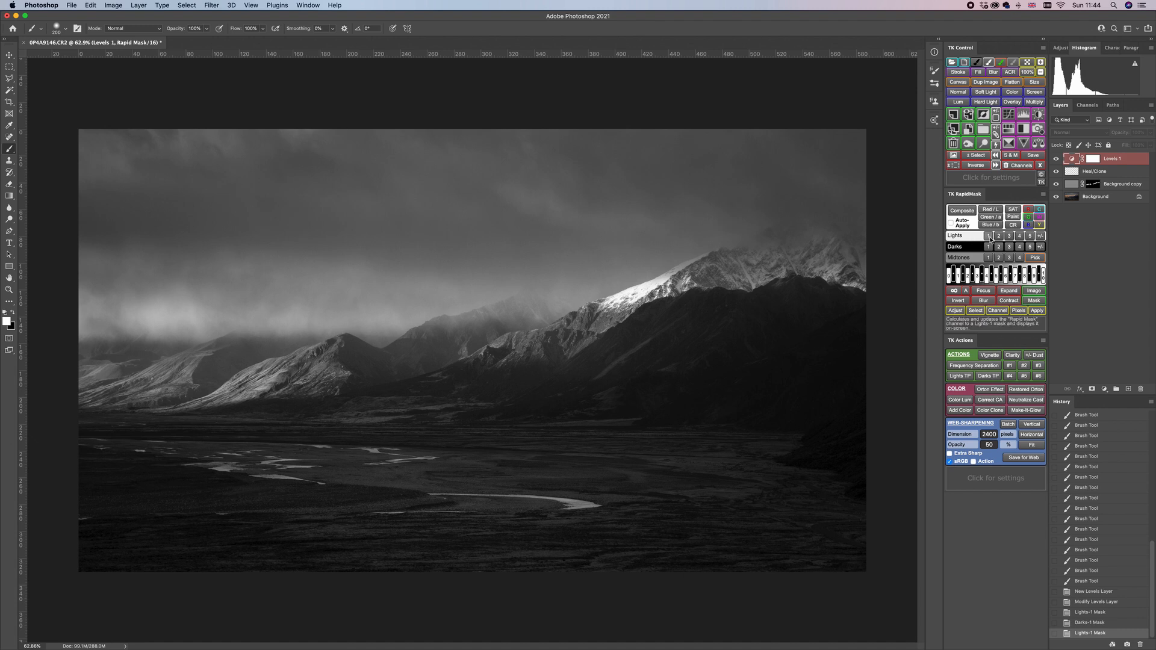
{"action": "left_click", "coordinate": [957, 312]}
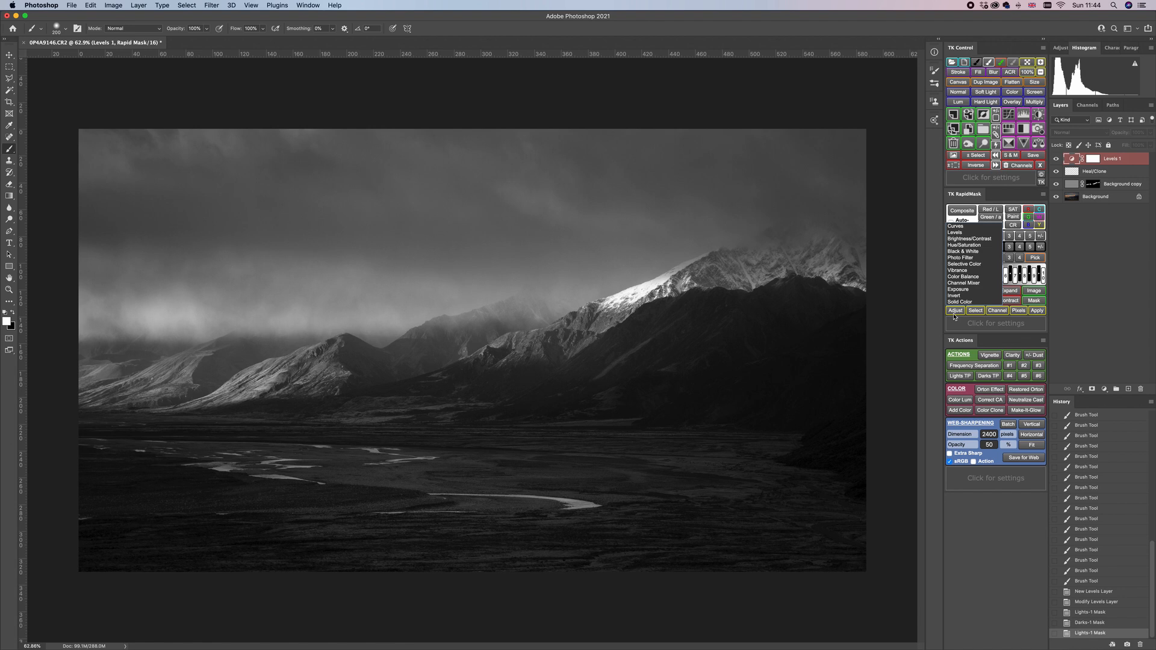
{"action": "left_click", "coordinate": [964, 231]}
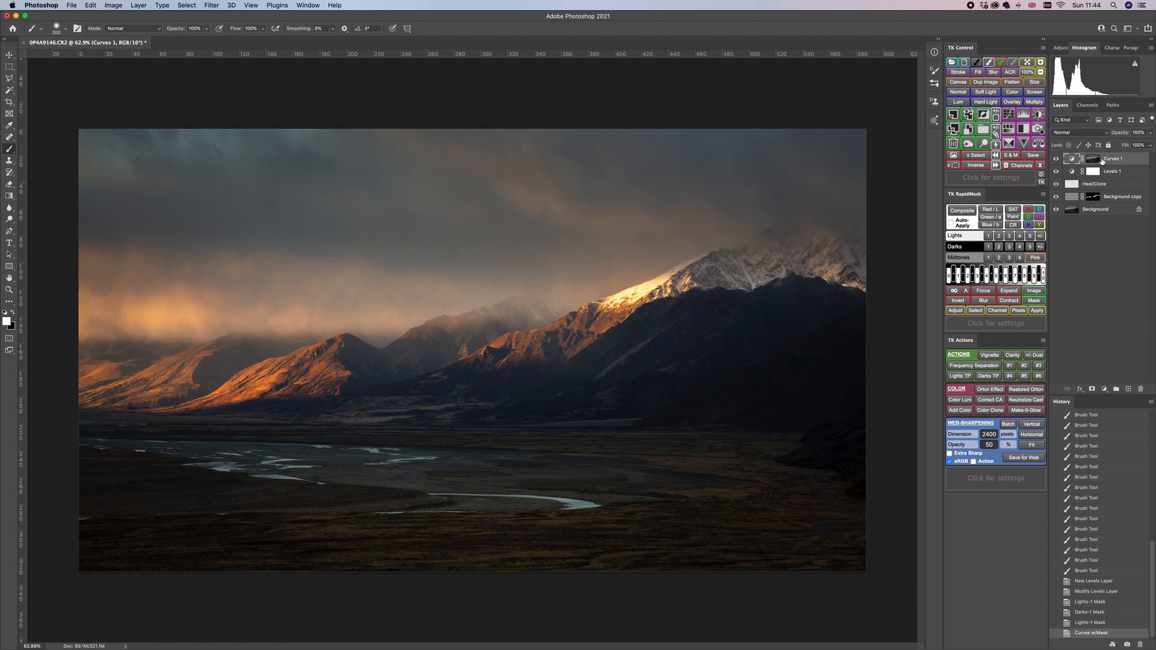
Lift the Curves 1 curve slightly in the upper midtones and compare the photo with the layer hidden and shown
{"action": "double_click", "coordinate": [1103, 161]}
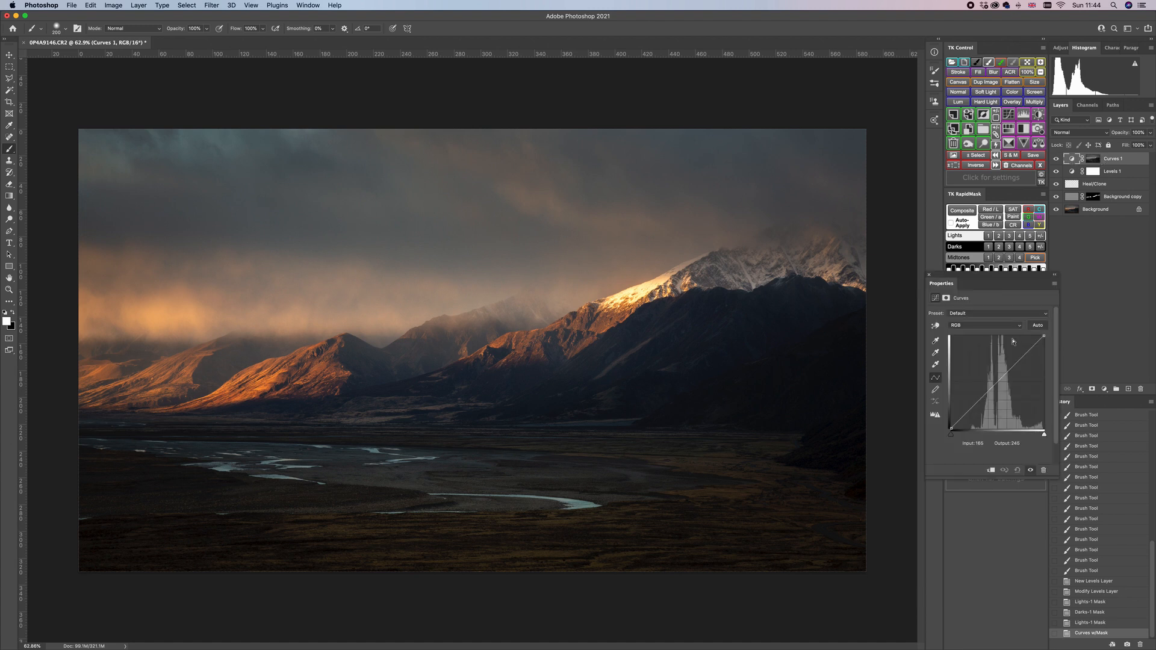
{"action": "left_click_drag", "start_coordinate": [987, 391], "coordinate": [1011, 367]}
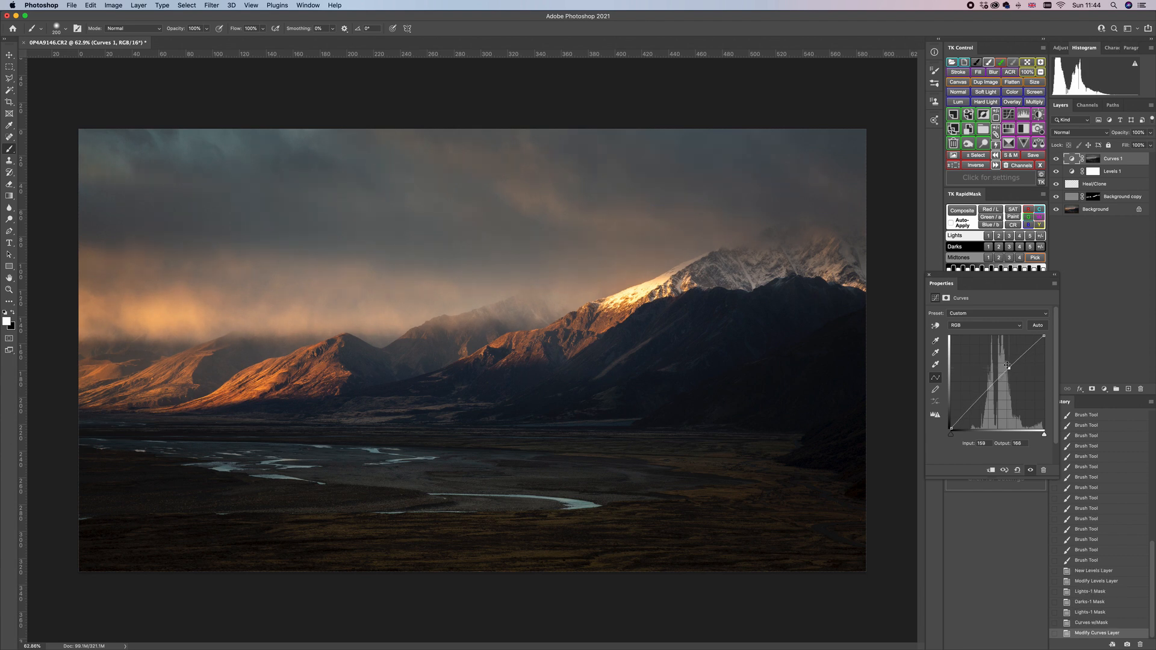
{"action": "left_click", "coordinate": [929, 277]}
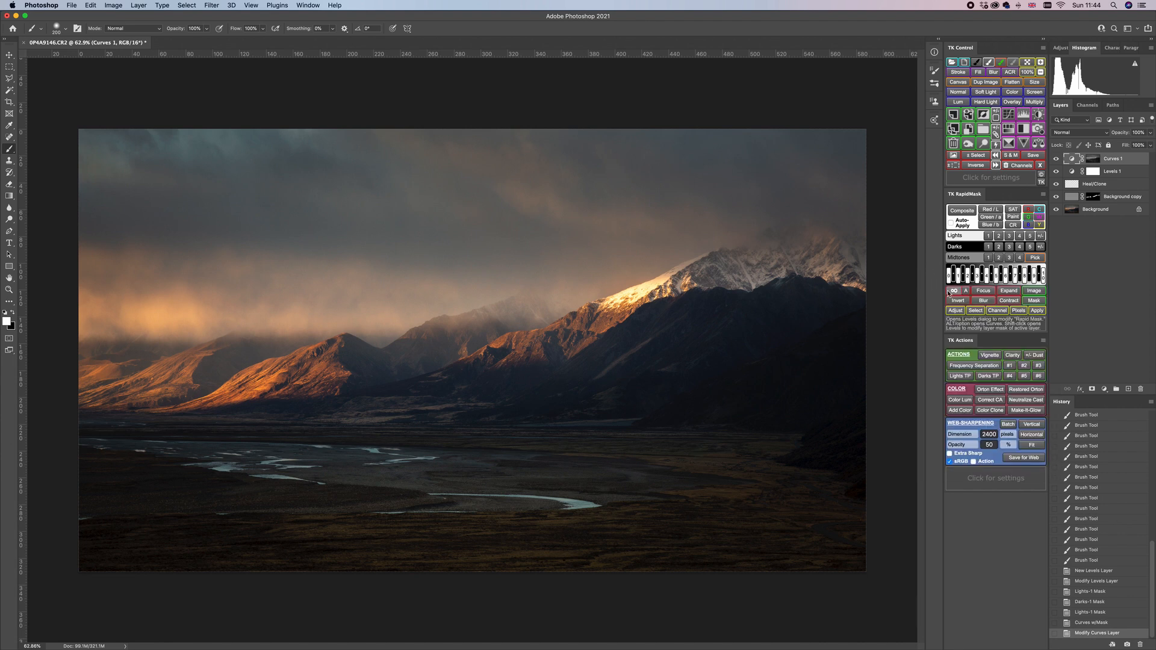
{"action": "left_click", "coordinate": [1058, 161]}
{"action": "left_click", "coordinate": [1057, 161]}
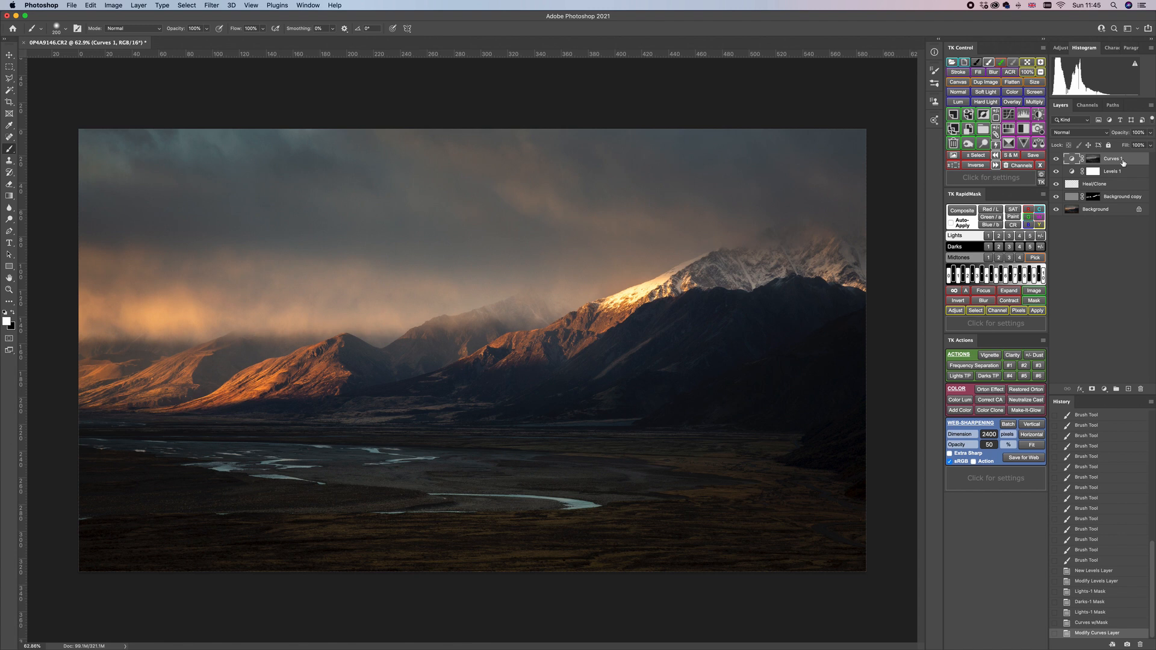
Reduce the Curves 1 layer's opacity in two stages, comparing the photo with the layer hidden and shown in between
{"action": "left_click", "coordinate": [1150, 133]}
{"action": "left_click_drag", "start_coordinate": [1150, 145], "coordinate": [1144, 145]}
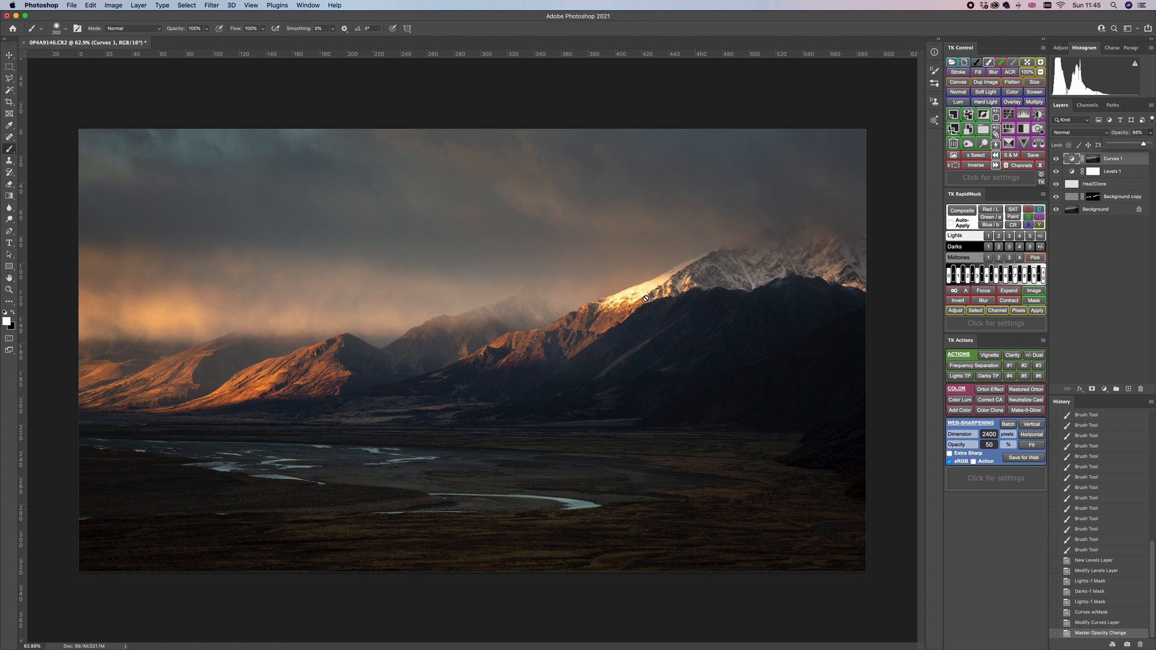
{"action": "left_click", "coordinate": [1057, 159]}
{"action": "left_click", "coordinate": [1057, 160]}
{"action": "left_click", "coordinate": [1057, 159]}
{"action": "left_click", "coordinate": [1057, 159]}
{"action": "left_click", "coordinate": [1150, 133]}
{"action": "left_click_drag", "start_coordinate": [1147, 145], "coordinate": [1137, 146]}
{"action": "left_click", "coordinate": [1131, 250]}
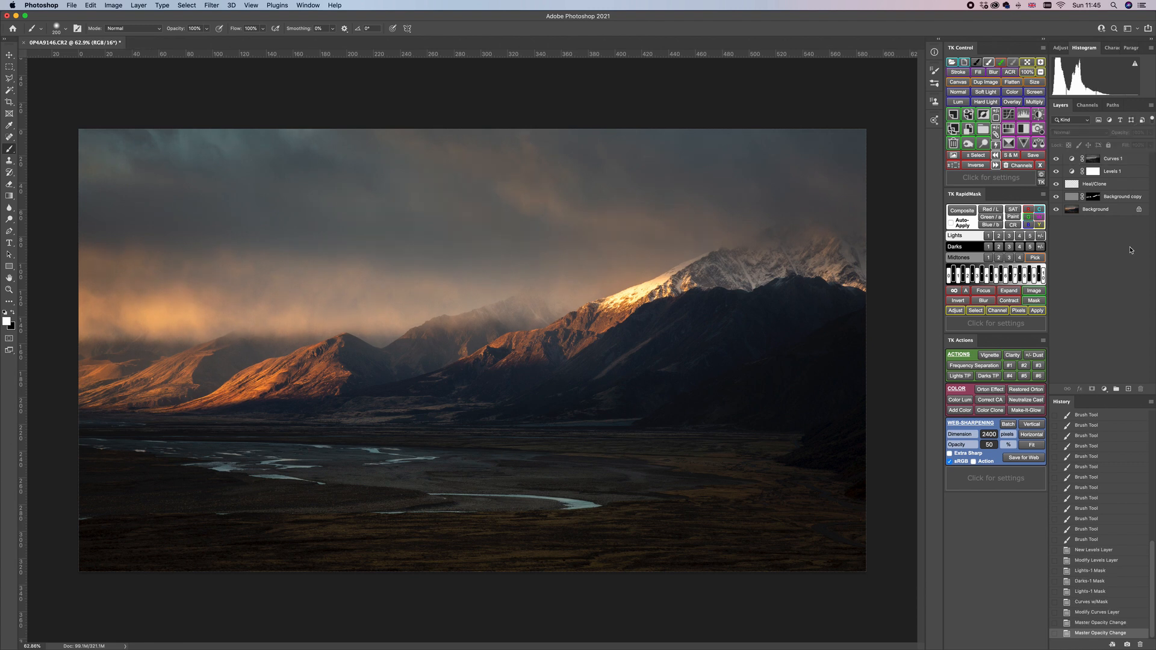
Compare the Darks luminosity masks from 1 to 5 and create a second Curves adjustment layer masked by Darks 3
{"action": "left_click", "coordinate": [988, 247]}
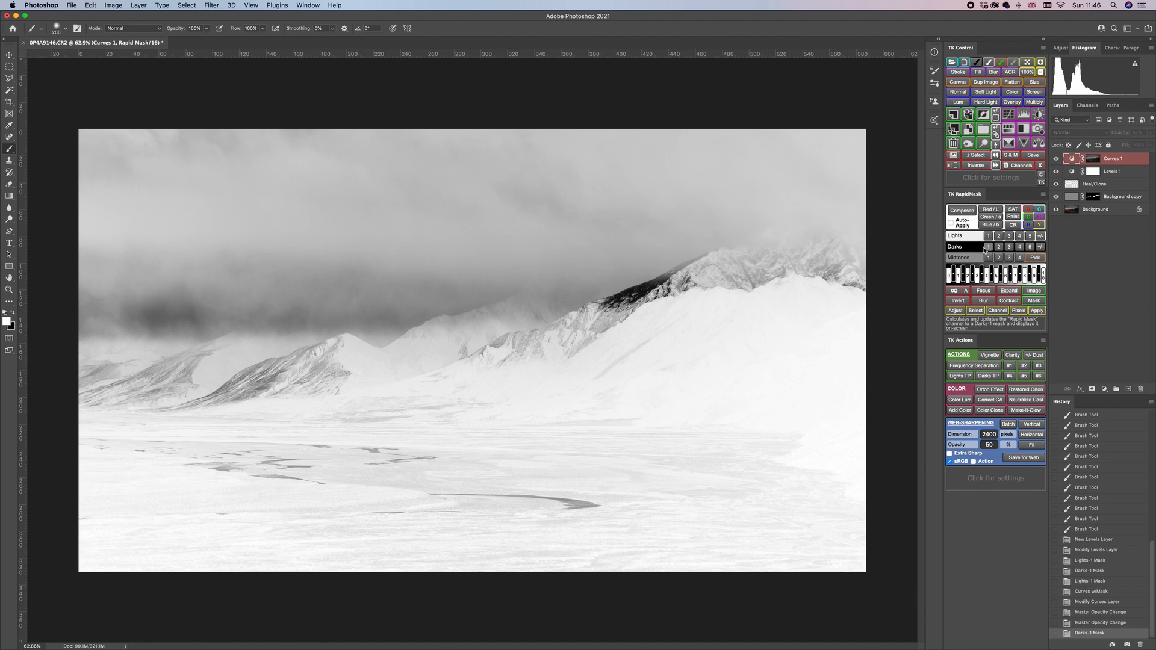
{"action": "left_click", "coordinate": [987, 236]}
{"action": "left_click", "coordinate": [1010, 247]}
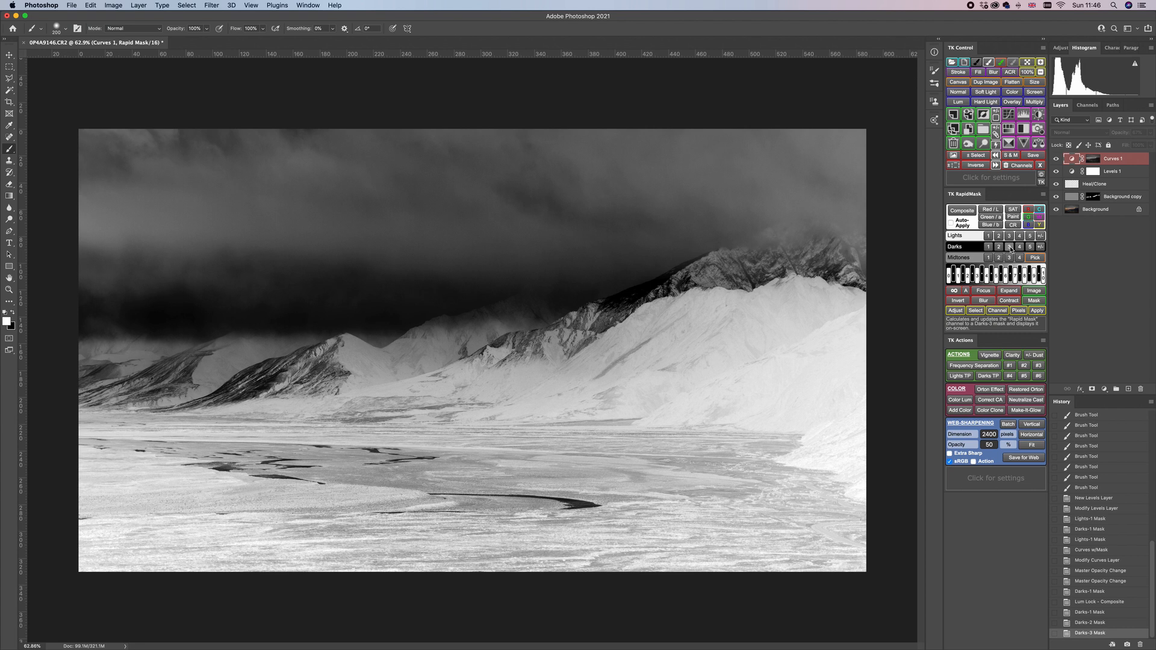
{"action": "left_click", "coordinate": [1000, 247]}
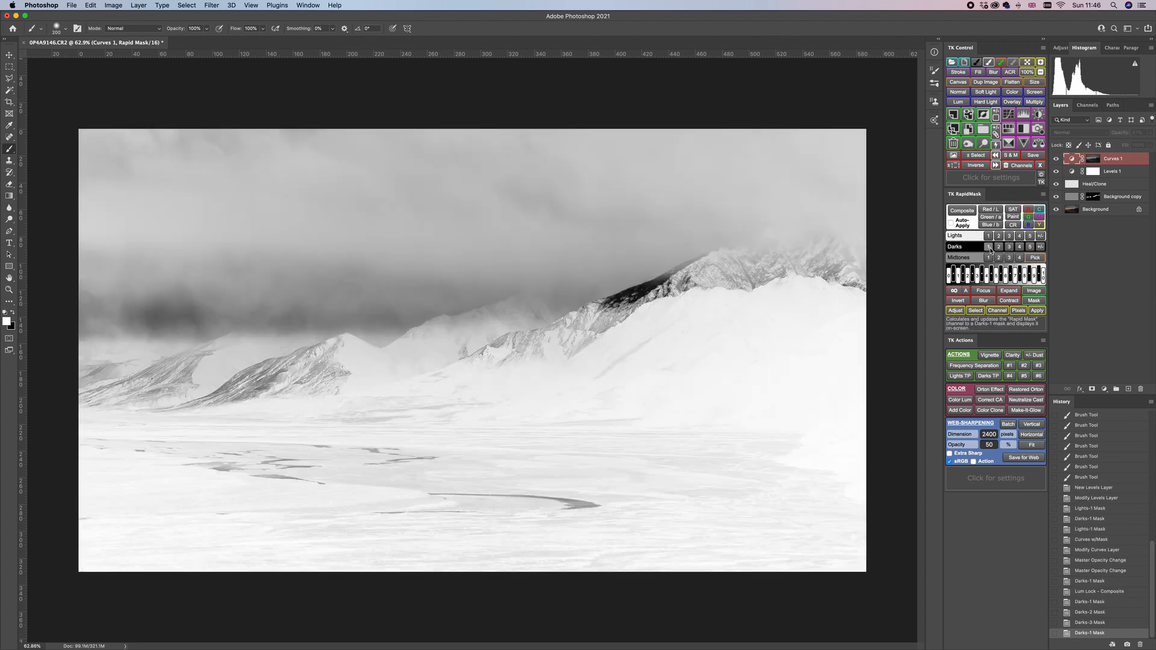
{"action": "left_click", "coordinate": [1030, 246]}
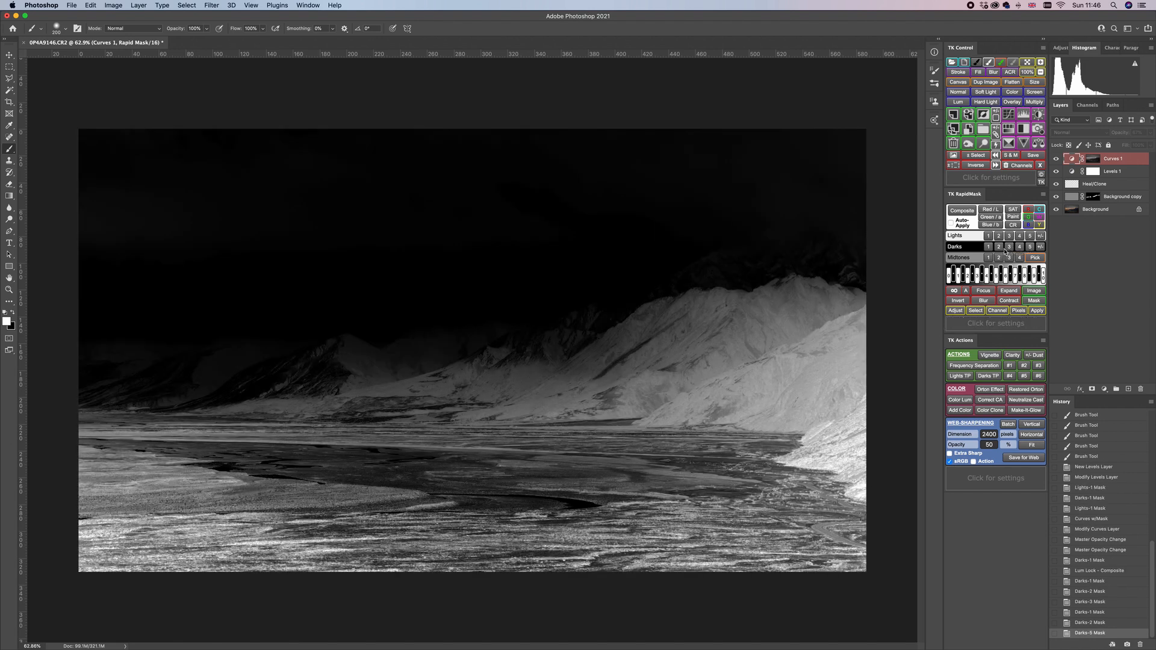
{"action": "left_click", "coordinate": [1009, 247]}
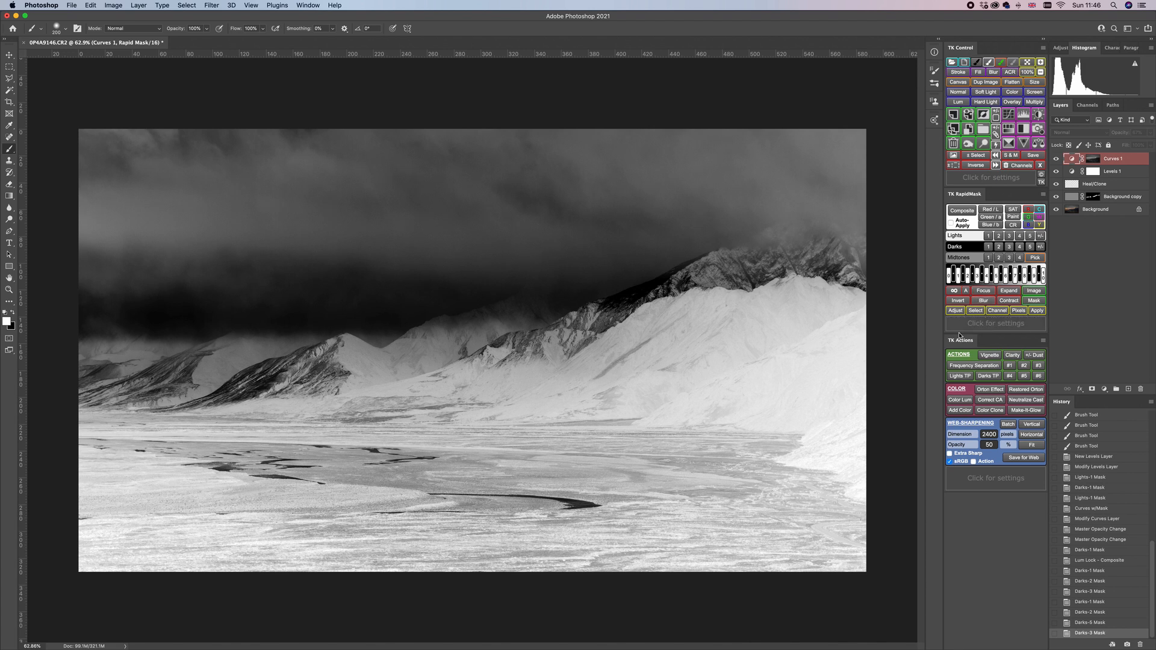
{"action": "left_click", "coordinate": [956, 311]}
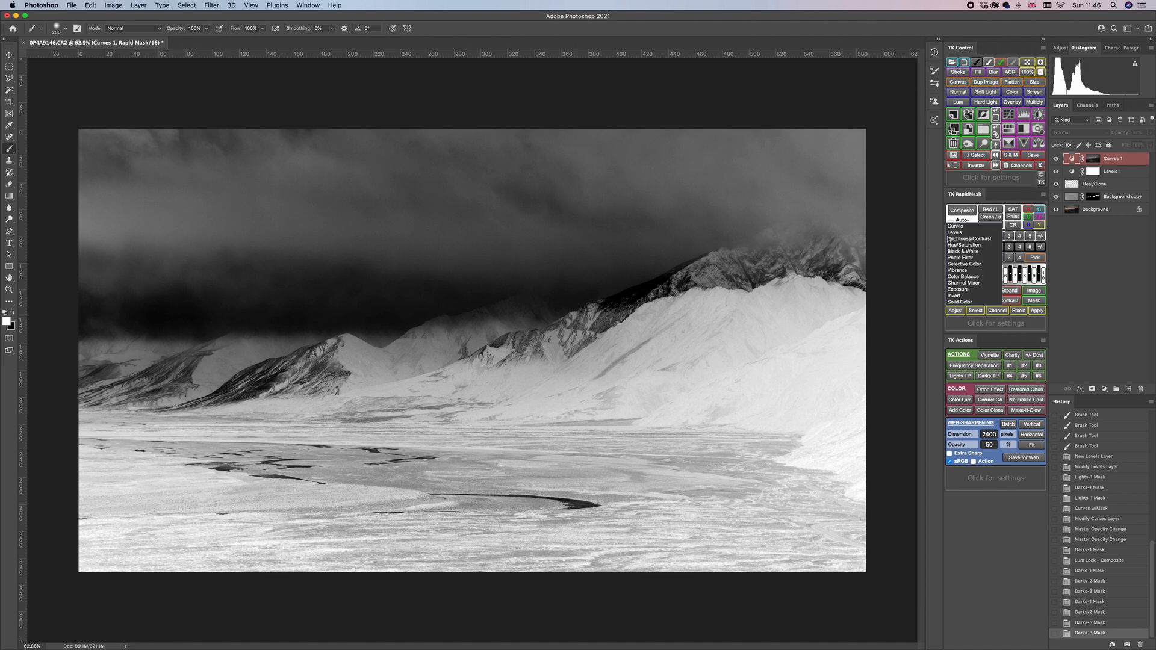
{"action": "left_click", "coordinate": [955, 227]}
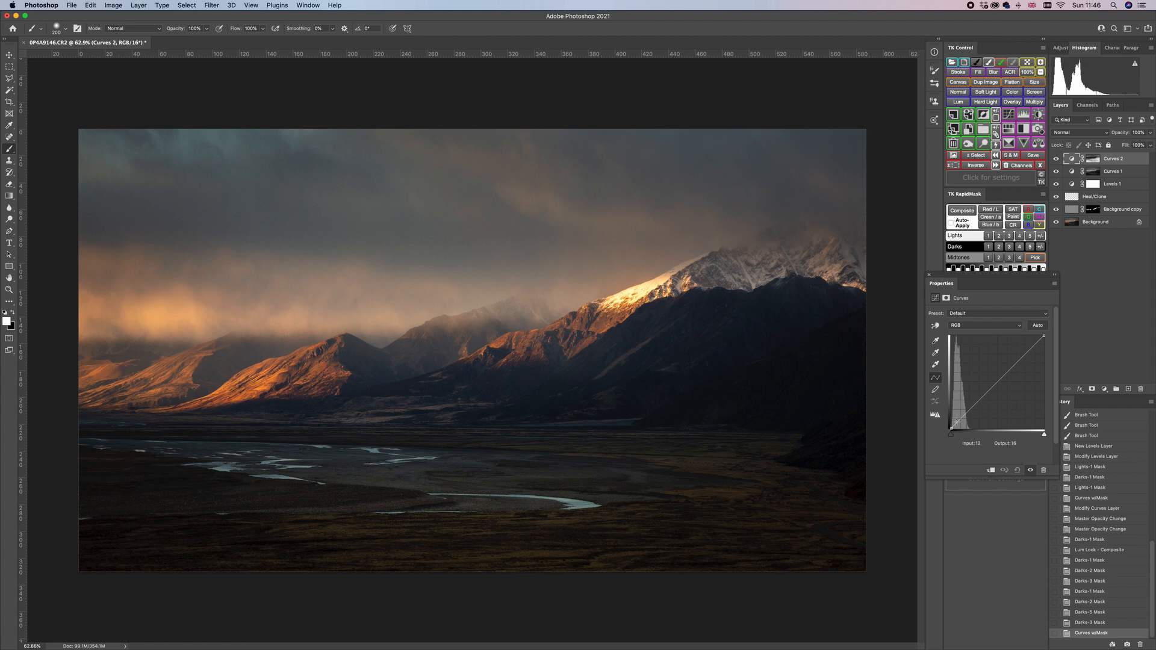
Darken the shadows on Curves 2 by lowering the curve to input 81, output 70, and compare the layer hidden and shown
{"action": "left_click", "coordinate": [983, 397]}
{"action": "left_click_drag", "start_coordinate": [983, 398], "coordinate": [980, 403]}
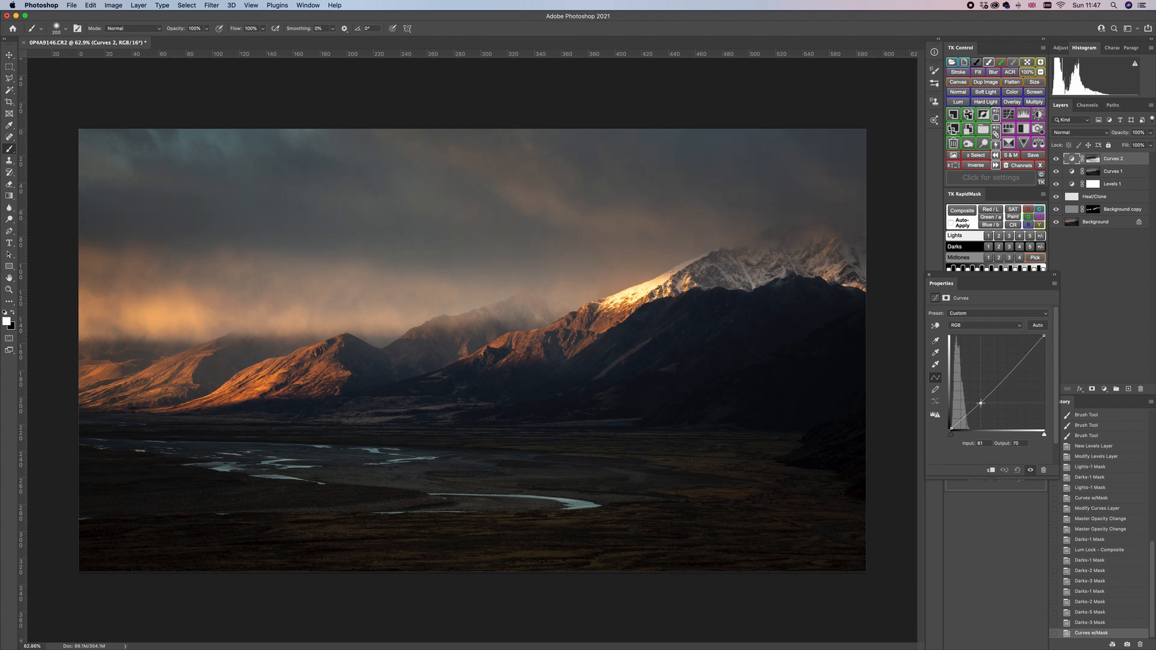
{"action": "left_click_drag", "start_coordinate": [982, 402], "coordinate": [980, 403]}
{"action": "left_click", "coordinate": [929, 274]}
{"action": "left_click", "coordinate": [1056, 160]}
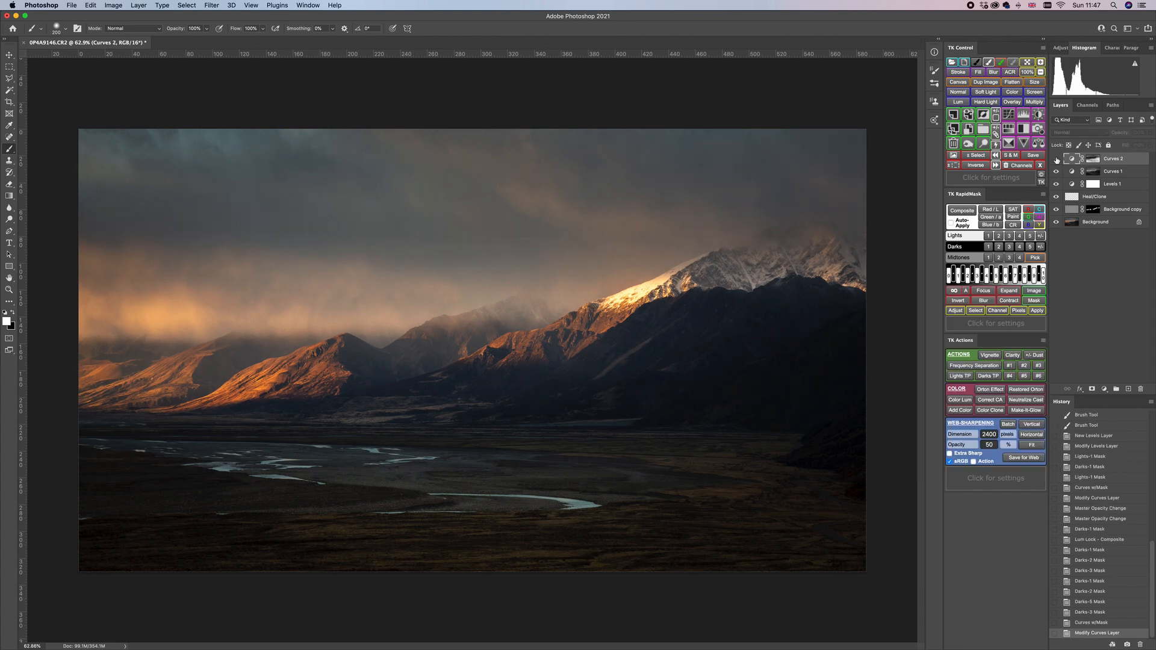
{"action": "left_click", "coordinate": [1056, 160]}
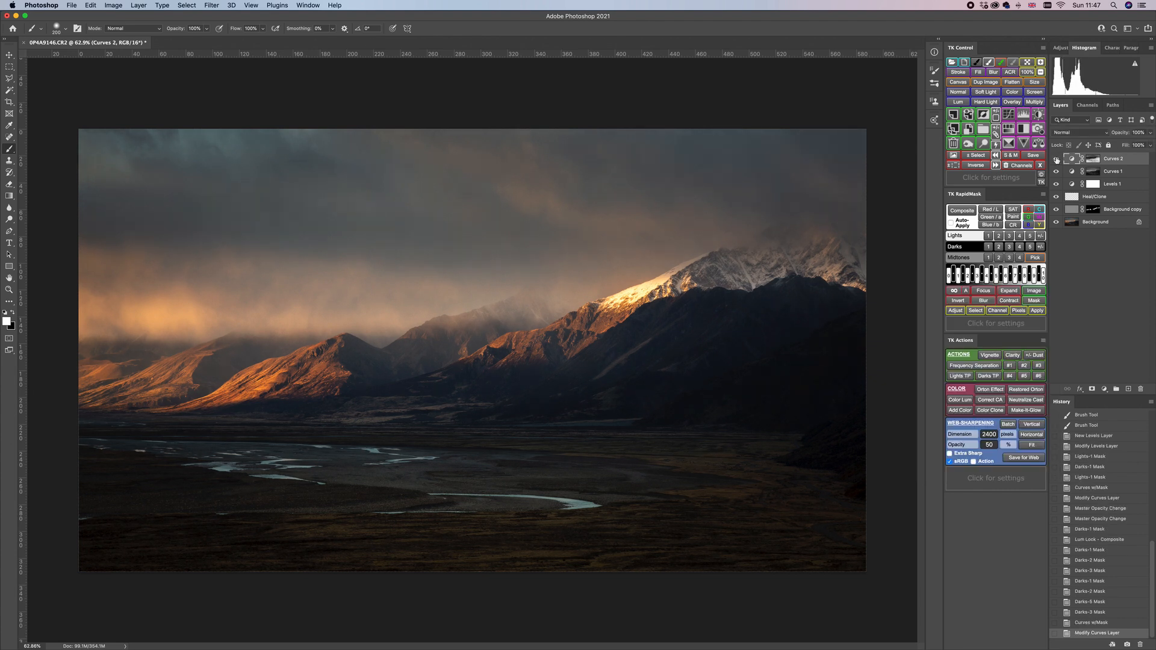
Reduce the Curves 2 layer's opacity to 78% and deselect all layers
{"action": "left_click", "coordinate": [1151, 132]}
{"action": "left_click_drag", "start_coordinate": [1151, 145], "coordinate": [1142, 147]}
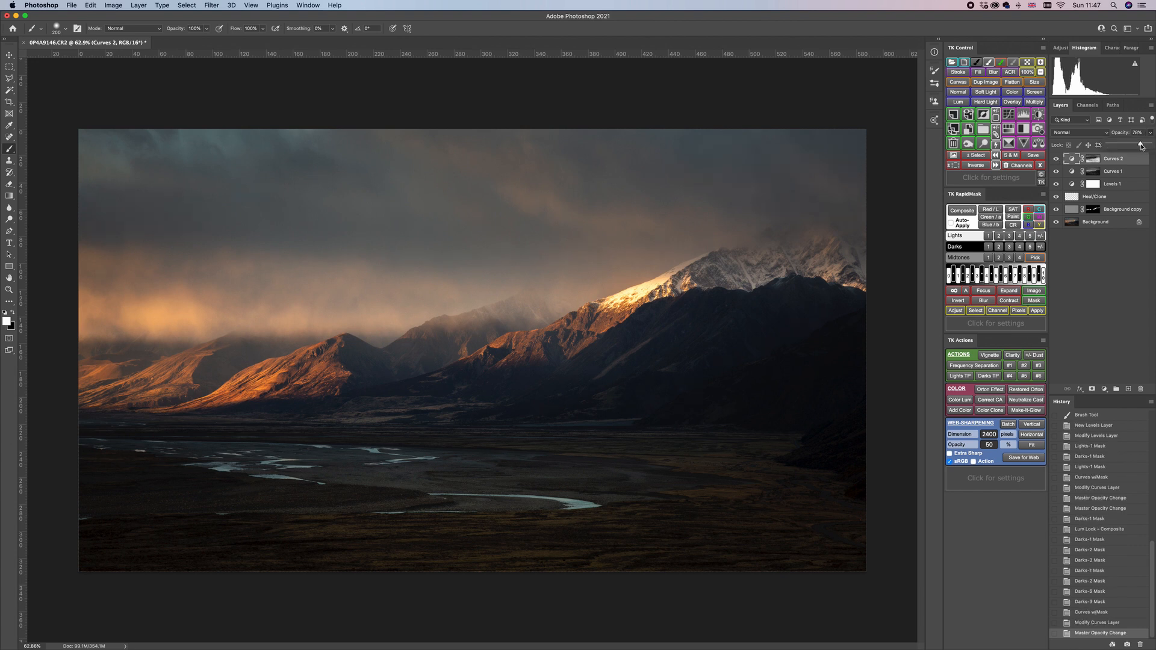
{"action": "left_click", "coordinate": [1102, 230]}
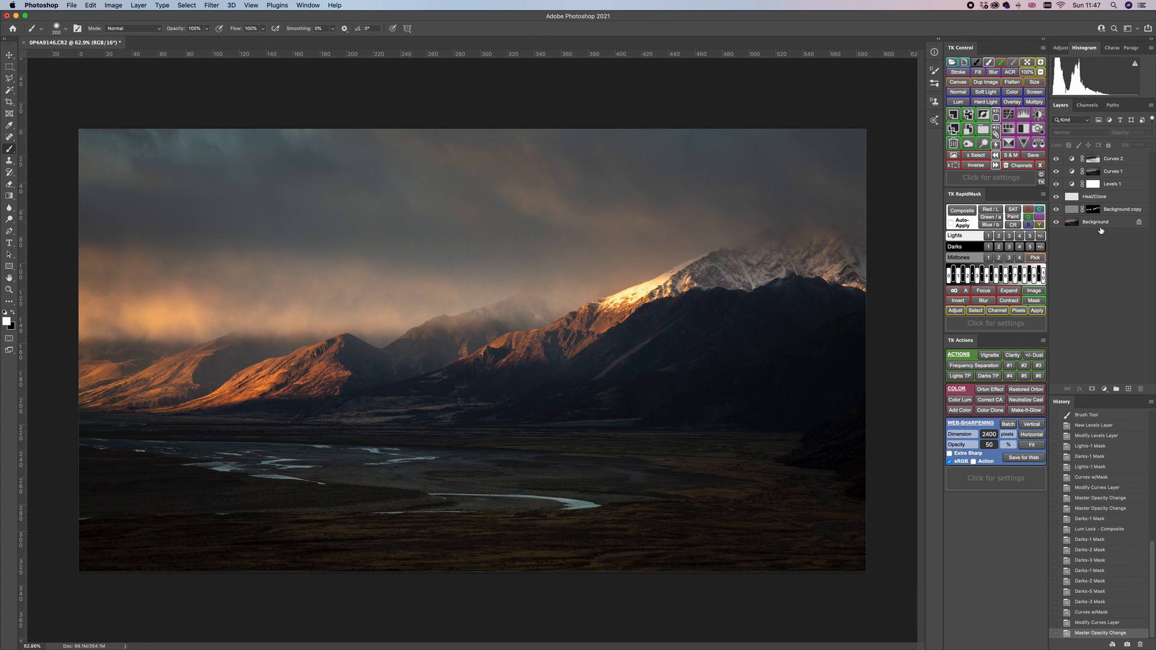
Add a Dodge (white paint) layer above Curves 2, generate a Lights 1 mask, and add a second Dodge layer
{"action": "left_click", "coordinate": [1122, 160]}
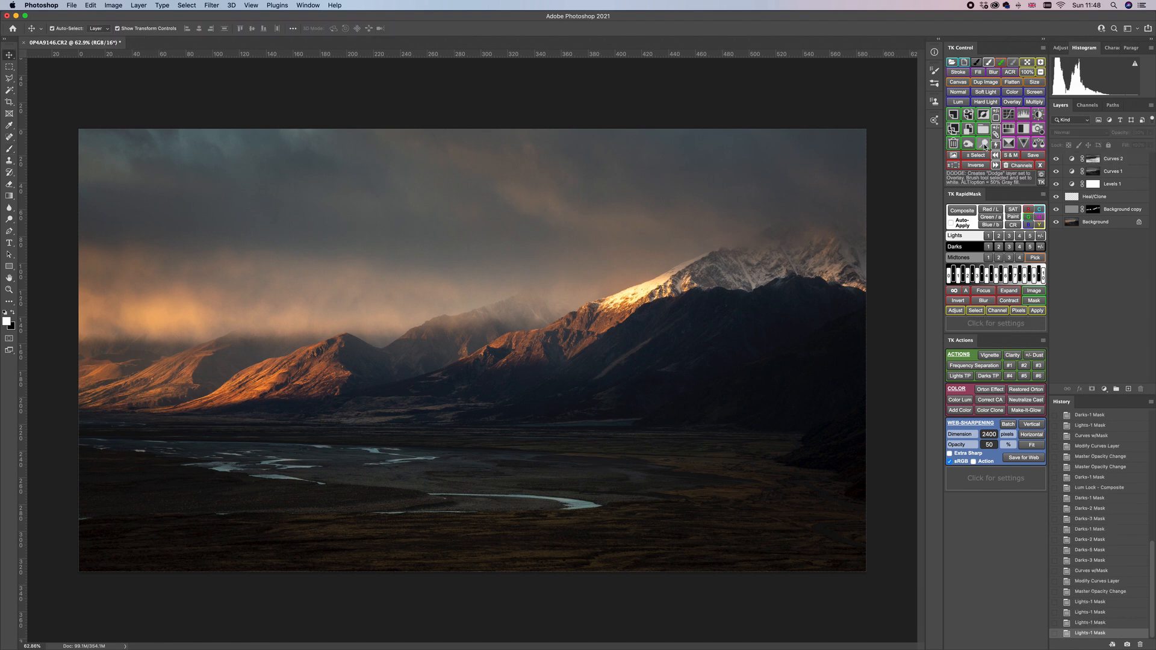
{"action": "left_click", "coordinate": [985, 146]}
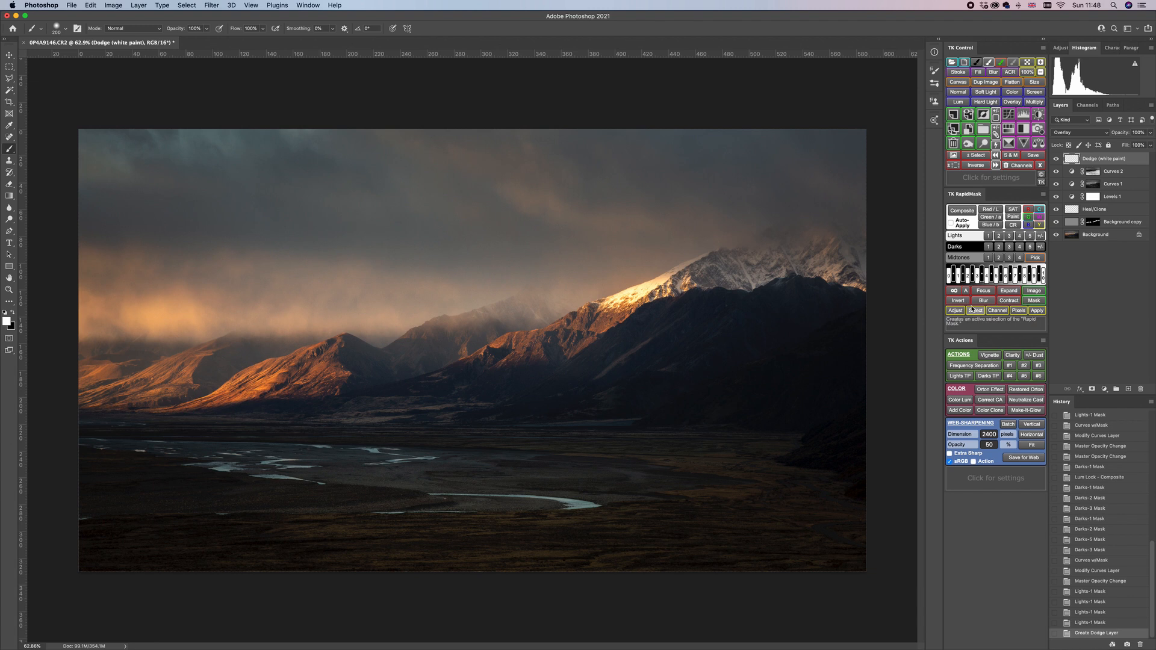
{"action": "left_click", "coordinate": [987, 237]}
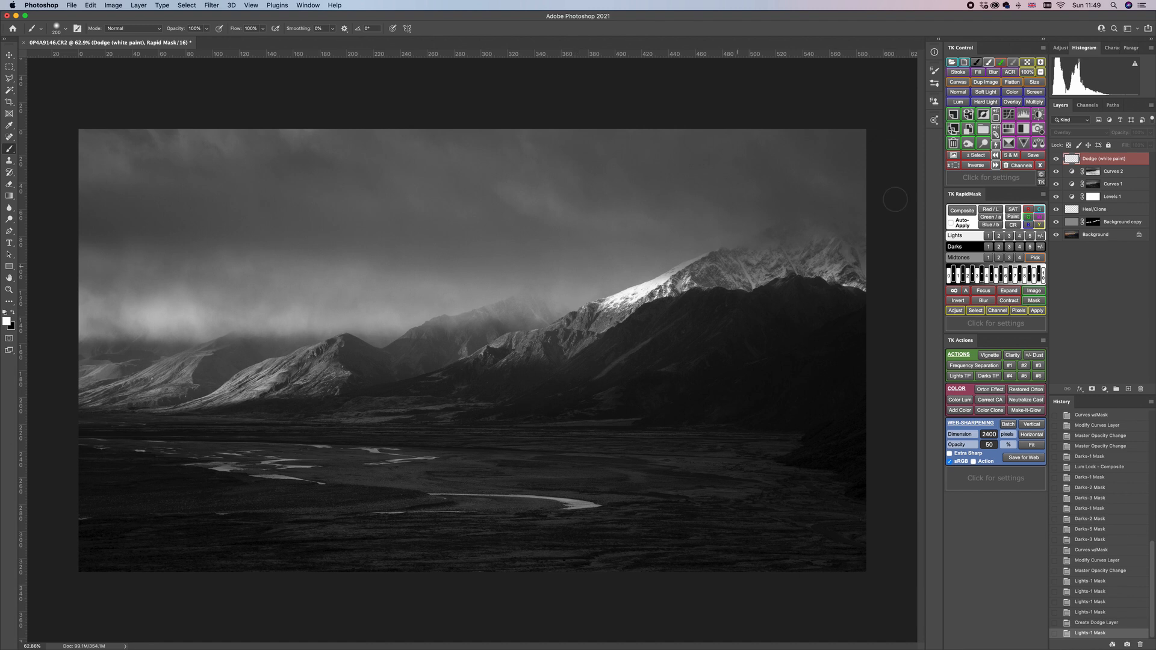
{"action": "left_click", "coordinate": [983, 144]}
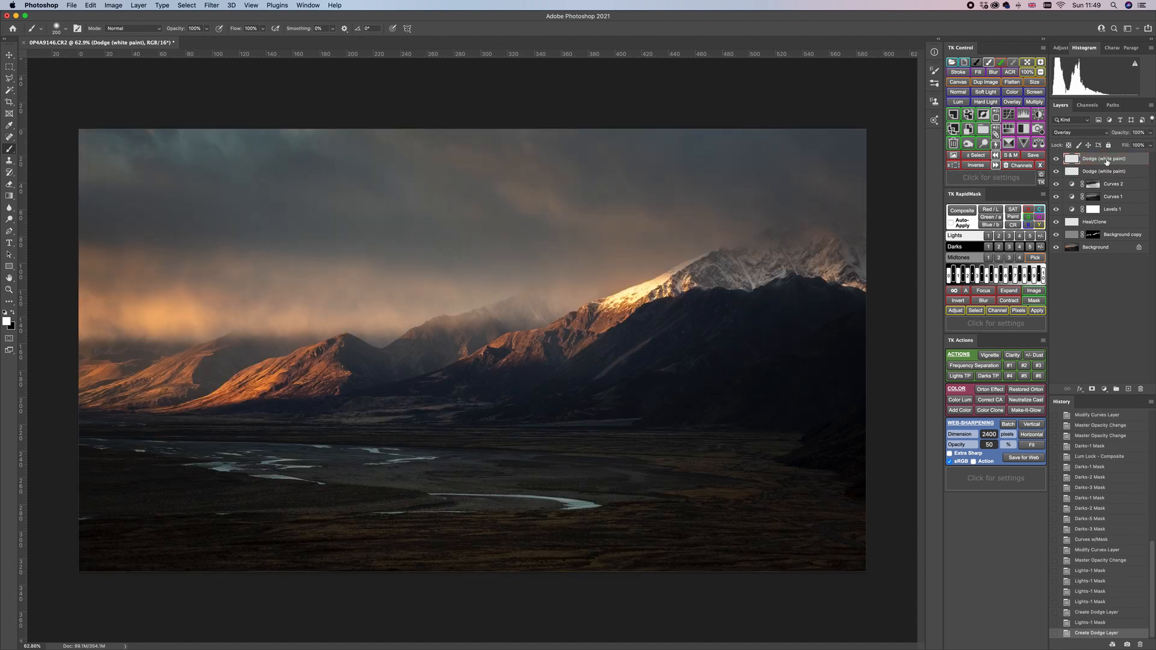
Paint white across the river valley on the upper Dodge layer with a much larger brush at 23% opacity, and undo the last stroke
{"action": "key", "text": "bracketright"}
{"action": "key", "text": "bracketright"}
{"action": "key", "text": "bracketright"}
{"action": "key", "text": "bracketright"}
{"action": "key", "text": "bracketright"}
{"action": "key", "text": "bracketright"}
{"action": "left_click_drag", "start_coordinate": [206, 29], "coordinate": [171, 50]}
{"action": "left_click", "coordinate": [132, 434]}
{"action": "mouse_move", "coordinate": [133, 434]}
{"action": "left_mouse_down"}
{"action": "mouse_move", "coordinate": [325, 460]}
{"action": "mouse_move", "coordinate": [290, 456]}
{"action": "left_mouse_up"}
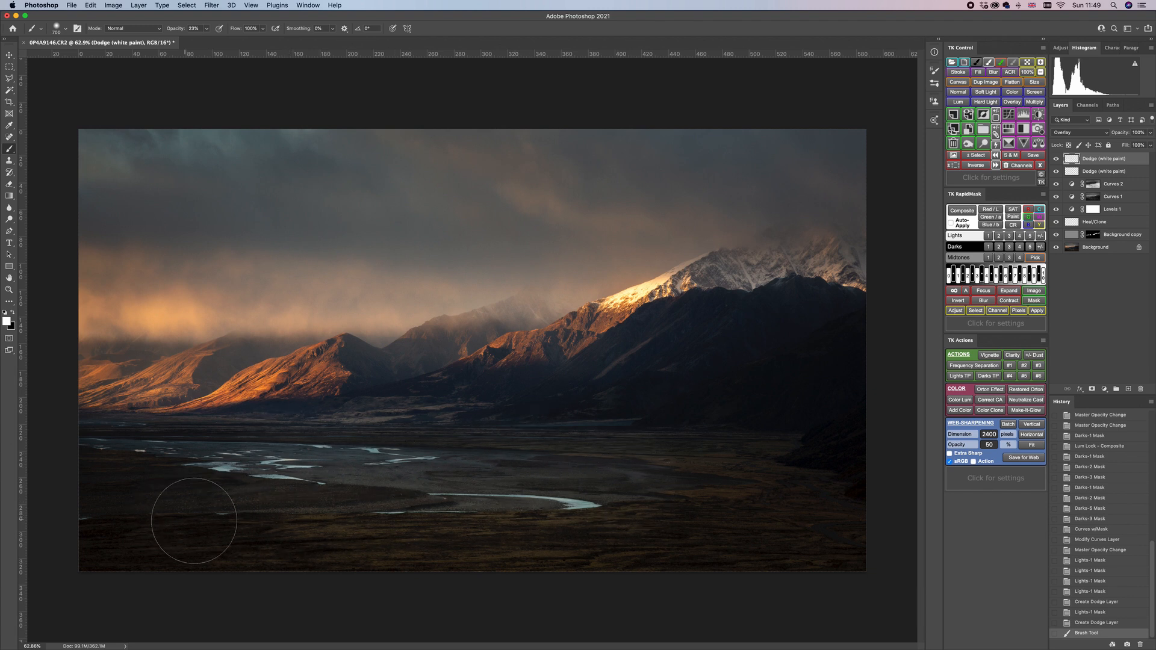
{"action": "left_click_drag", "start_coordinate": [652, 488], "coordinate": [117, 443]}
{"action": "left_click_drag", "start_coordinate": [118, 442], "coordinate": [542, 477]}
{"action": "left_click_drag", "start_coordinate": [685, 480], "coordinate": [716, 482]}
{"action": "left_click_drag", "start_coordinate": [715, 482], "coordinate": [622, 489]}
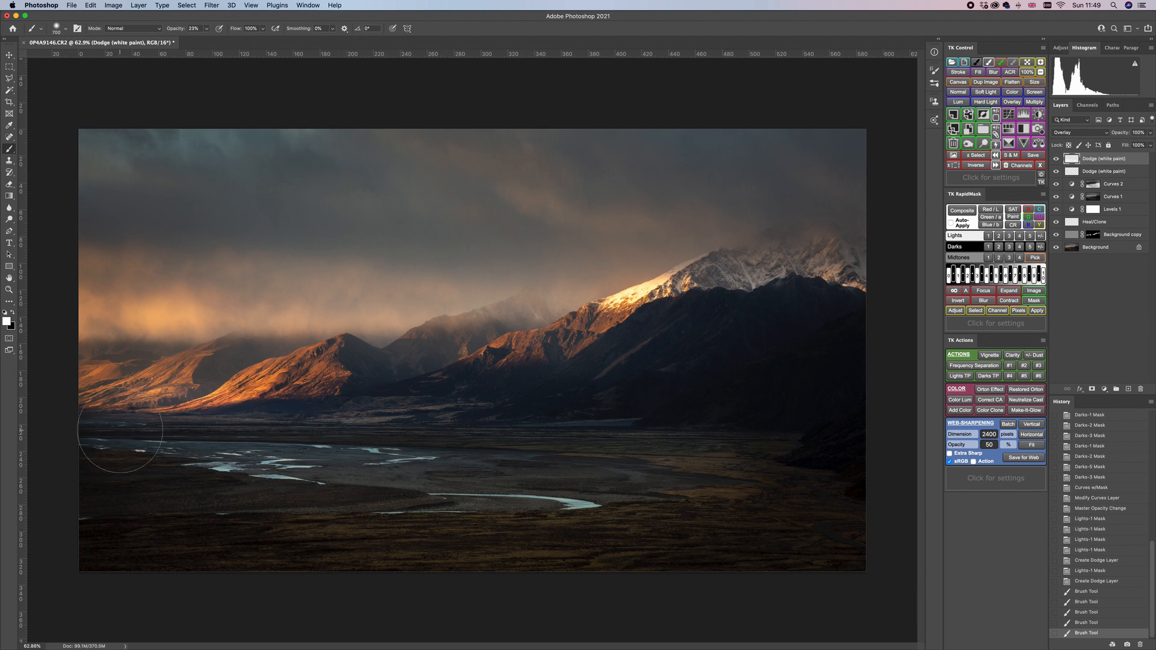
{"action": "key", "text": "ctrl+z"}
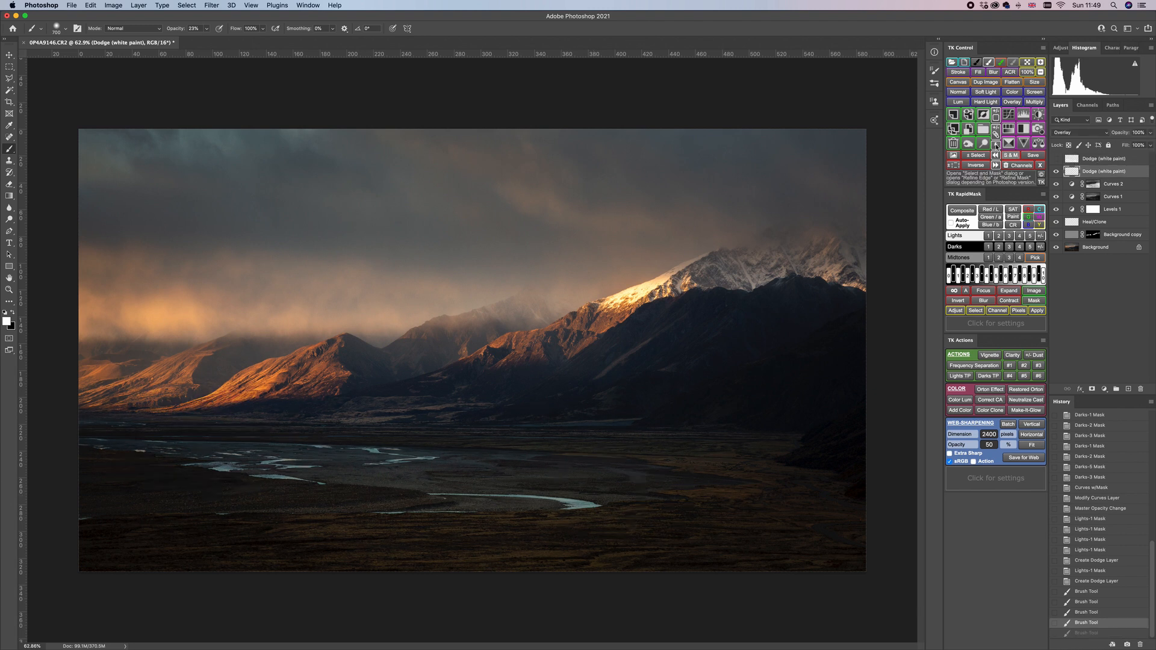
Apply a Lights 1 mask to the visible Dodge layer and paint white across the lower river valley at 23% brush opacity
{"action": "left_click", "coordinate": [988, 235]}
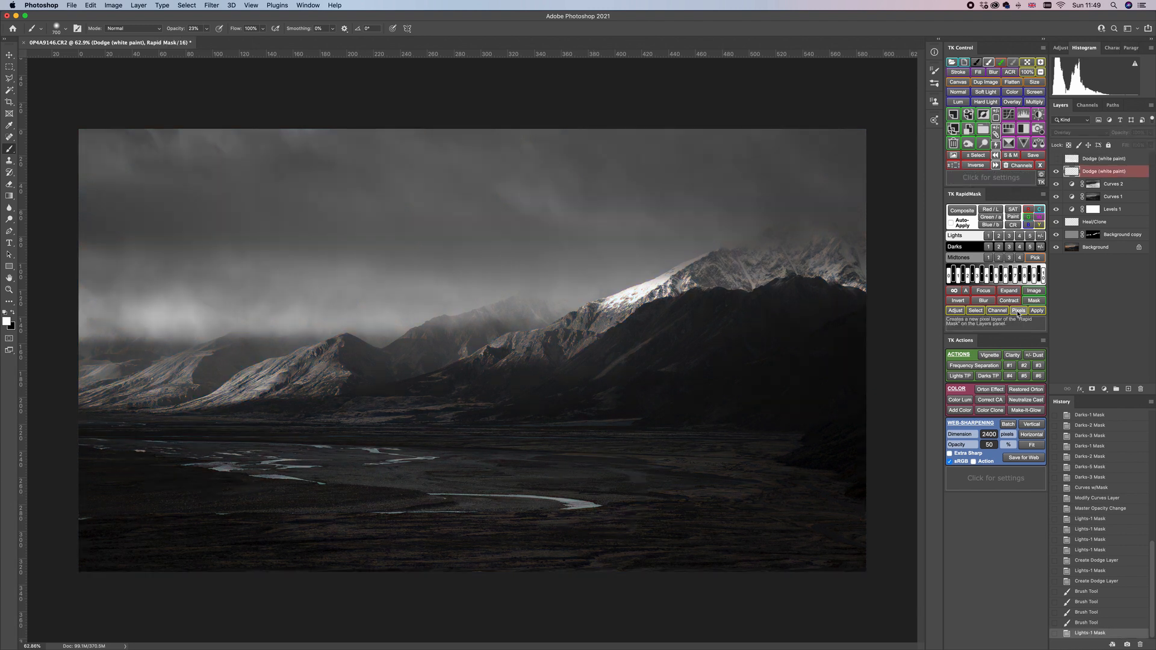
{"action": "left_click", "coordinate": [1037, 310]}
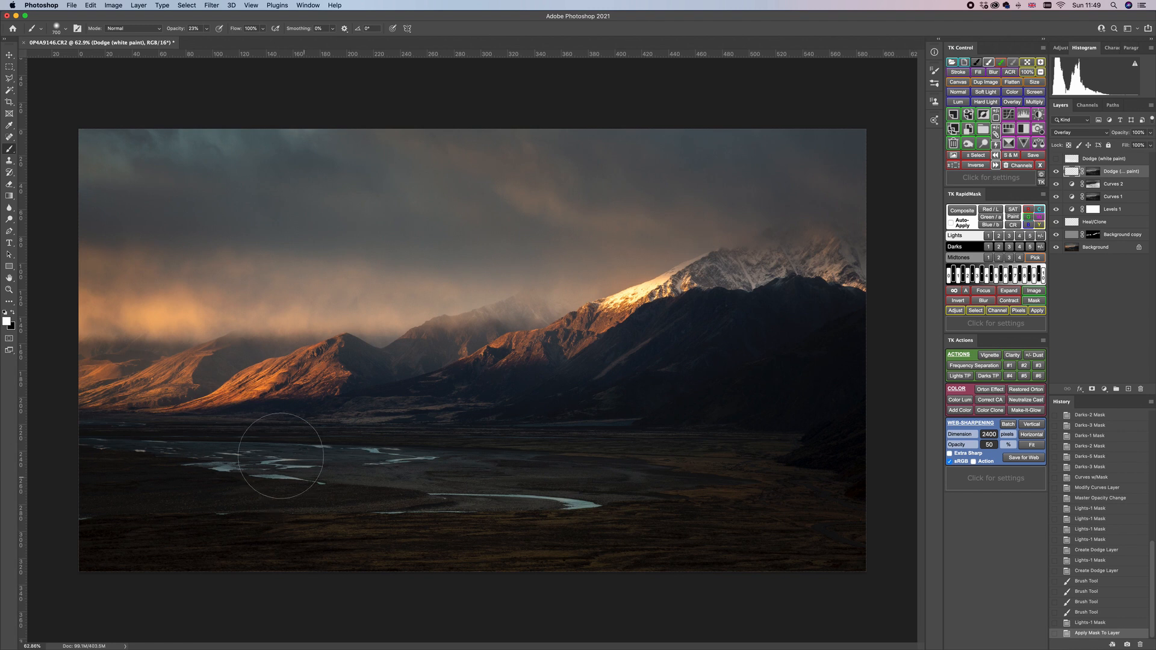
{"action": "key", "text": "bracketright"}
{"action": "key", "text": "bracketright"}
{"action": "key", "text": "bracketright"}
{"action": "key", "text": "bracketleft"}
{"action": "key", "text": "bracketleft"}
{"action": "key", "text": "bracketleft"}
{"action": "left_click_drag", "start_coordinate": [653, 489], "coordinate": [361, 511]}
Raise the brush opacity to 63% and paint white over the river channels and valley floor on the masked Dodge layer
{"action": "left_click", "coordinate": [206, 28]}
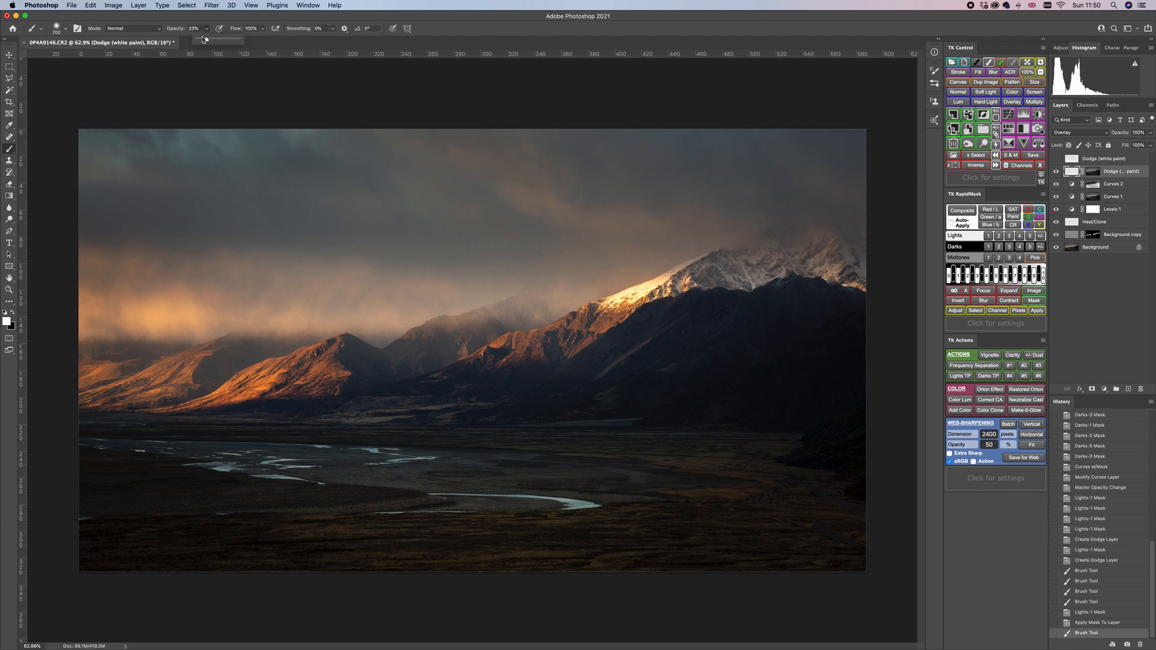
{"action": "left_click_drag", "start_coordinate": [203, 40], "coordinate": [222, 42]}
{"action": "left_click_drag", "start_coordinate": [375, 470], "coordinate": [696, 491]}
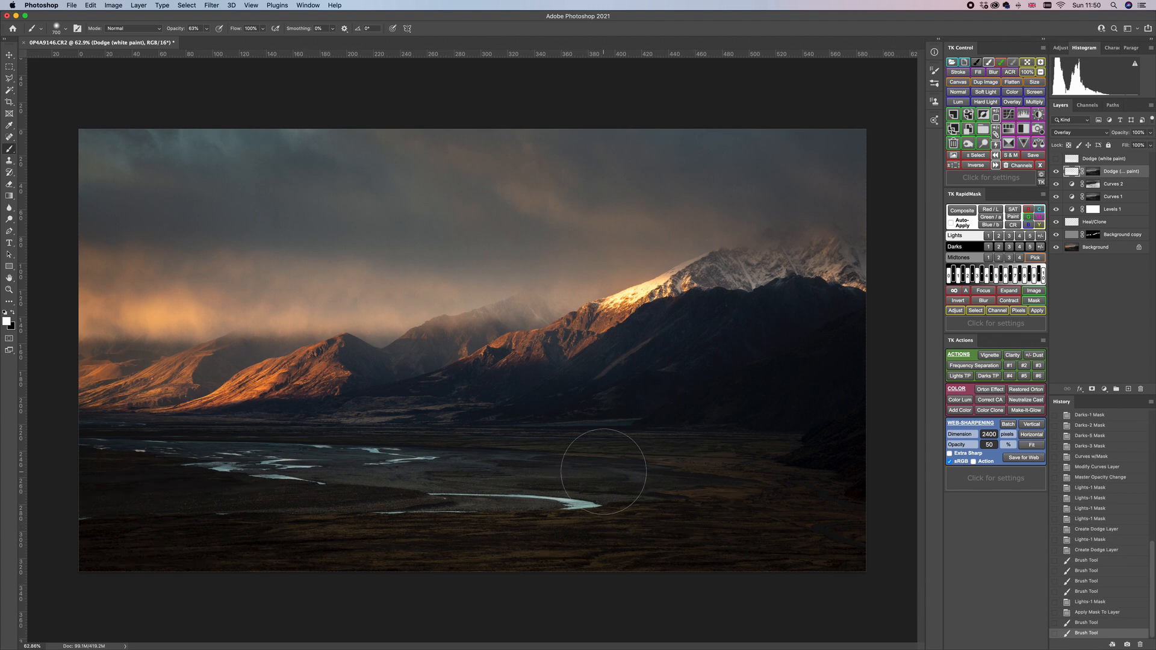
{"action": "left_click", "coordinate": [138, 443]}
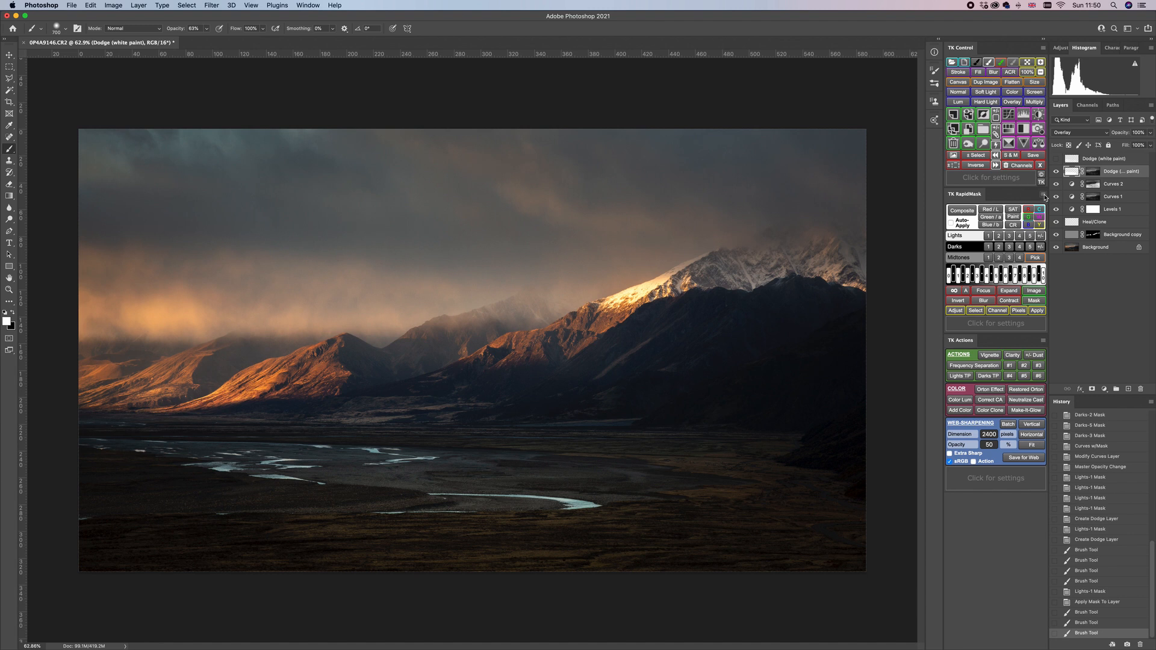
Compare the masked and unmasked Dodge layers by showing and hiding each, leaving only the masked one visible
{"action": "left_click", "coordinate": [1057, 172]}
{"action": "left_click", "coordinate": [1057, 171]}
{"action": "left_click", "coordinate": [1057, 172]}
{"action": "left_click", "coordinate": [1057, 171]}
{"action": "left_click", "coordinate": [1057, 172]}
{"action": "left_click", "coordinate": [1057, 159]}
{"action": "left_click", "coordinate": [1057, 159]}
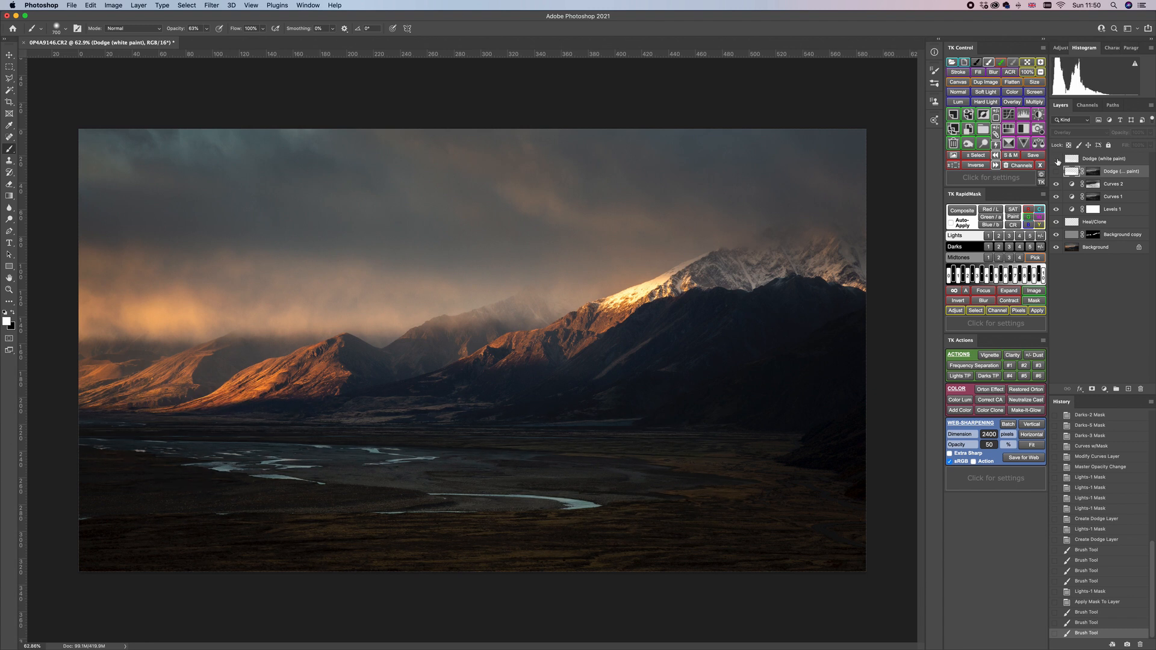
{"action": "left_click", "coordinate": [1057, 160]}
{"action": "left_click", "coordinate": [1058, 160]}
{"action": "left_click", "coordinate": [1058, 160]}
{"action": "left_click", "coordinate": [1058, 160]}
{"action": "left_click", "coordinate": [1057, 161]}
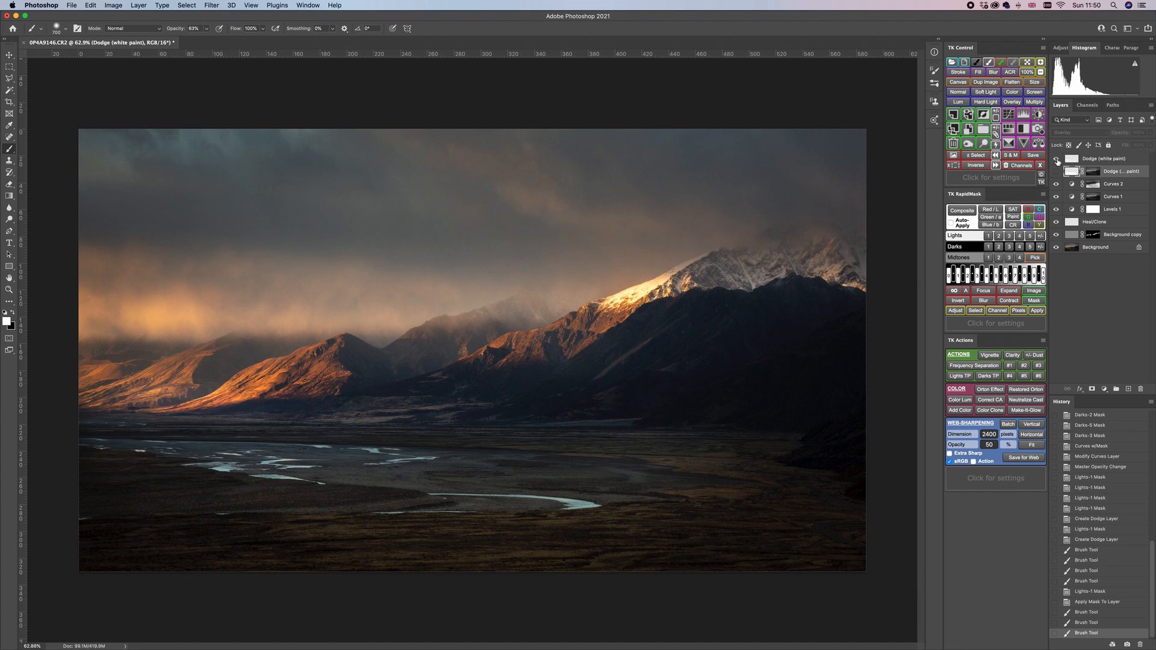
{"action": "left_click", "coordinate": [1057, 160]}
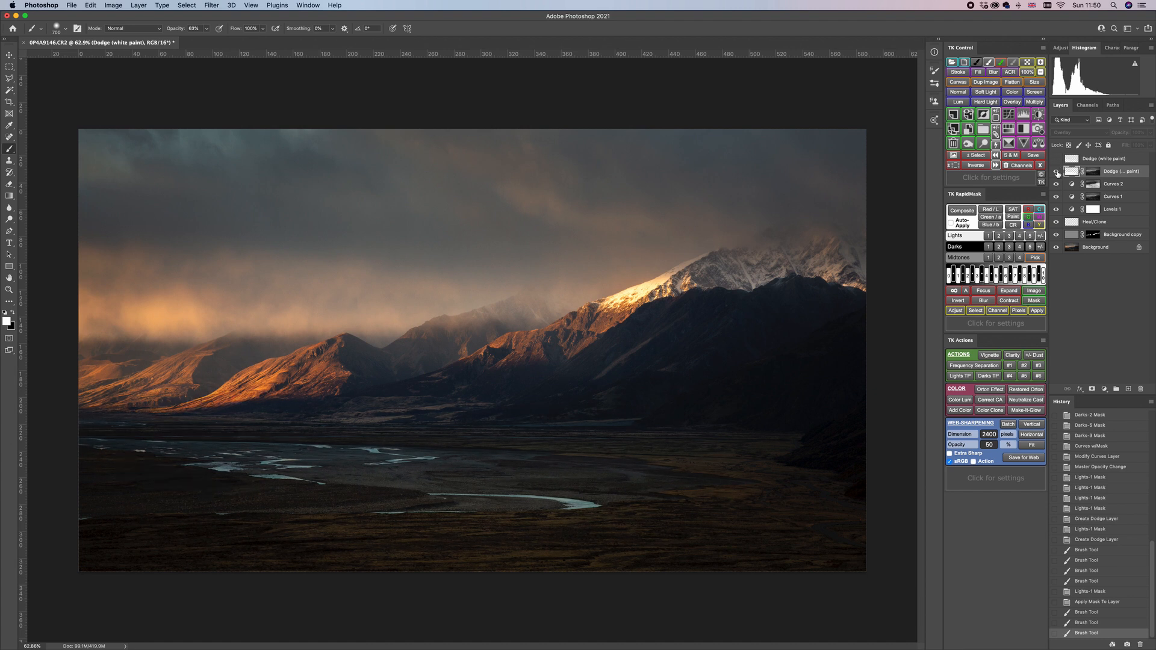
{"action": "left_click", "coordinate": [1058, 172]}
{"action": "left_click", "coordinate": [1058, 172]}
{"action": "left_click", "coordinate": [1057, 173]}
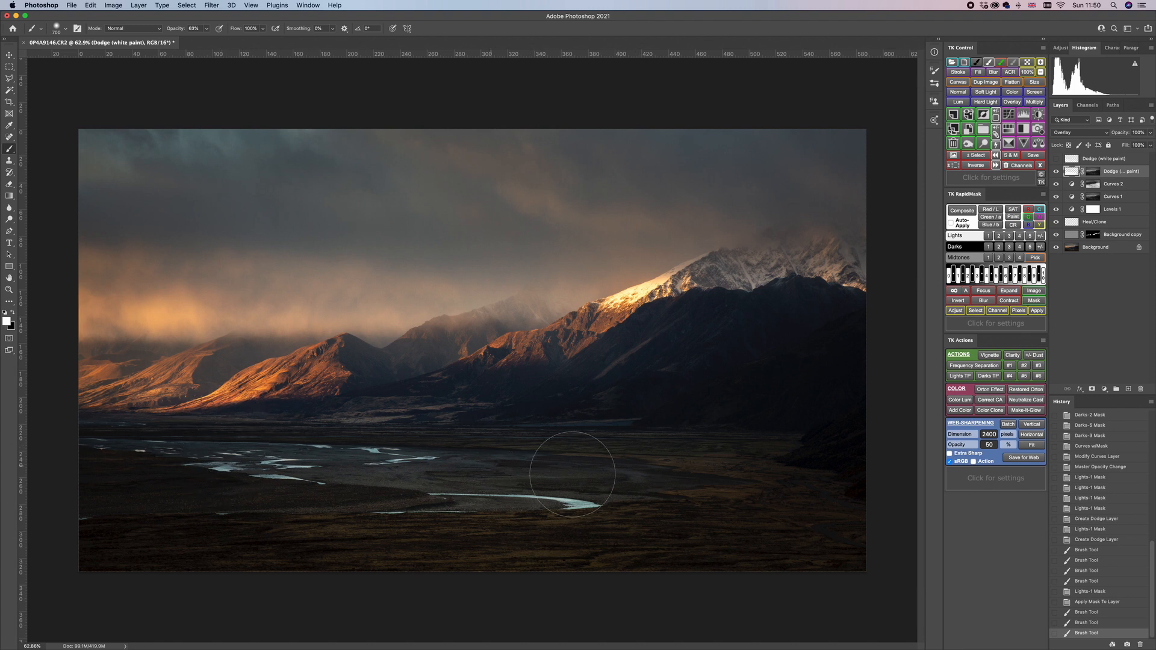
Paint more white strokes over the river valley on the masked Dodge layer, and reduce the layer's opacity slightly
{"action": "left_click_drag", "start_coordinate": [510, 520], "coordinate": [427, 521]}
{"action": "mouse_move", "coordinate": [302, 432]}
{"action": "left_mouse_down"}
{"action": "mouse_move", "coordinate": [92, 425]}
{"action": "mouse_move", "coordinate": [120, 426]}
{"action": "left_mouse_up"}
{"action": "mouse_move", "coordinate": [744, 472]}
{"action": "left_mouse_down"}
{"action": "mouse_move", "coordinate": [555, 529]}
{"action": "mouse_move", "coordinate": [464, 518]}
{"action": "left_mouse_up"}
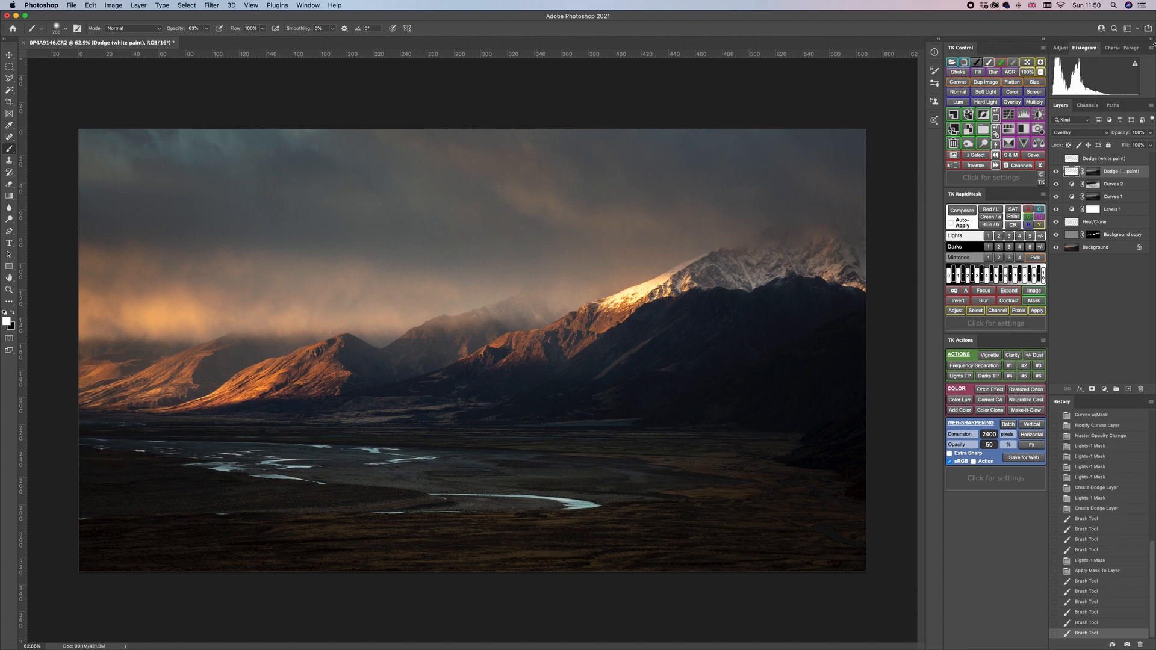
{"action": "left_click", "coordinate": [1151, 133]}
{"action": "left_click_drag", "start_coordinate": [1149, 145], "coordinate": [1140, 146]}
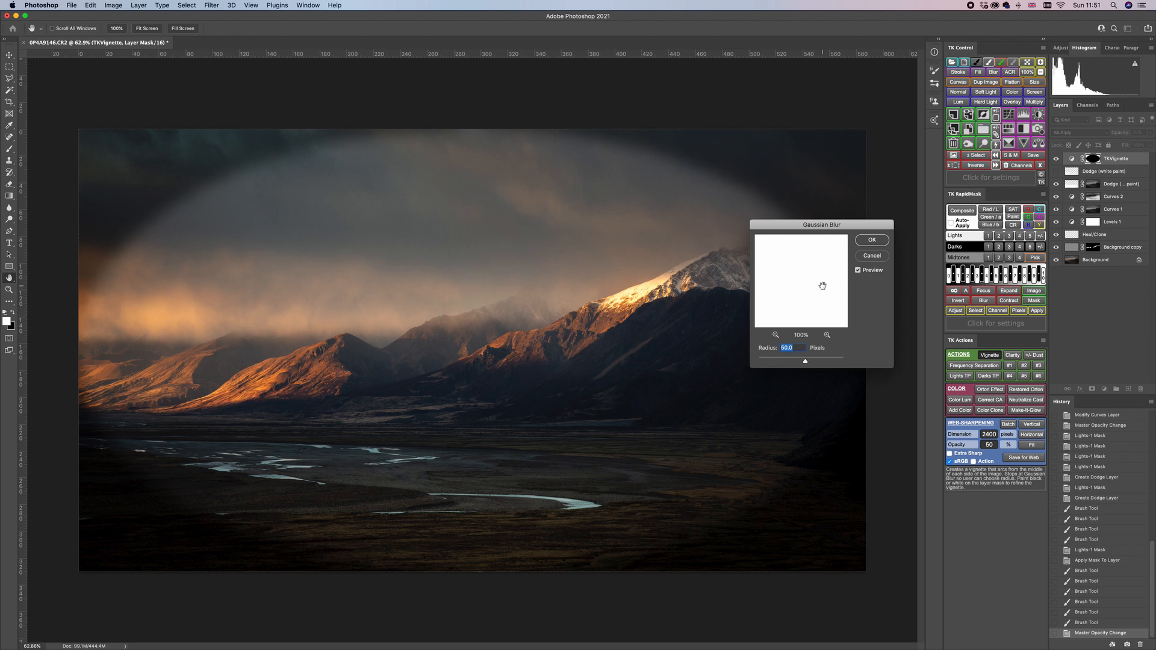
Finish the vignette with a 500-pixel Gaussian Blur on its mask and reduce the Vignette layer's opacity to 18%
{"action": "type", "text": "50"}
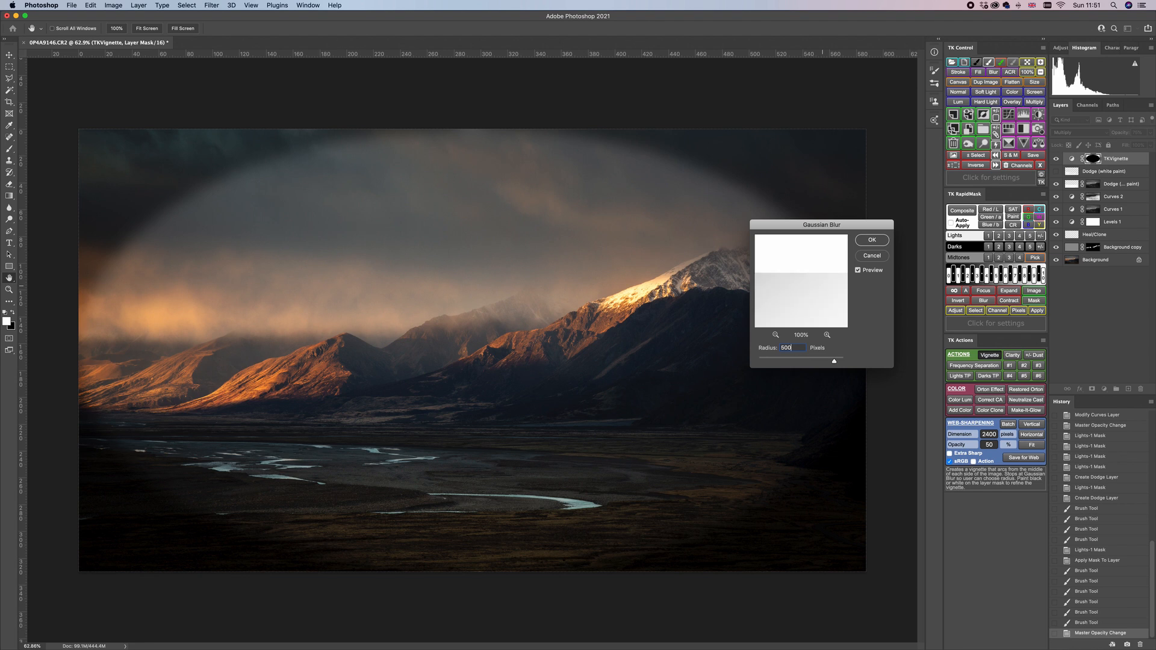
{"action": "key", "text": "Return"}
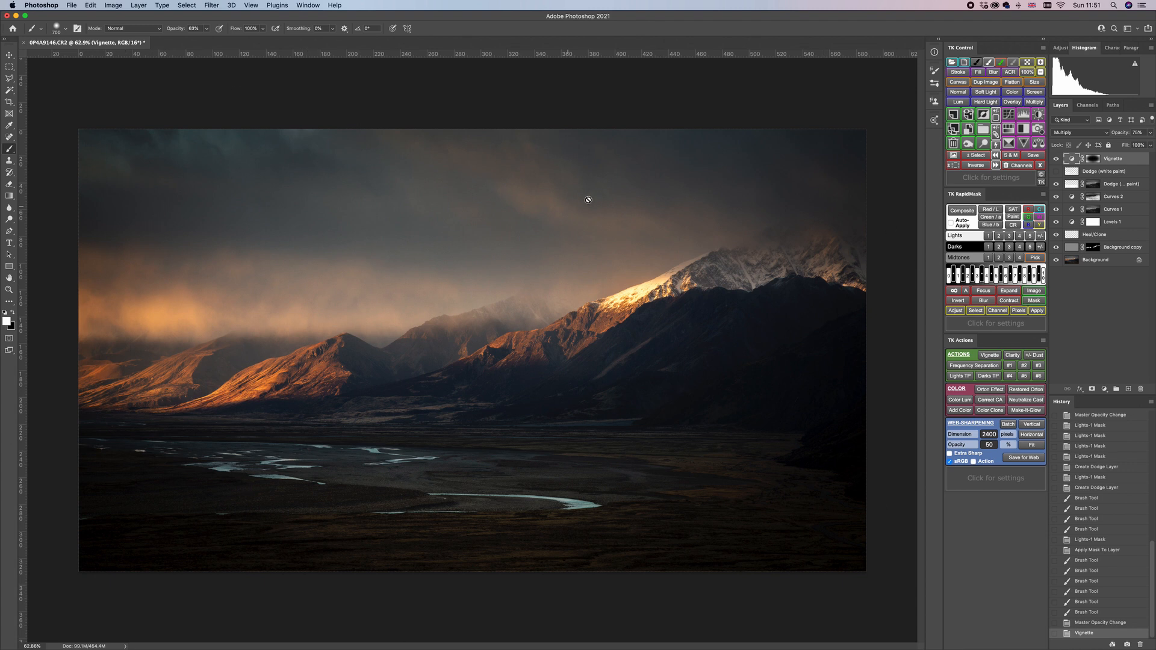
{"action": "left_click", "coordinate": [1152, 133]}
{"action": "left_click_drag", "start_coordinate": [1133, 145], "coordinate": [1109, 145]}
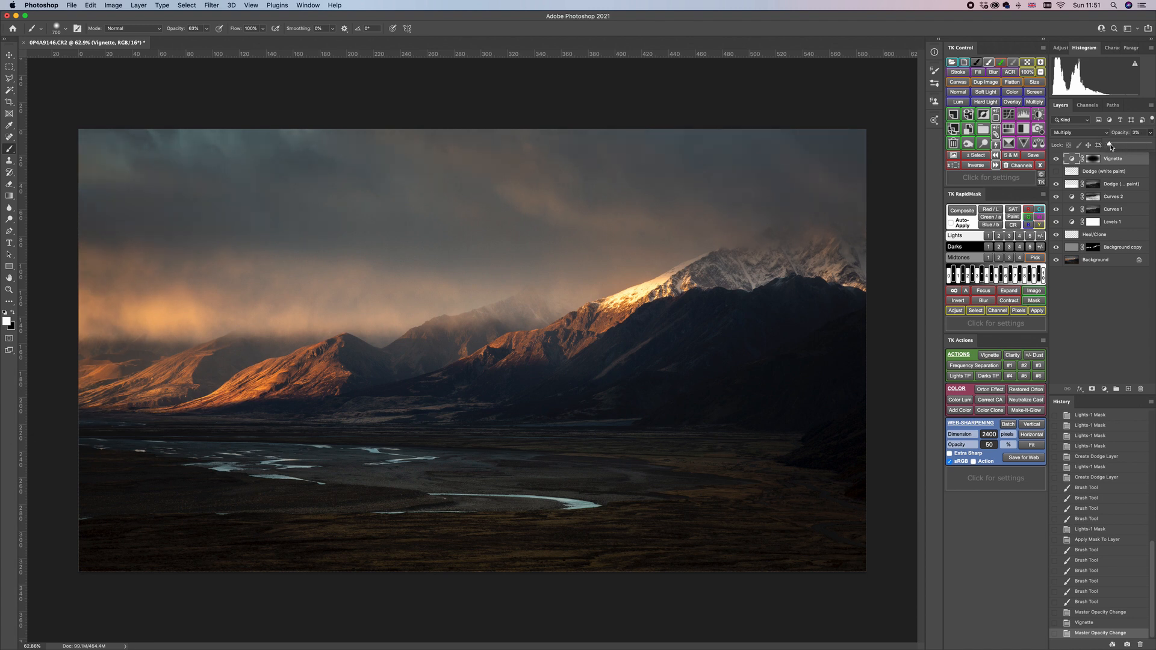
{"action": "left_click_drag", "start_coordinate": [1111, 147], "coordinate": [1117, 147]}
{"action": "left_click_drag", "start_coordinate": [1115, 147], "coordinate": [1117, 147]}
Examine the vignetted photo in close-up around the mountains and sky, and as a whole
{"action": "scroll", "coordinate": [1117, 147], "scroll_direction": "down", "scroll_amount": 2}
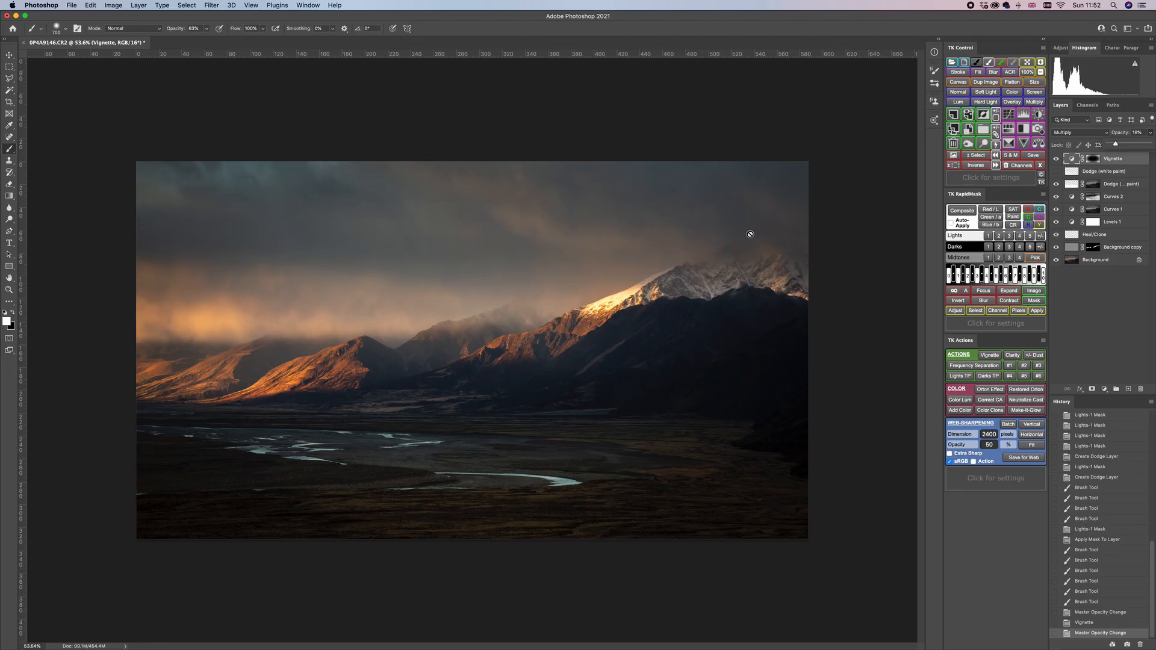
{"action": "scroll", "coordinate": [447, 269], "scroll_direction": "up", "scroll_amount": 6}
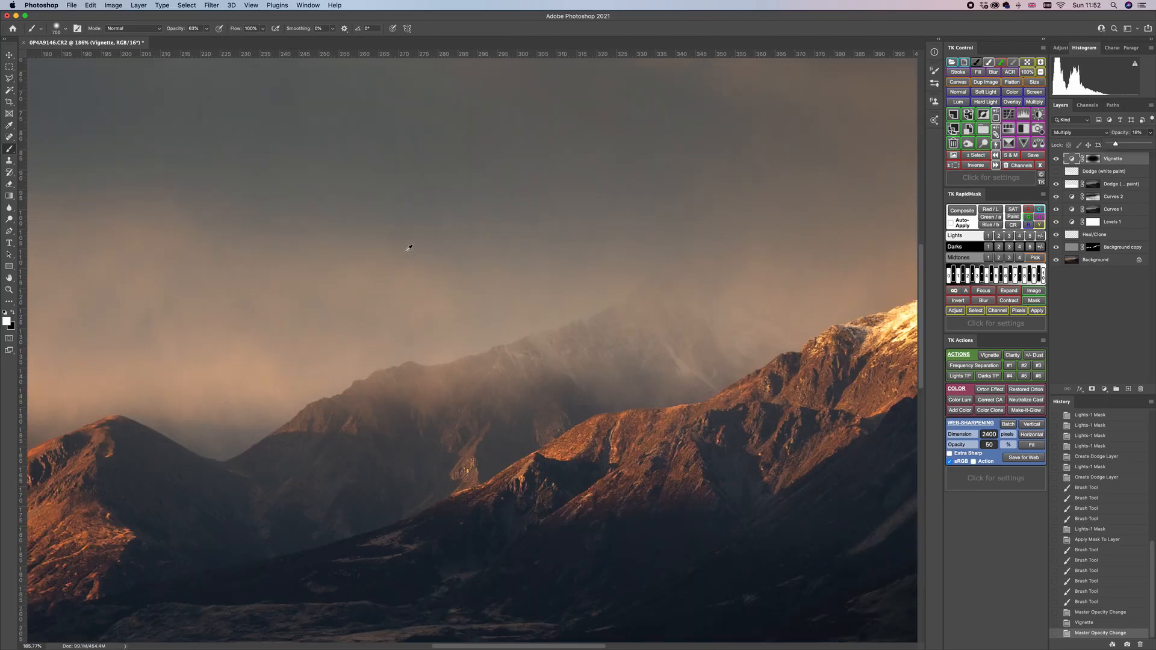
{"action": "scroll", "coordinate": [408, 248], "scroll_direction": "down", "scroll_amount": 3}
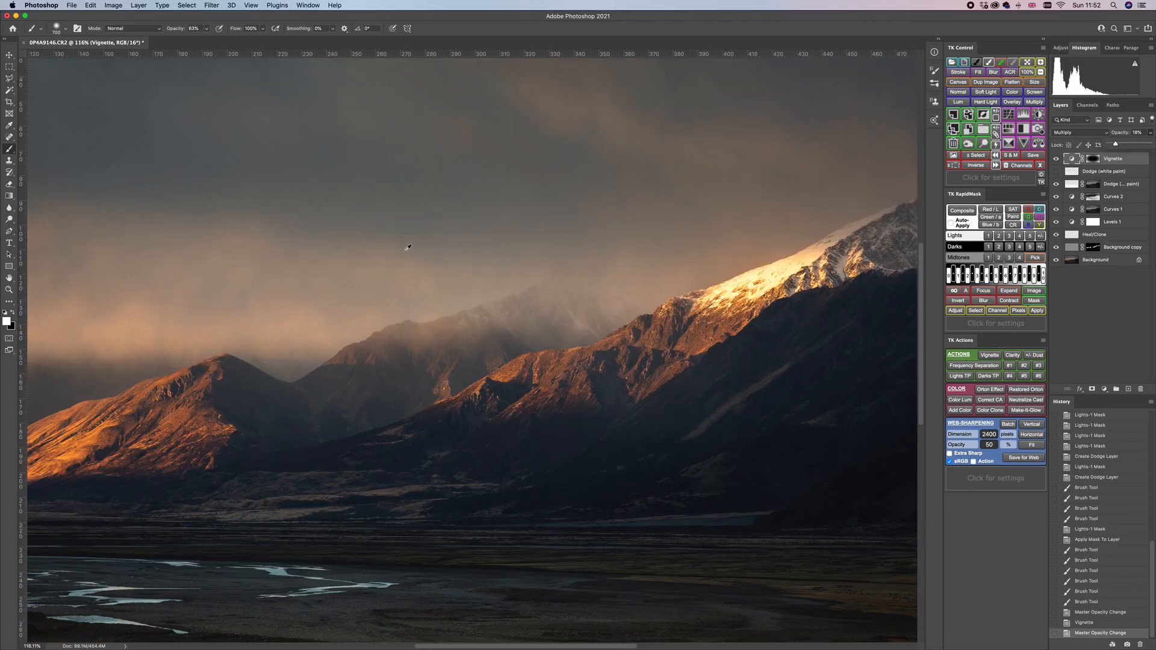
{"action": "scroll", "coordinate": [403, 246], "scroll_direction": "down", "scroll_amount": 3}
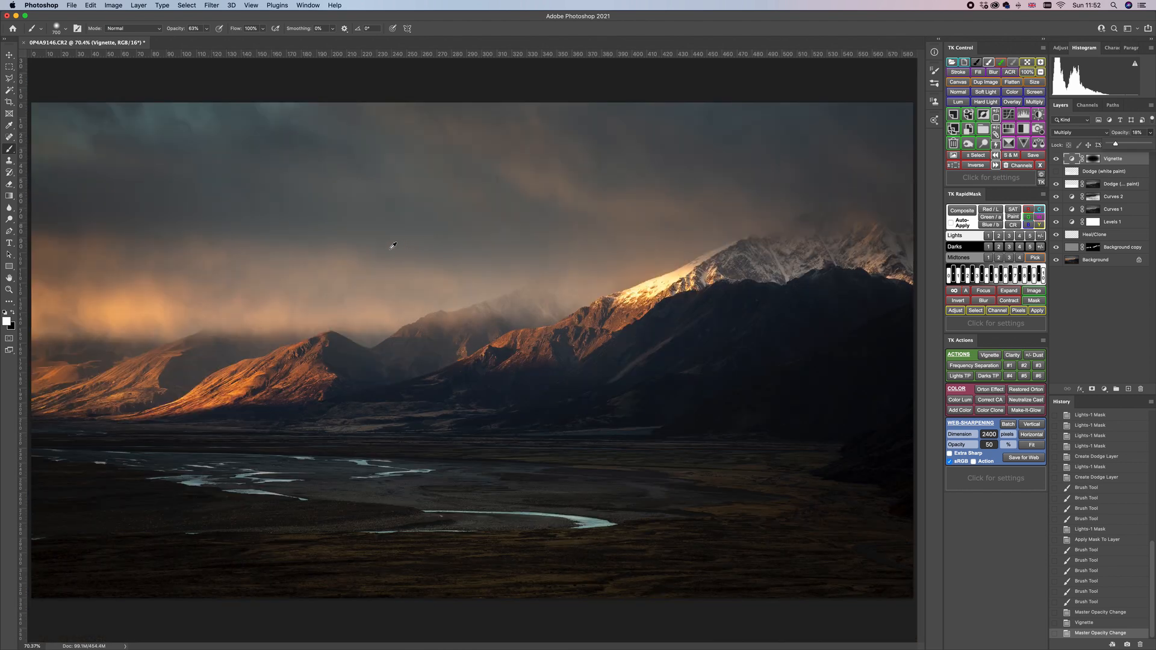
{"action": "scroll", "coordinate": [376, 243], "scroll_direction": "down", "scroll_amount": 2}
{"action": "scroll", "coordinate": [376, 244], "scroll_direction": "up", "scroll_amount": 2}
{"action": "scroll", "coordinate": [376, 243], "scroll_direction": "down", "scroll_amount": 2}
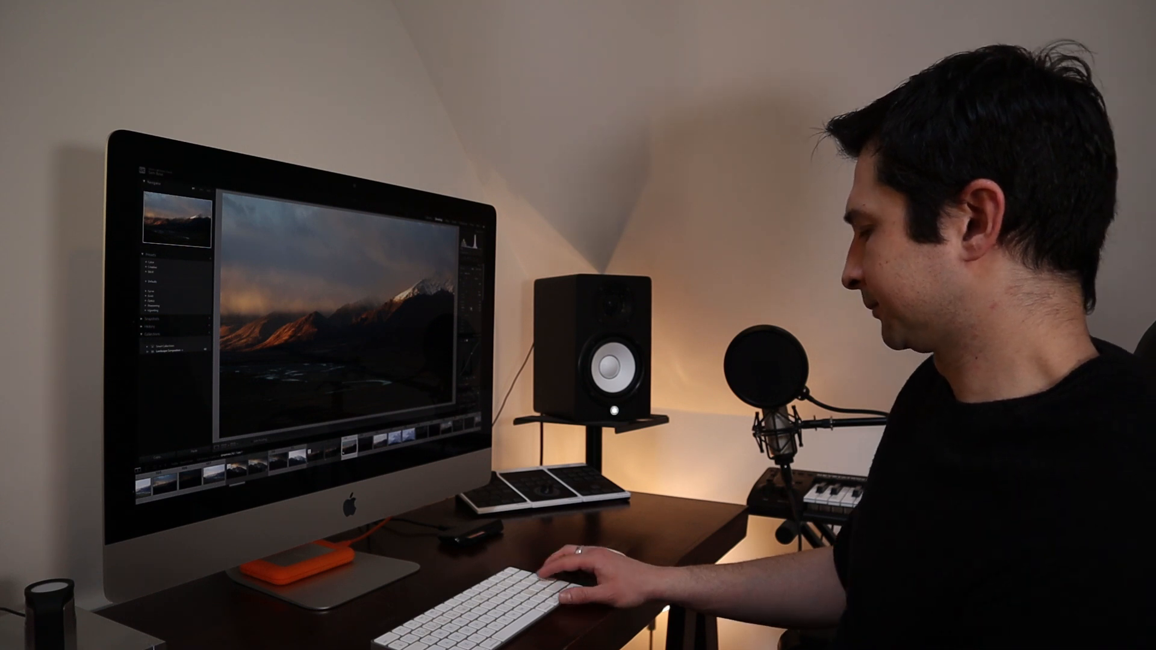
{"action": "key", "text": "backslash"}
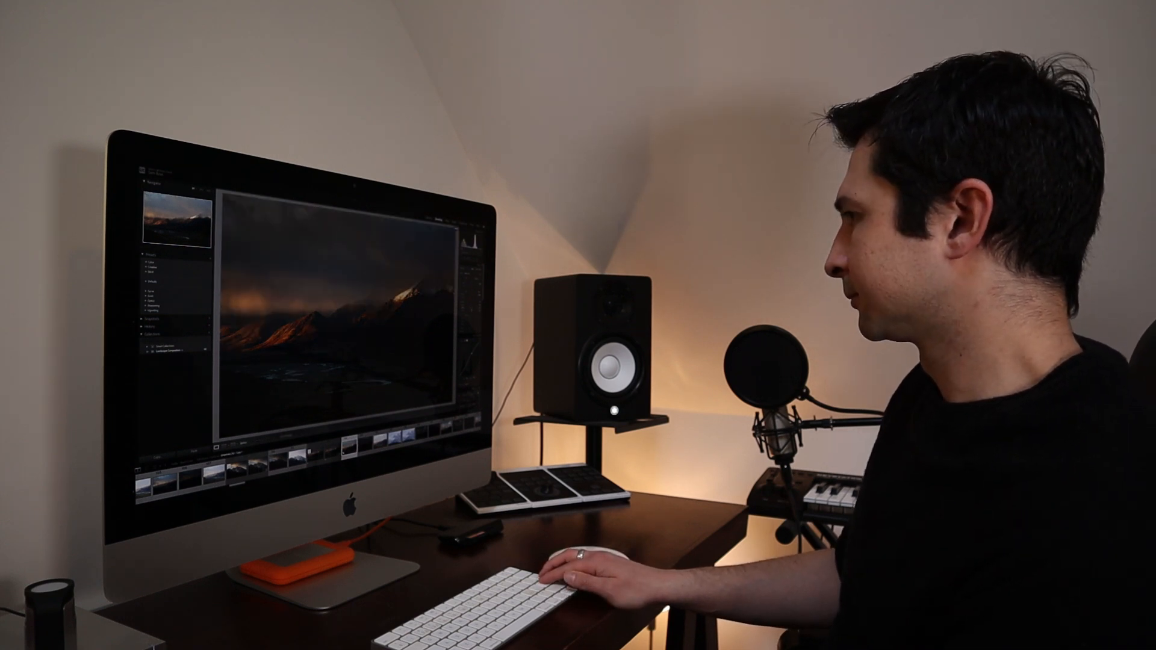
{"action": "key", "text": "backslash"}
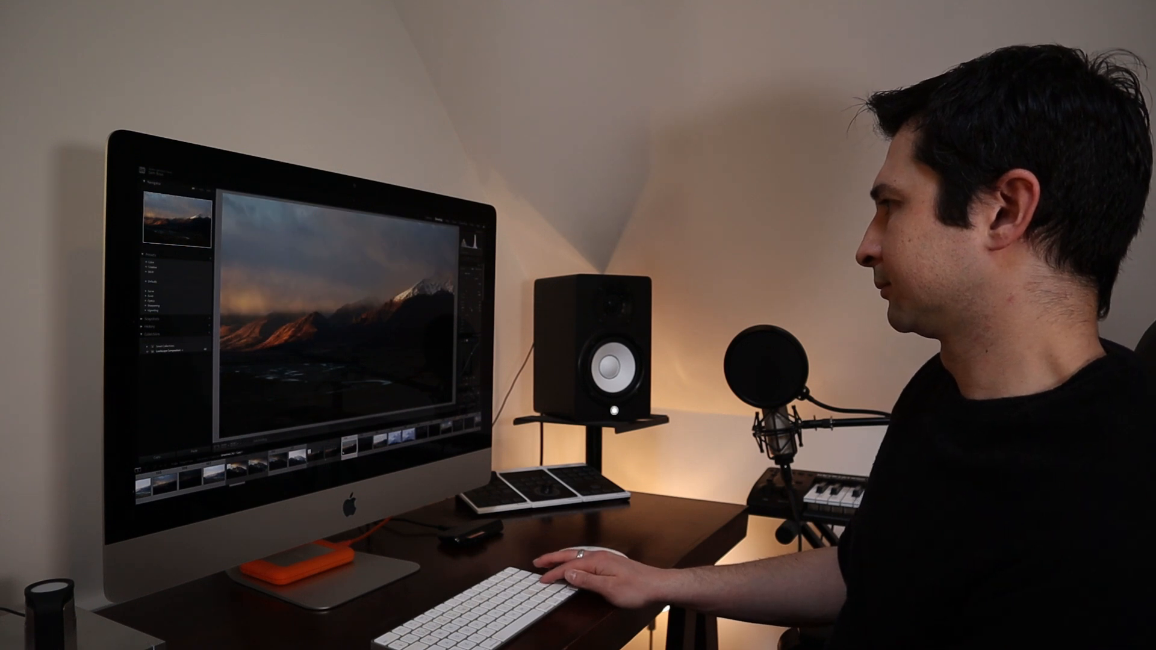